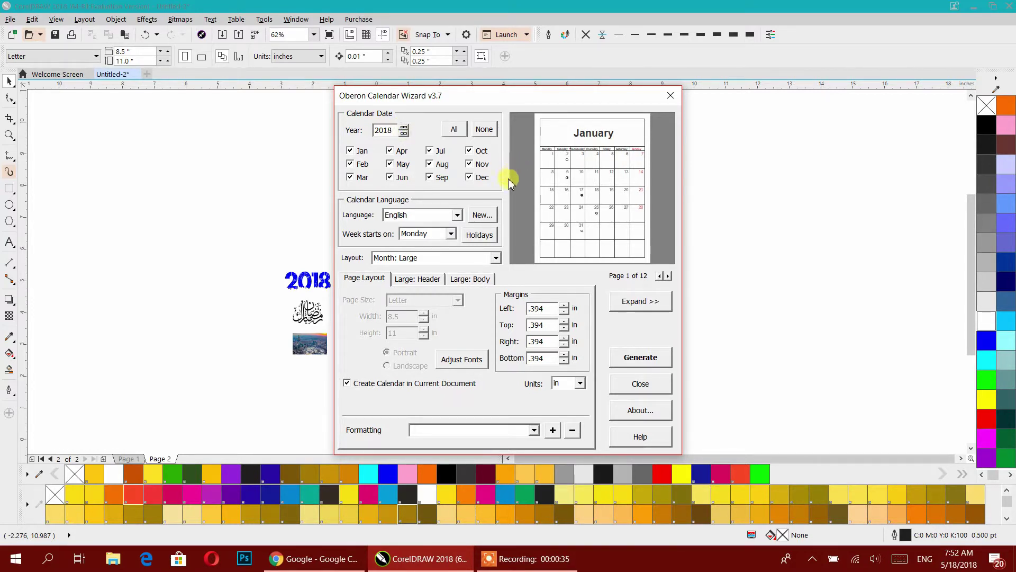
# Set the calendar layout to Year: Image + 12 Small [Bottom].
pyautogui.press('XF86AudioLowerVolume')
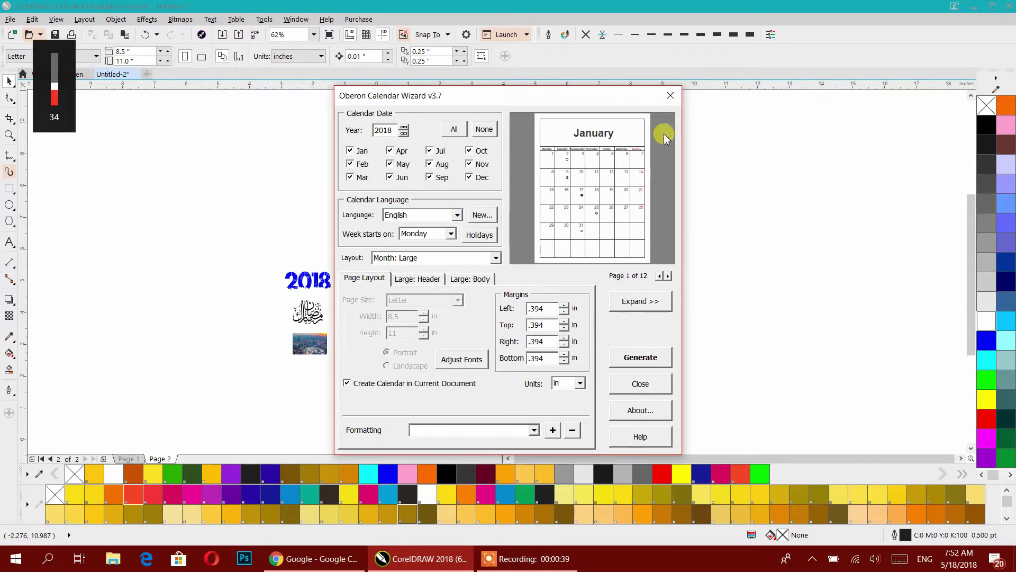
pyautogui.click(458, 259)
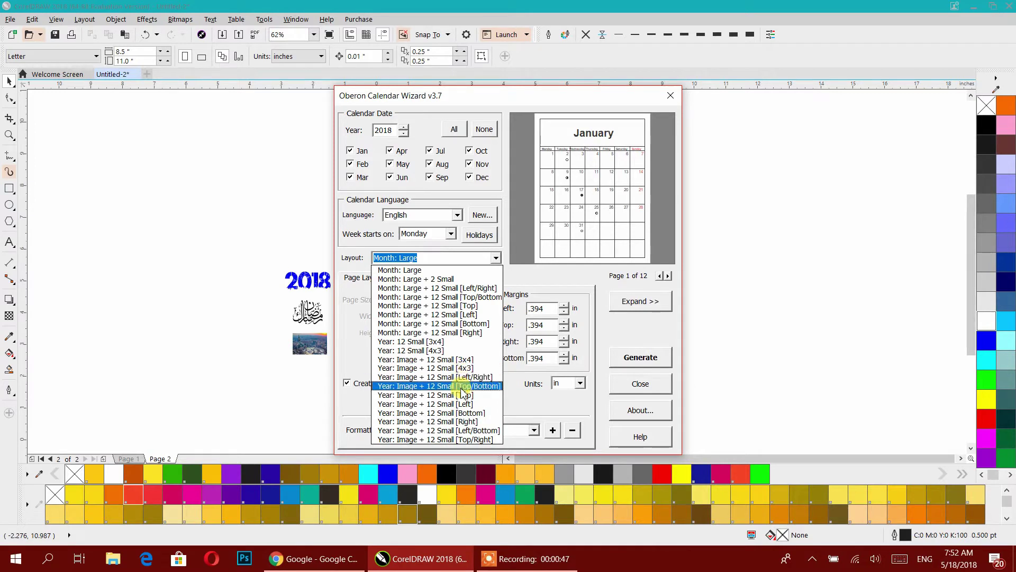
pyautogui.click(480, 412)
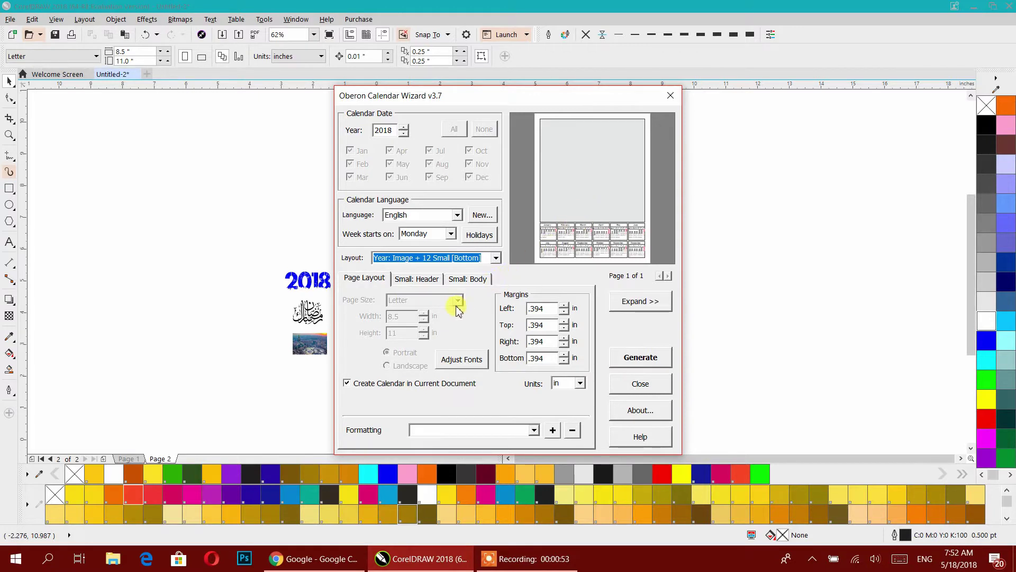
# Open the small calendars' header settings and enlarge the calendar preview.
pyautogui.click(418, 279)
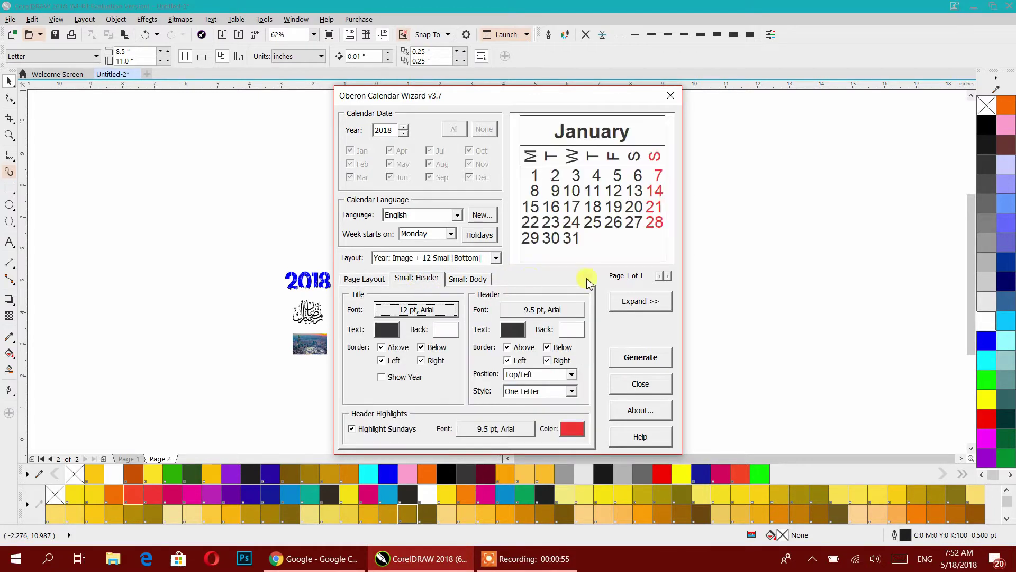
pyautogui.click(640, 301)
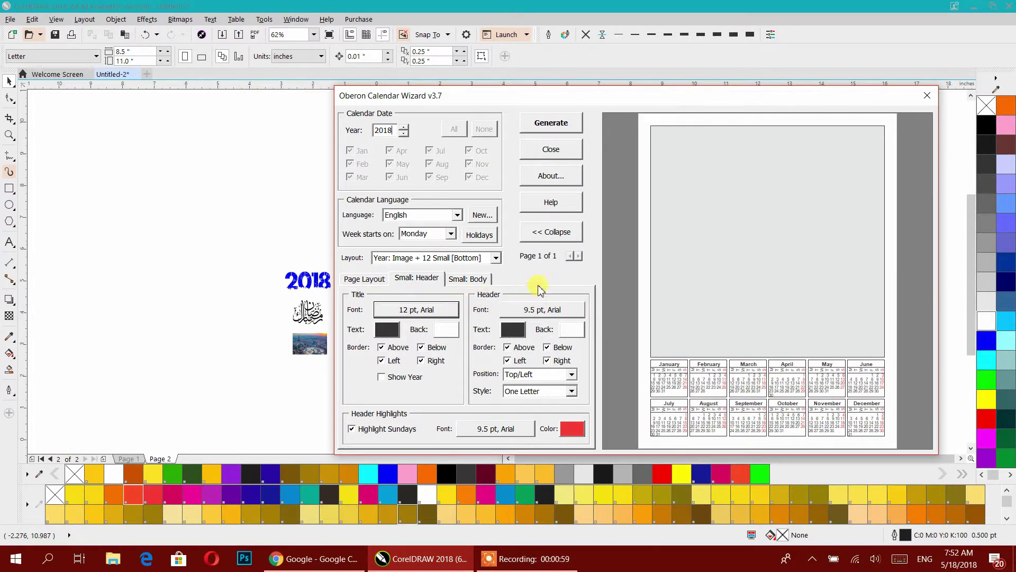
pyautogui.click(548, 236)
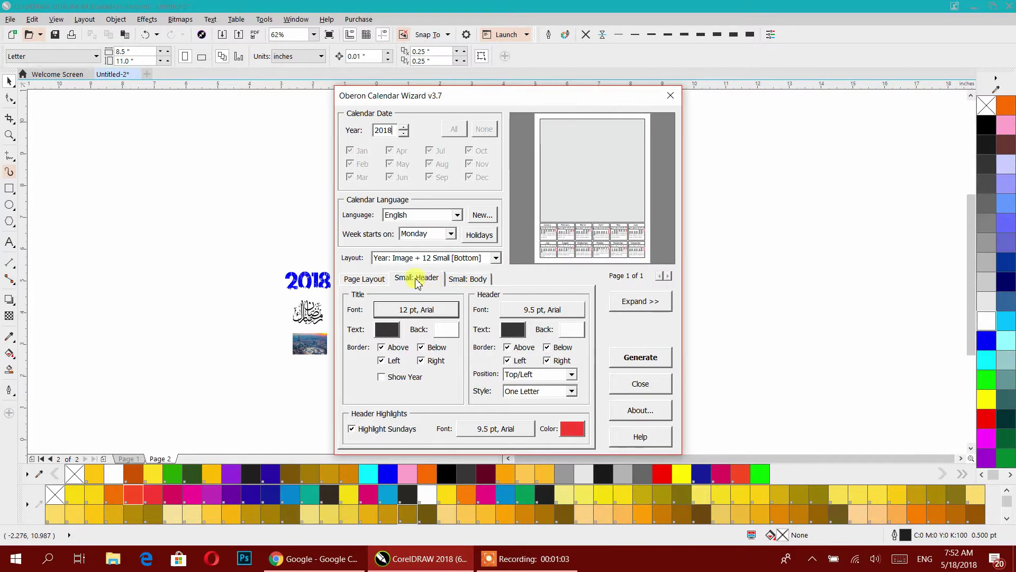
pyautogui.click(640, 301)
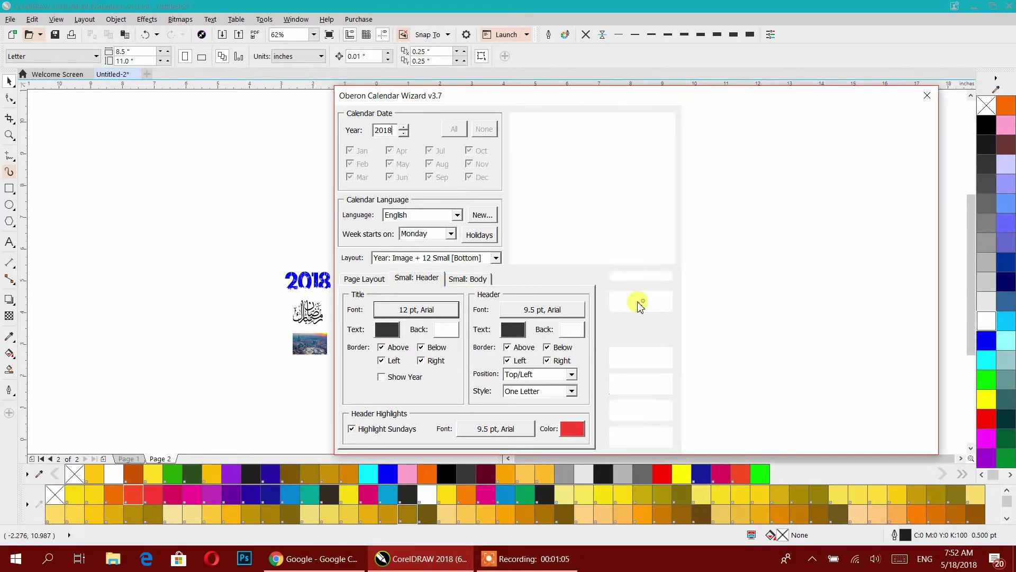
pyautogui.click(428, 279)
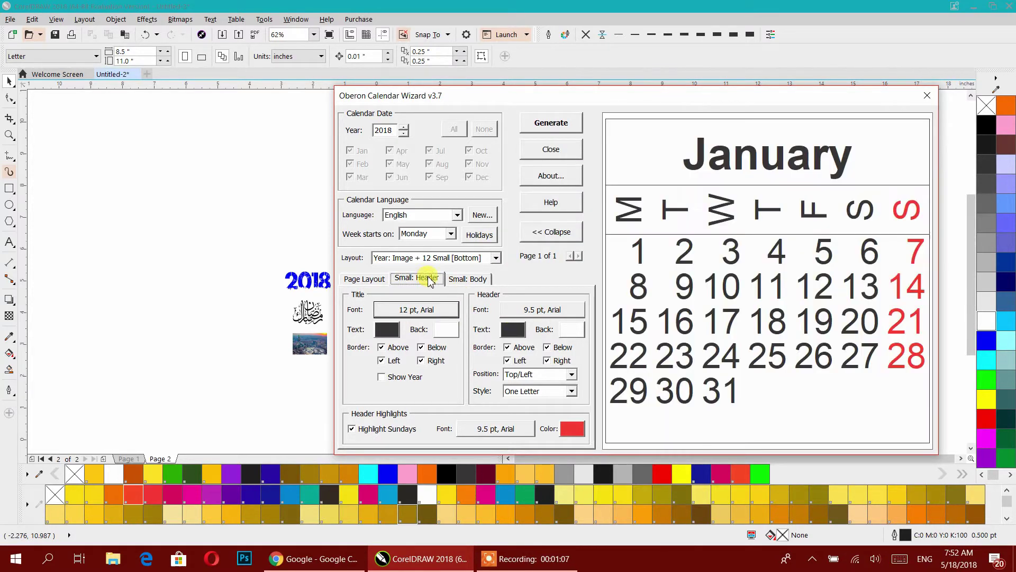
# Set the month title font to Arial Rounded MT and show the year in the title.
pyautogui.click(435, 314)
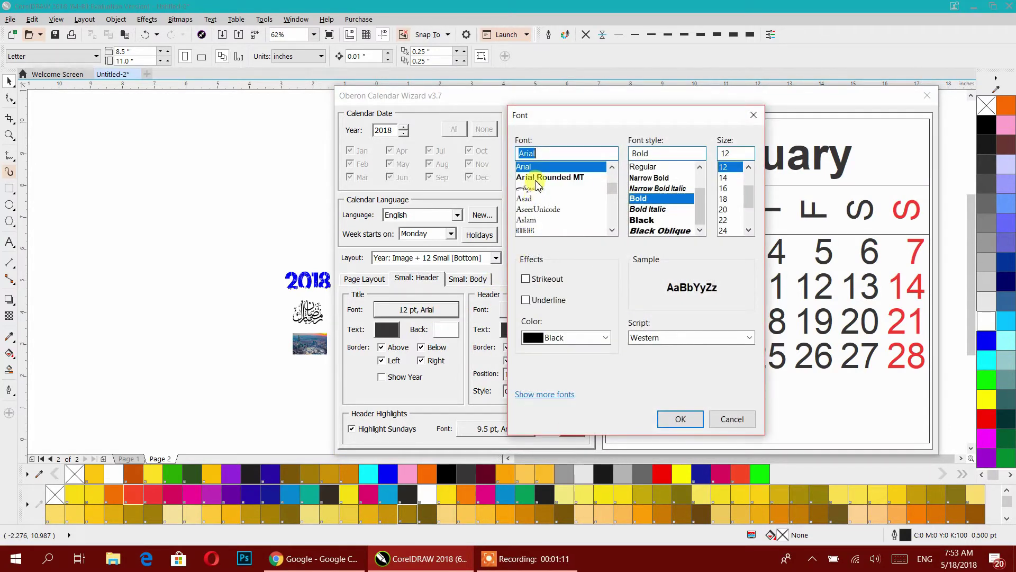
pyautogui.click(537, 180)
pyautogui.click(679, 420)
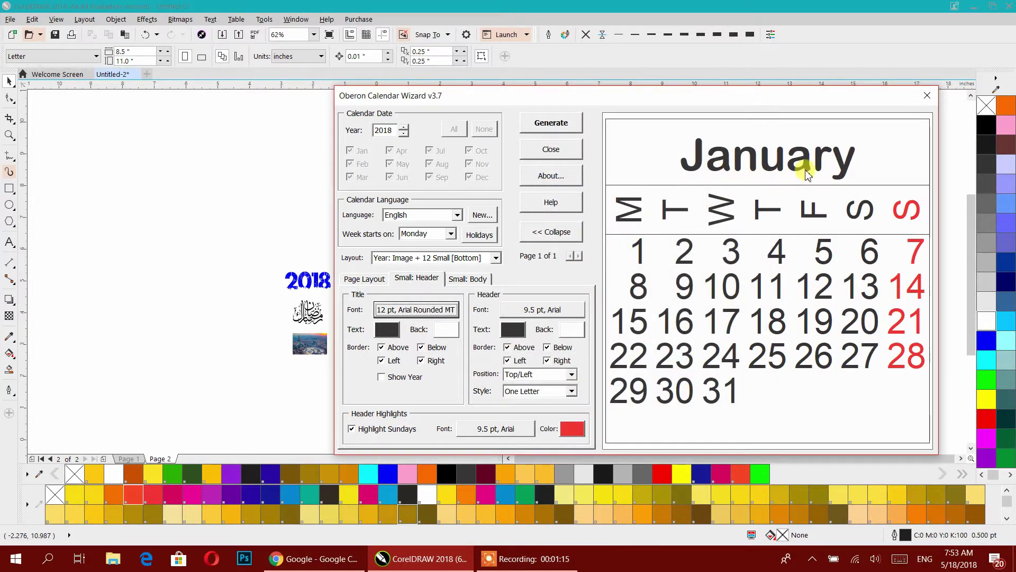
pyautogui.click(393, 377)
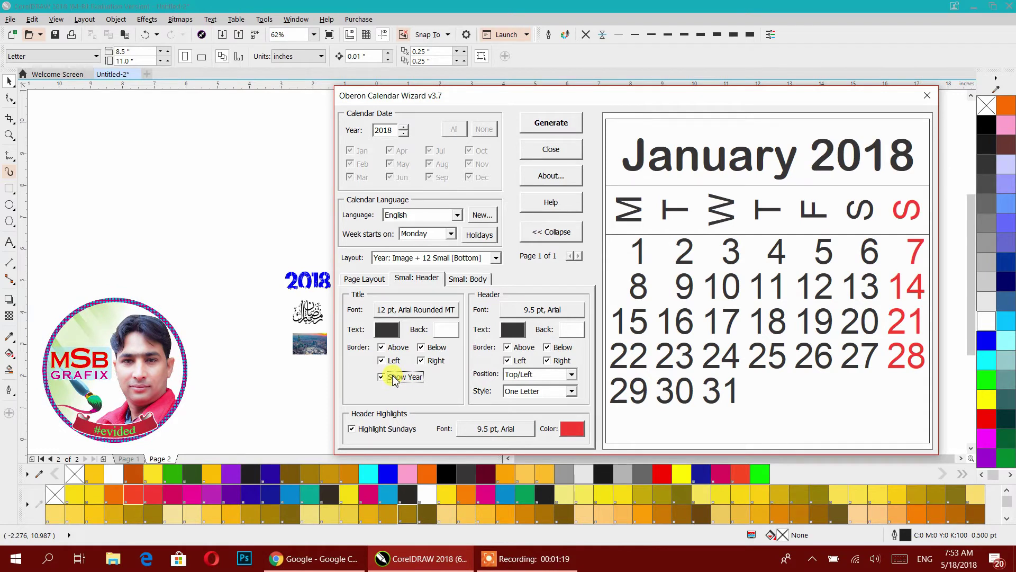
# Change the month title's text colour to bright red, #FF001E, using the RGB model.
pyautogui.click(386, 329)
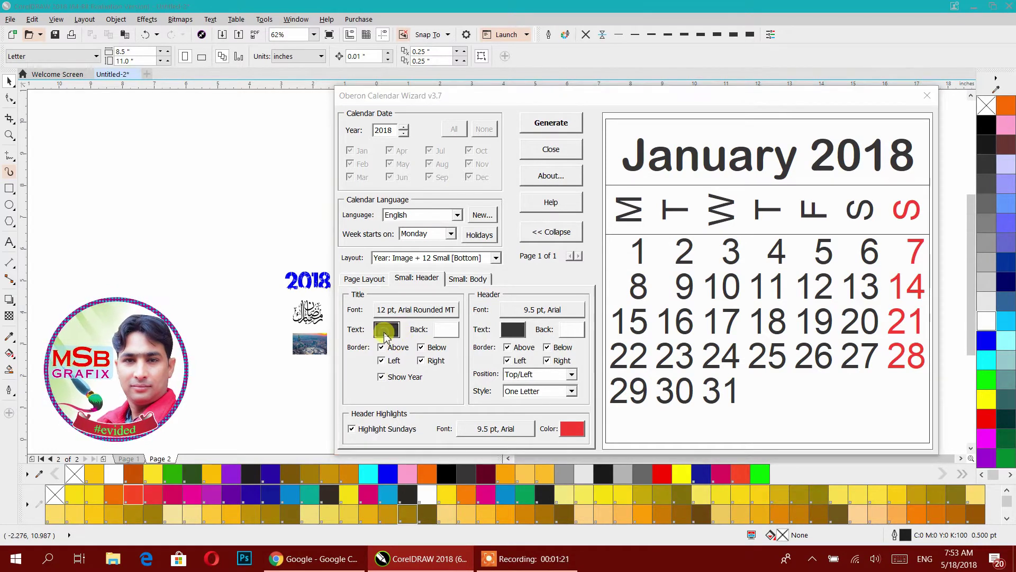
pyautogui.click(414, 245)
pyautogui.moveTo(422, 251); pyautogui.dragTo(430, 241)
pyautogui.click(465, 262)
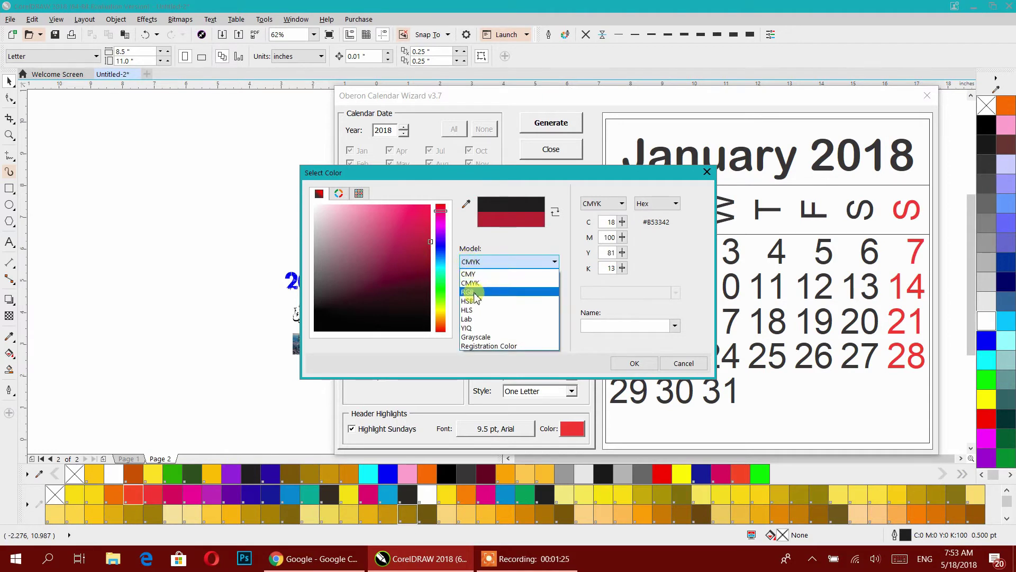
pyautogui.click(474, 293)
pyautogui.moveTo(424, 249); pyautogui.dragTo(430, 205)
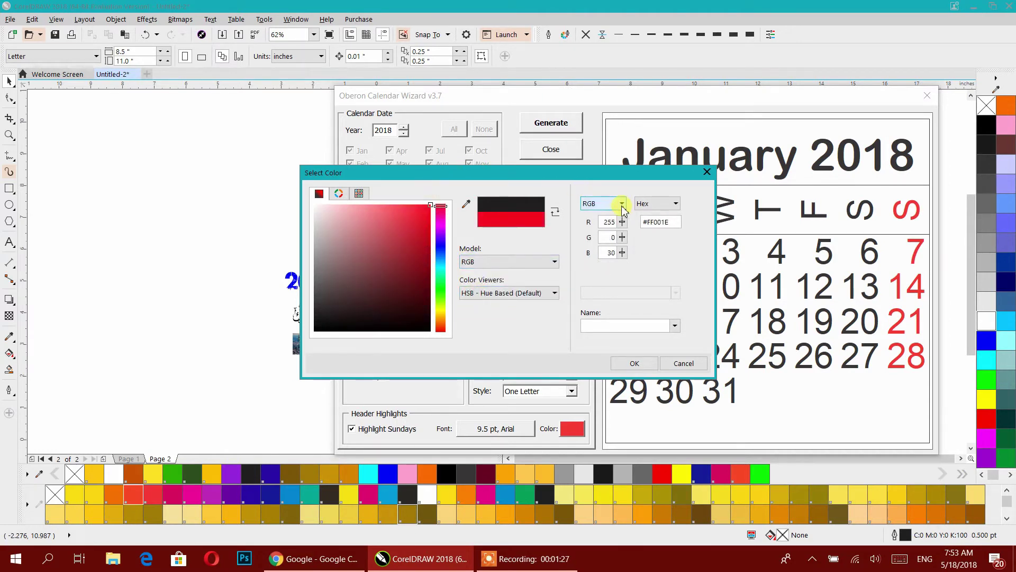
pyautogui.click(634, 363)
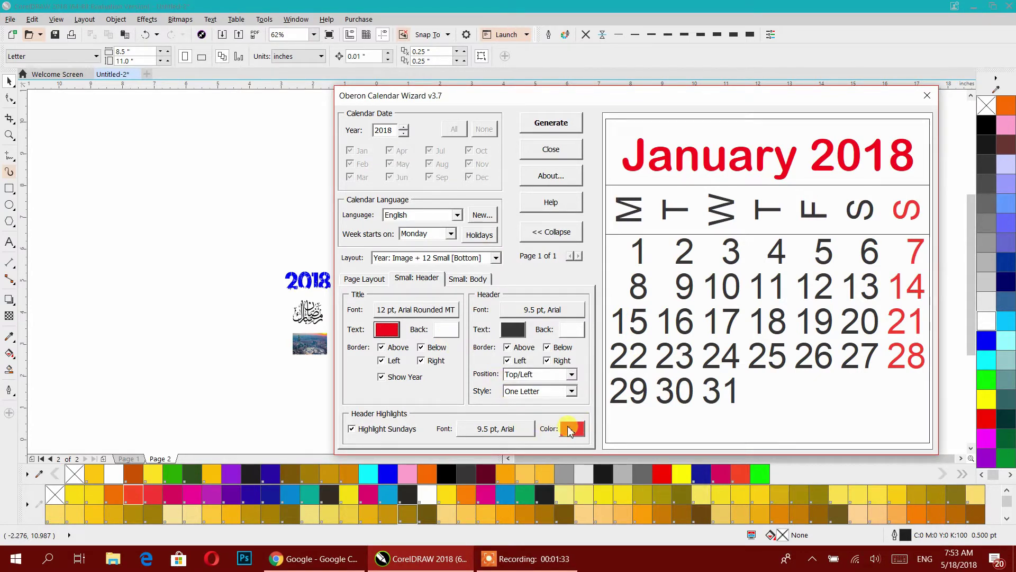
# Change the Sunday highlight colour in the weekday header to dark green, #13884D.
pyautogui.click(572, 428)
pyautogui.click(441, 293)
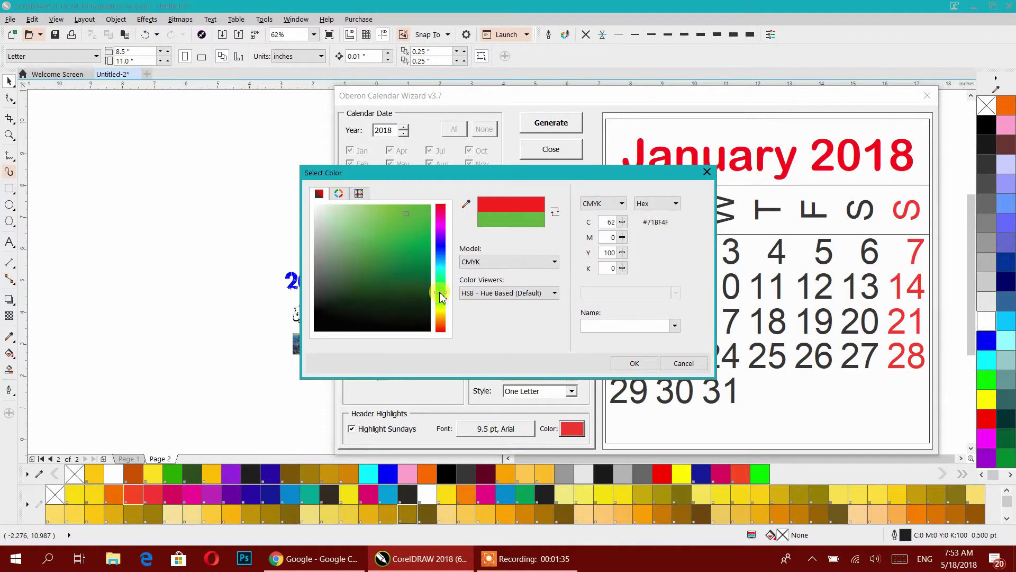
pyautogui.click(422, 275)
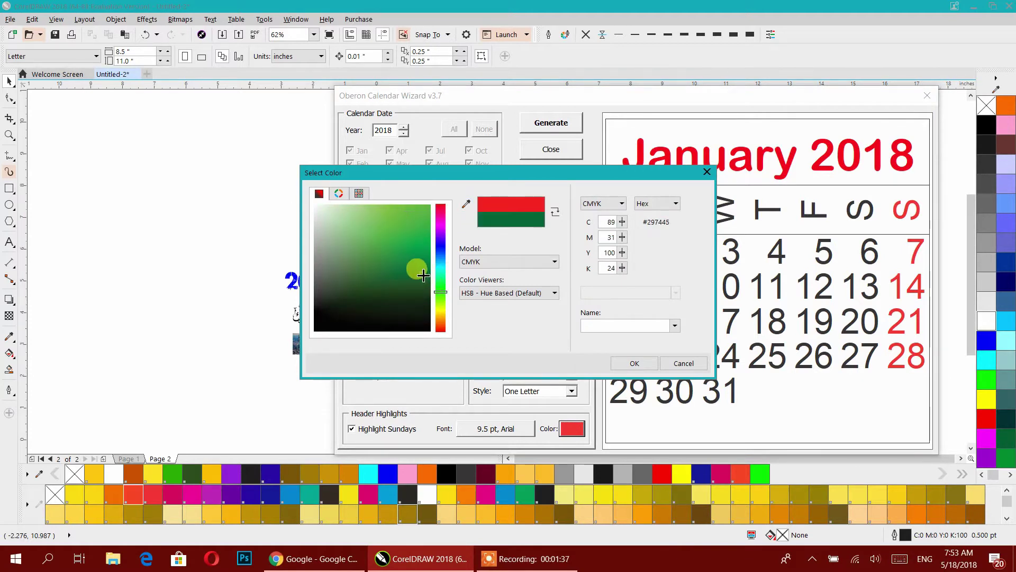
pyautogui.moveTo(423, 275); pyautogui.dragTo(426, 266)
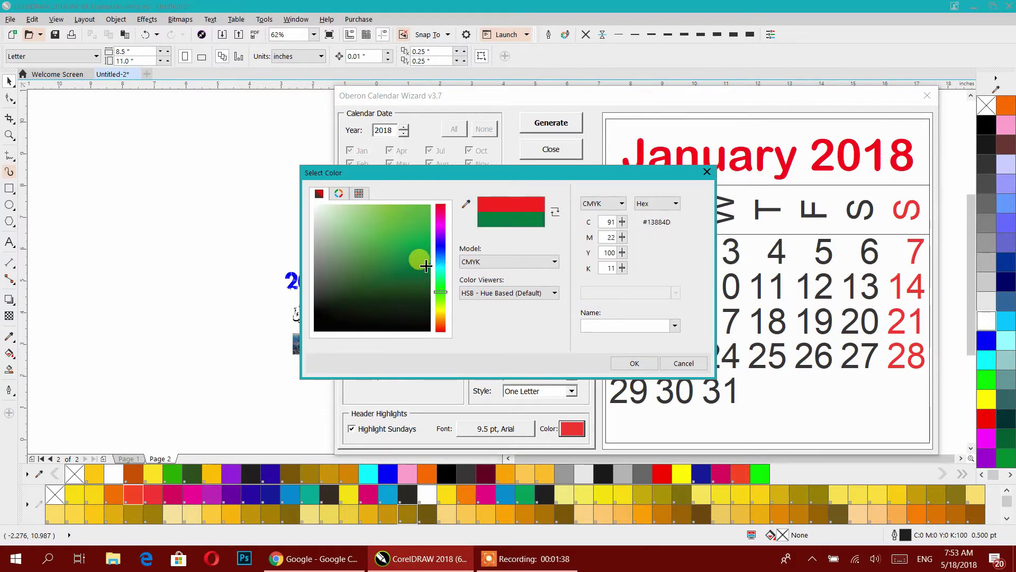
pyautogui.click(616, 363)
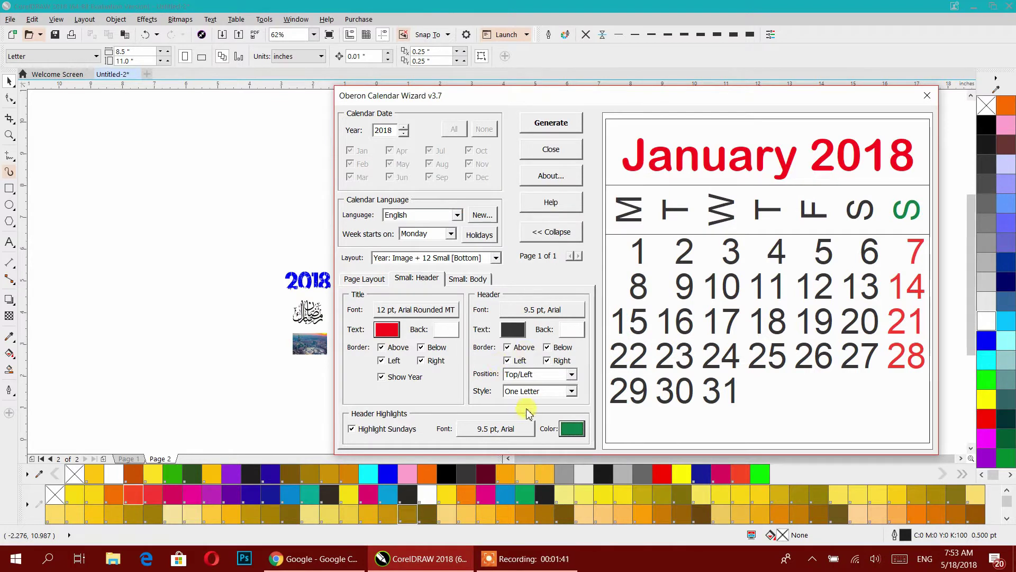
# Try the Back to Demo font on the dates in the small calendars' body.
pyautogui.click(457, 281)
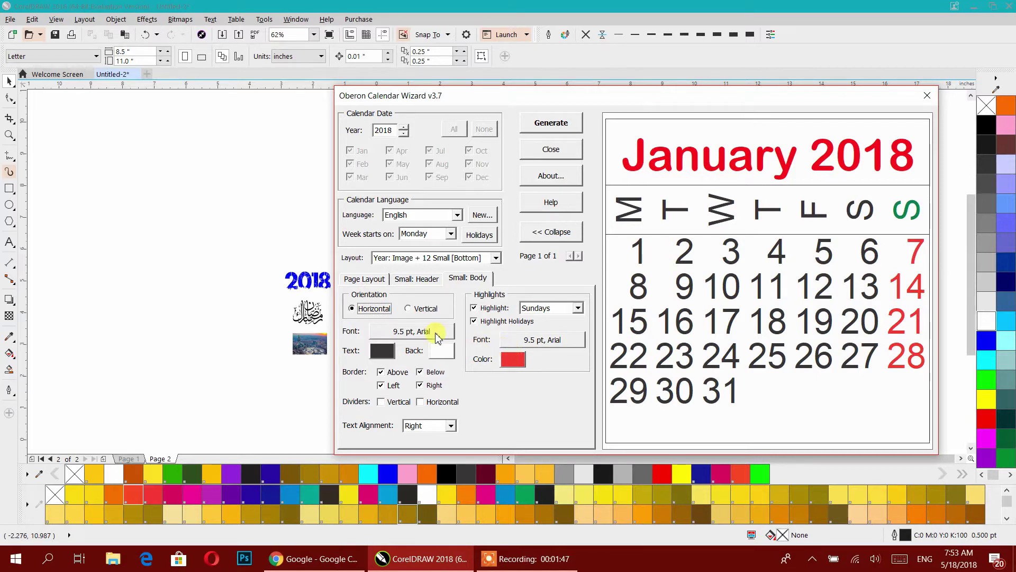
pyautogui.click(408, 333)
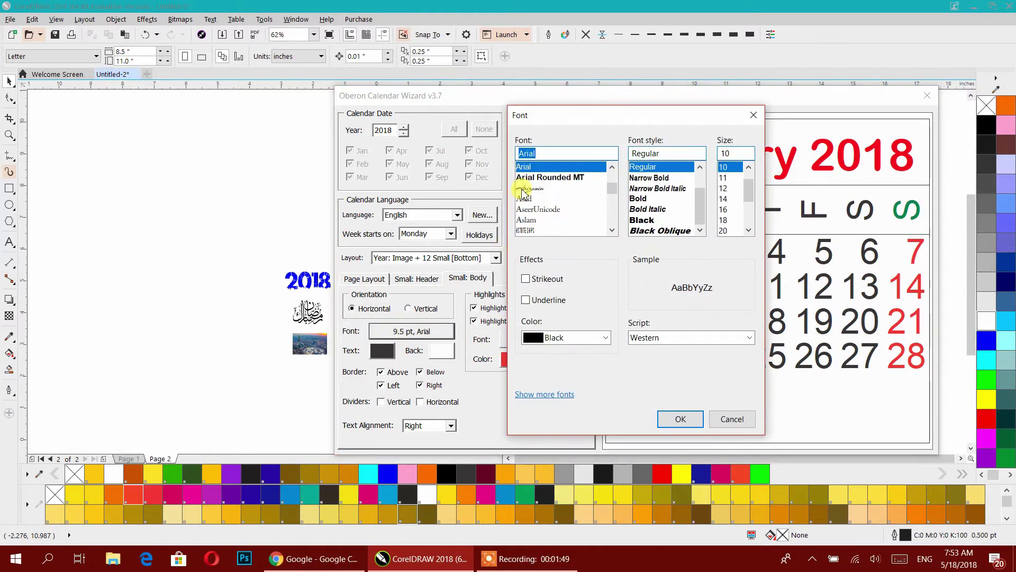
pyautogui.scroll(-3, 546, 217)
pyautogui.scroll(-3, 546, 204)
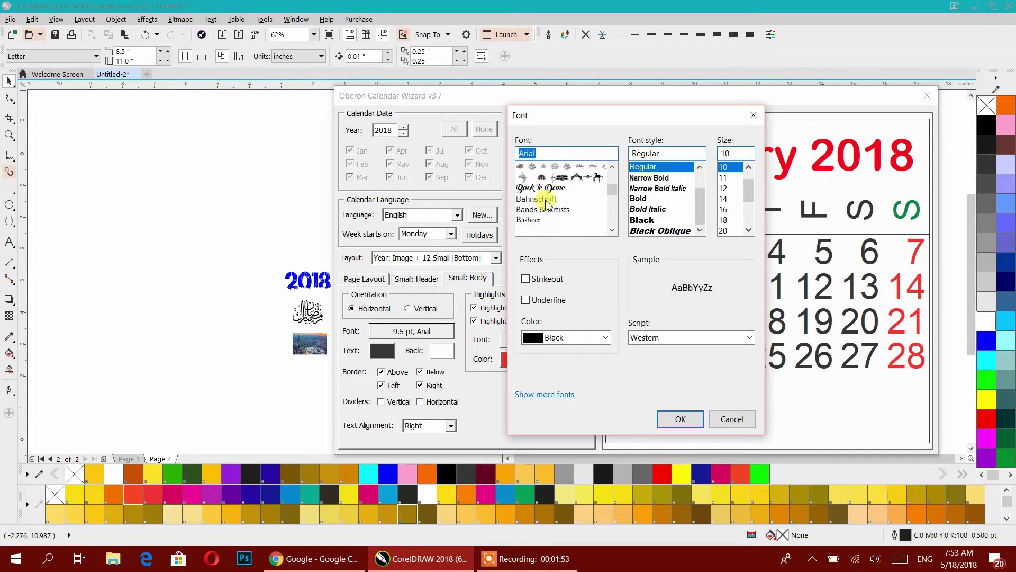
pyautogui.click(545, 188)
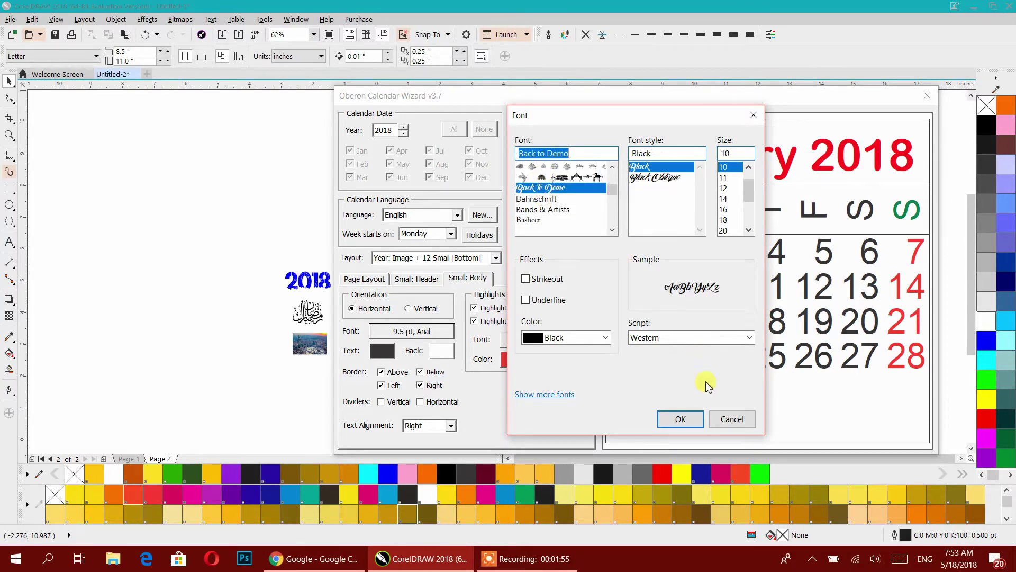
pyautogui.click(680, 418)
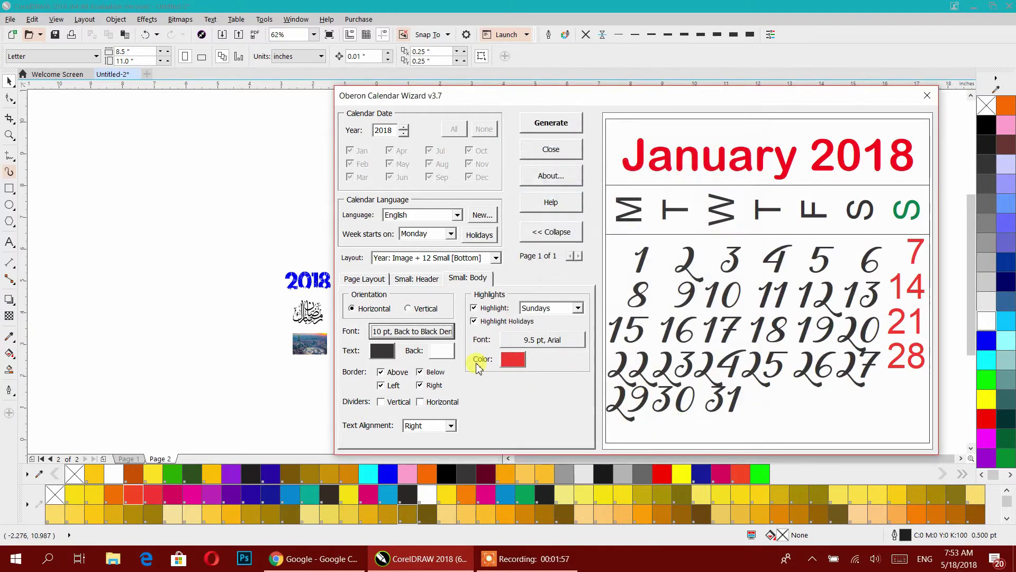
# Set the font of the regular dates in the small calendars' body to Calibri.
pyautogui.click(410, 332)
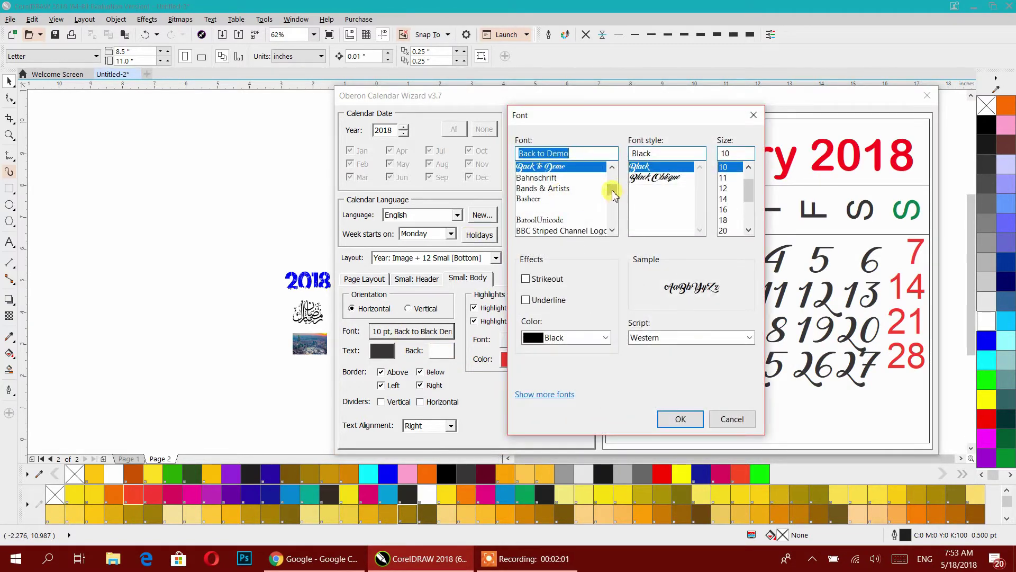
pyautogui.moveTo(614, 195); pyautogui.dragTo(579, 170)
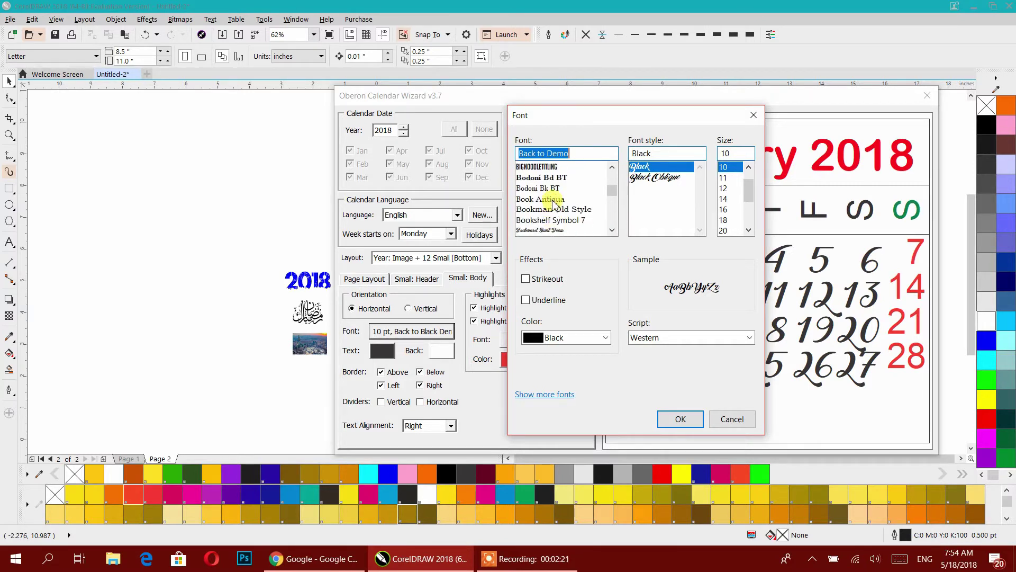
pyautogui.scroll(-2, 553, 203)
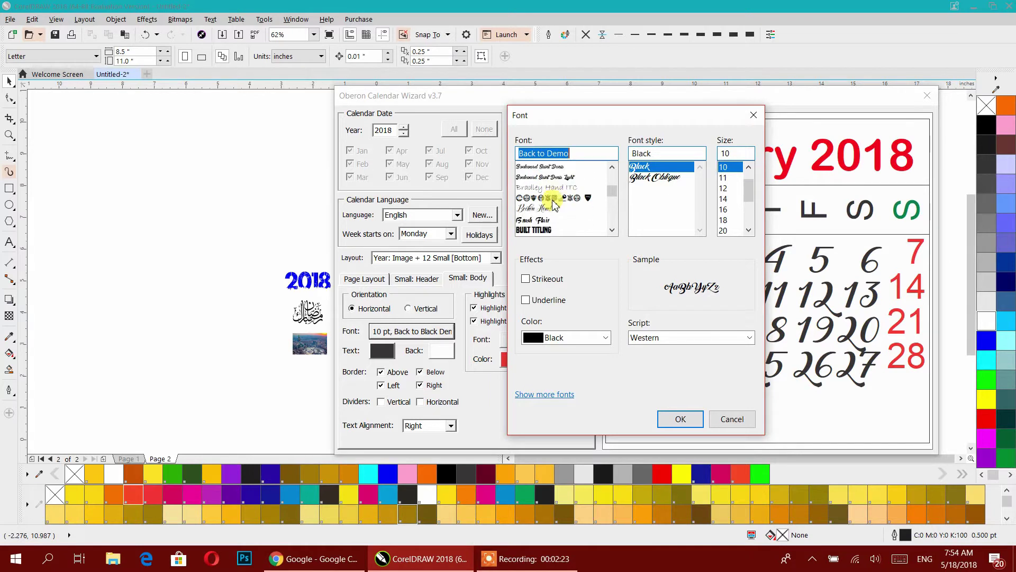
pyautogui.click(553, 200)
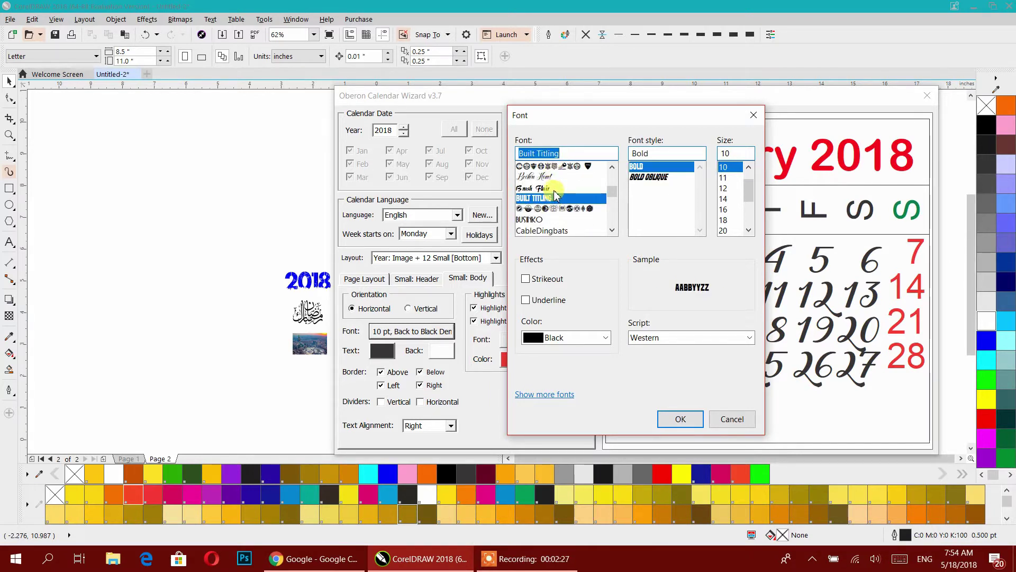
pyautogui.click(554, 189)
pyautogui.click(556, 199)
pyautogui.scroll(-2, 556, 200)
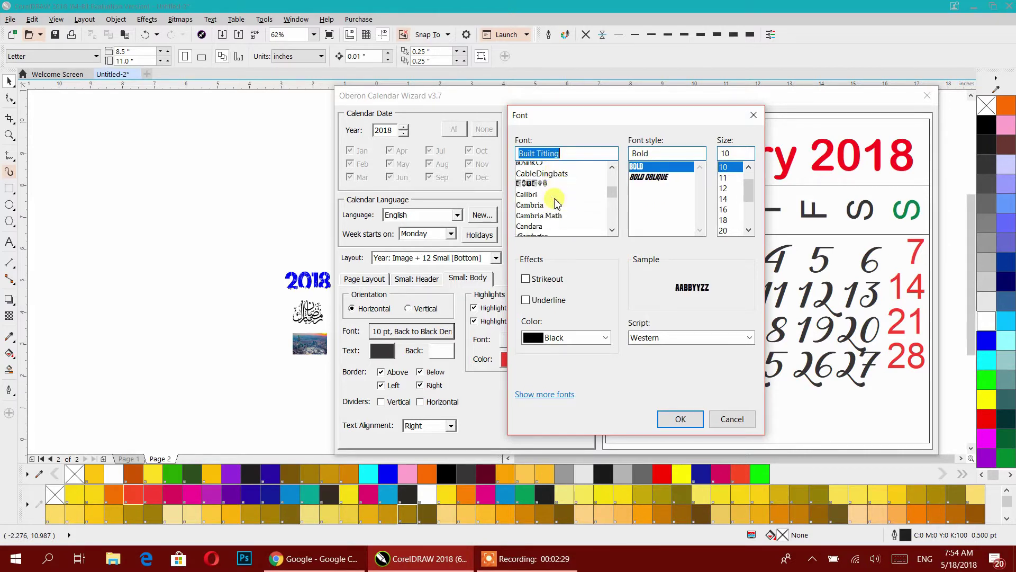
pyautogui.click(527, 177)
pyautogui.click(527, 189)
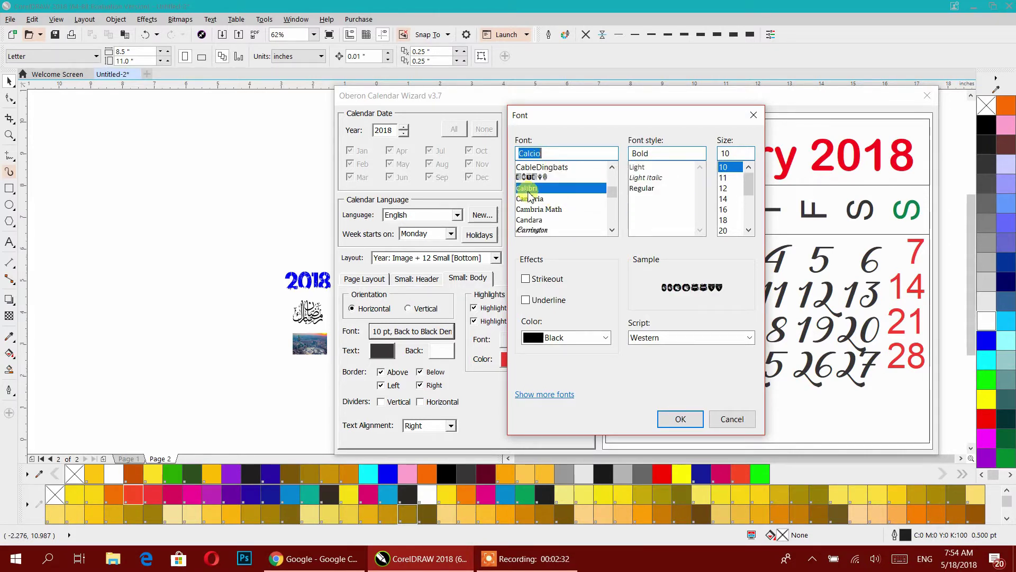
pyautogui.click(680, 420)
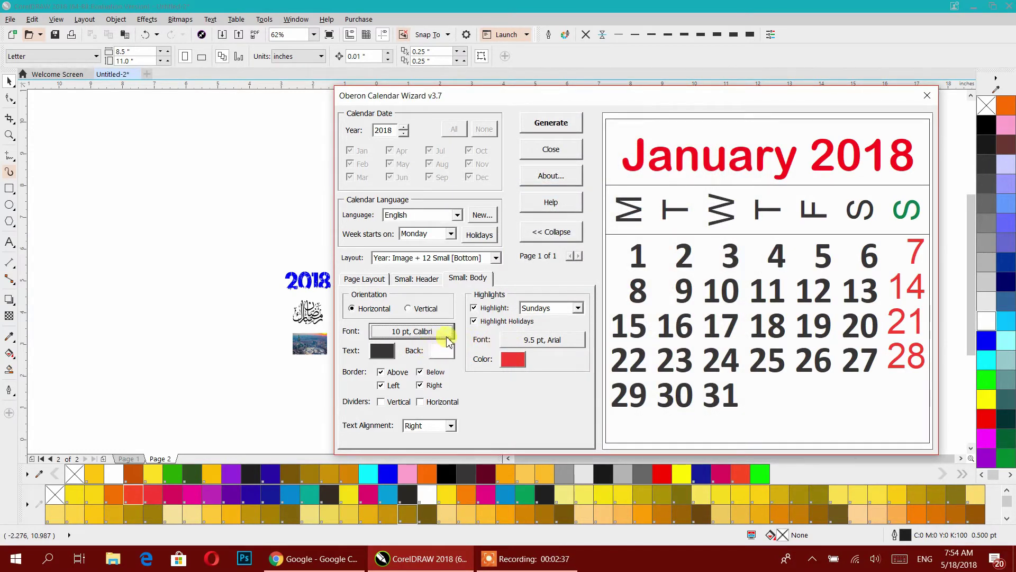
# Set the font of the highlighted Sunday dates to Arial Rounded MT.
pyautogui.click(543, 339)
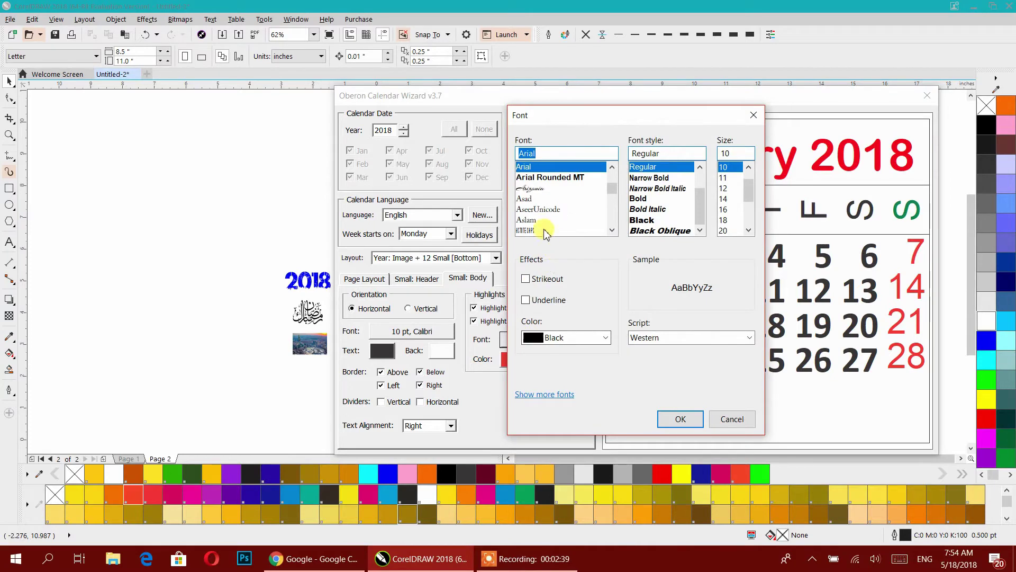
pyautogui.click(536, 178)
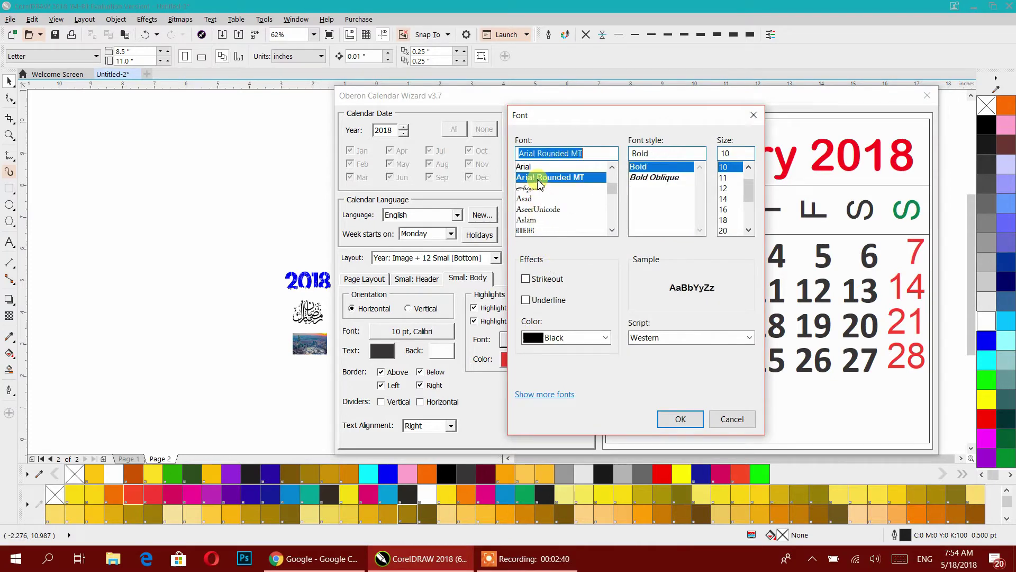
pyautogui.click(678, 418)
# Set the colour of the highlighted Sunday dates to the green sampled from the Sunday letter in the preview's weekday header.
pyautogui.click(514, 360)
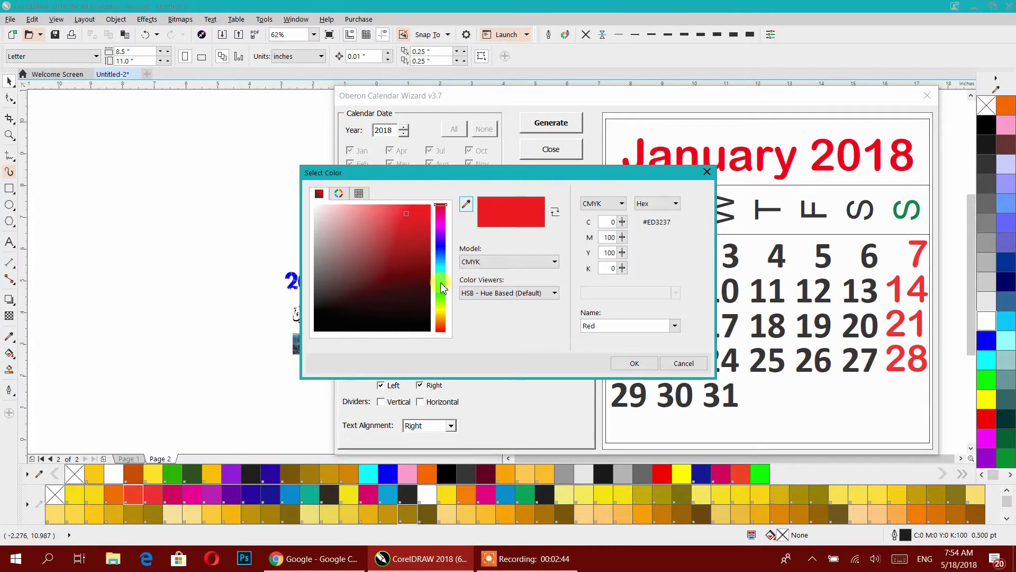
pyautogui.click(466, 204)
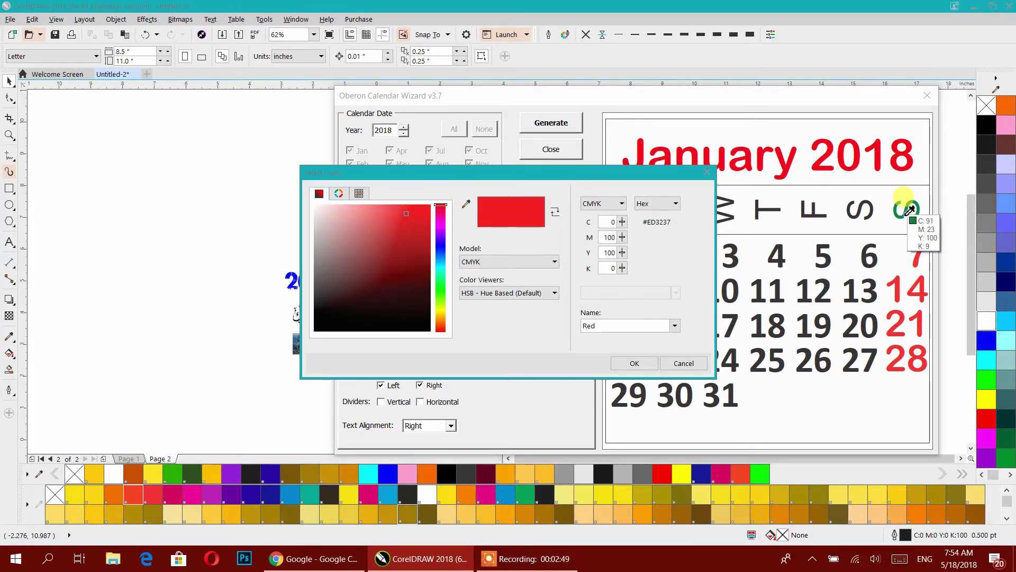
pyautogui.click(907, 213)
pyautogui.click(650, 364)
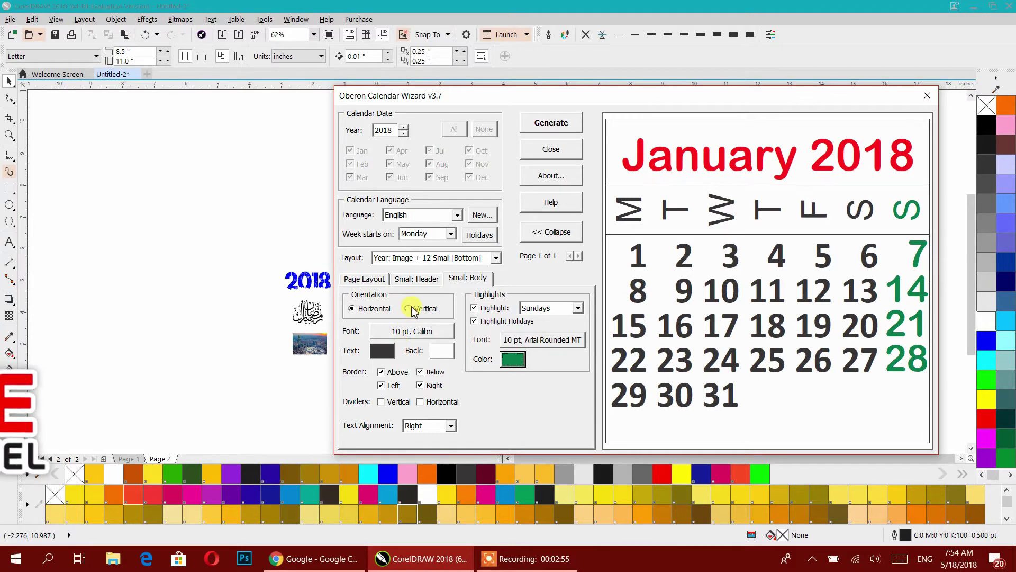
# Try the Vertical orientation and the Fridays highlight on the small calendars' body, restoring Horizontal and Sundays.
pyautogui.click(409, 310)
pyautogui.click(378, 309)
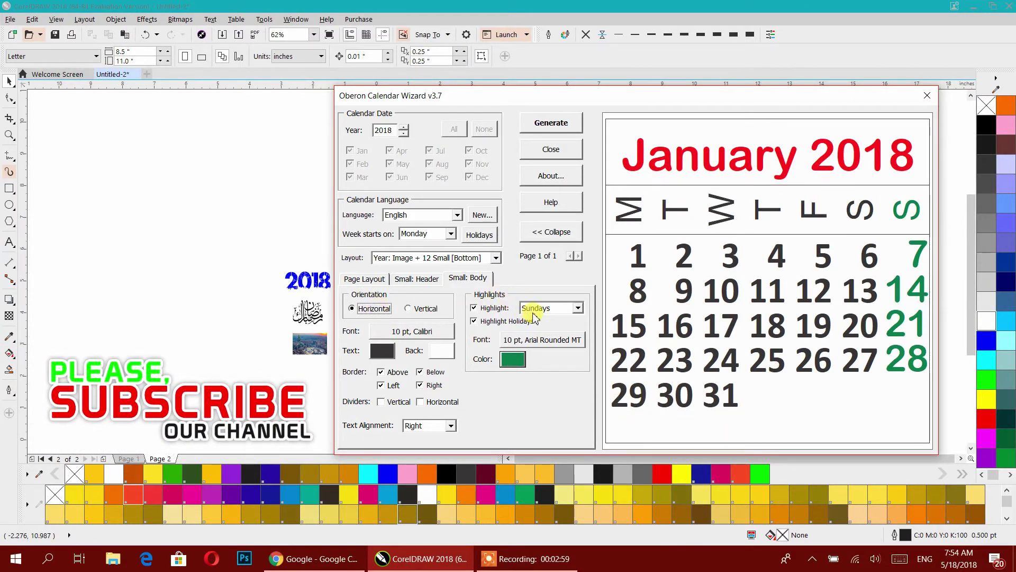
pyautogui.click(556, 313)
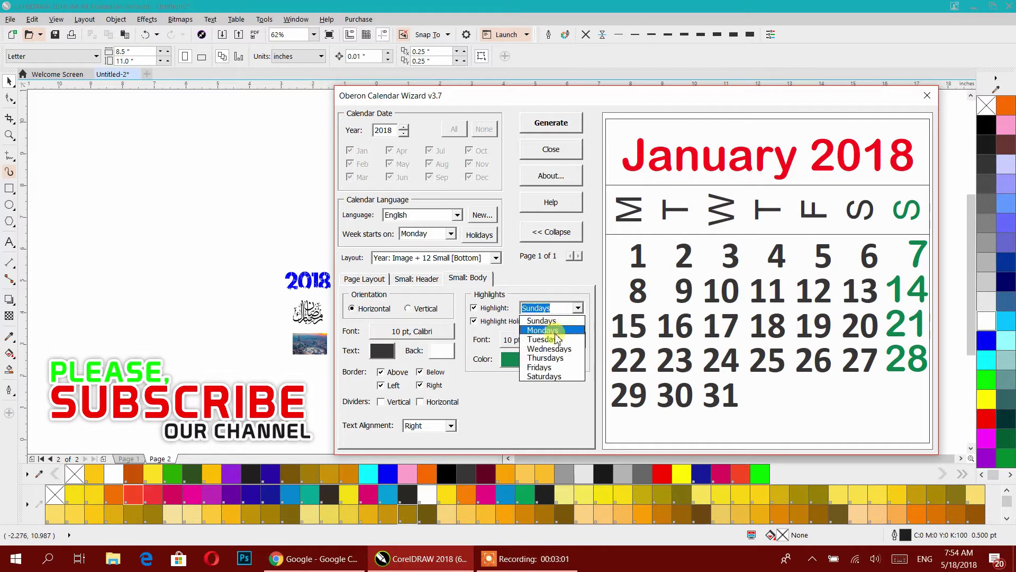
pyautogui.click(546, 370)
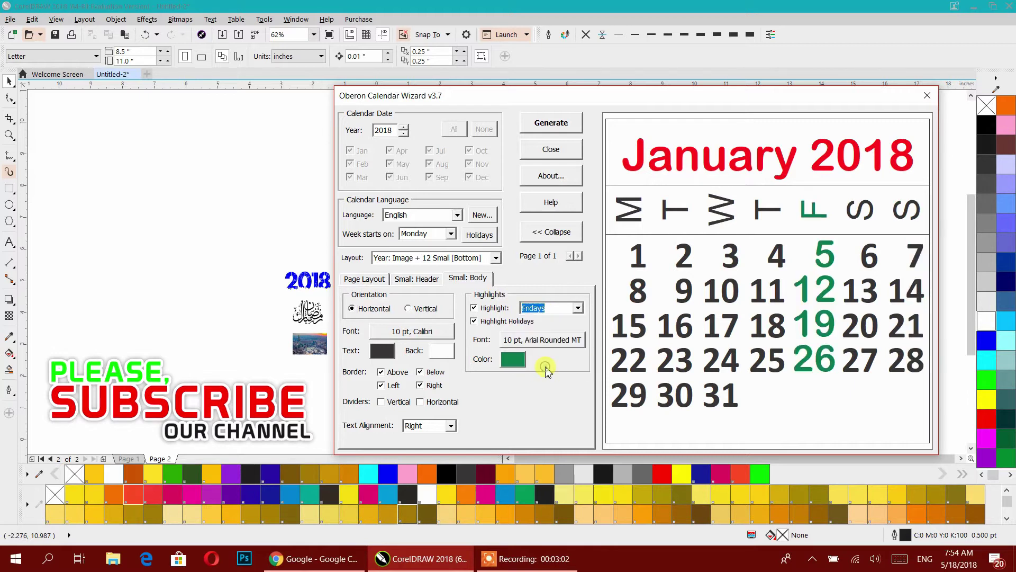
pyautogui.click(535, 308)
pyautogui.click(539, 323)
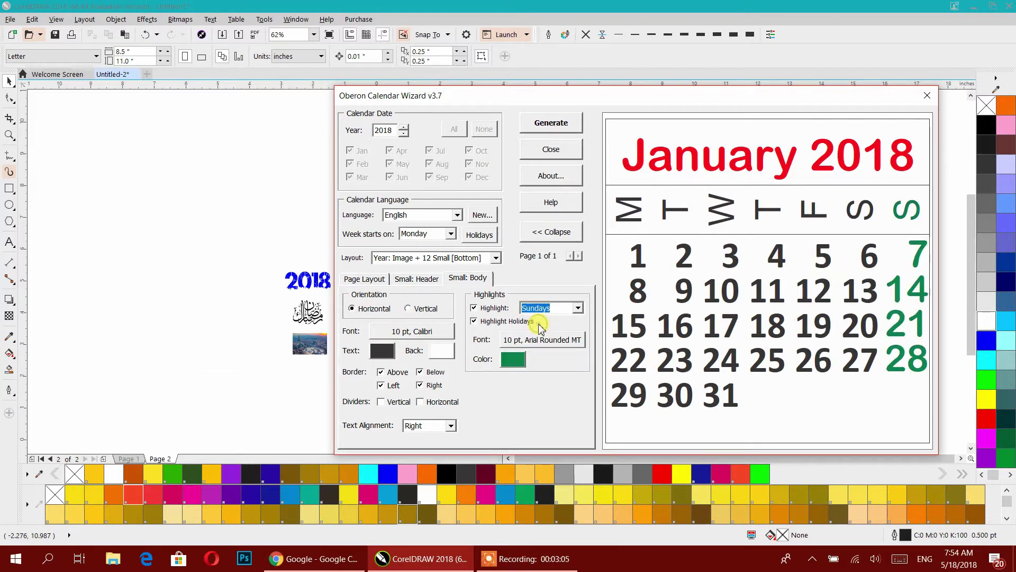
# Try the Yellowtail font at 10 pt on the weekday header of the small calendars.
pyautogui.click(427, 279)
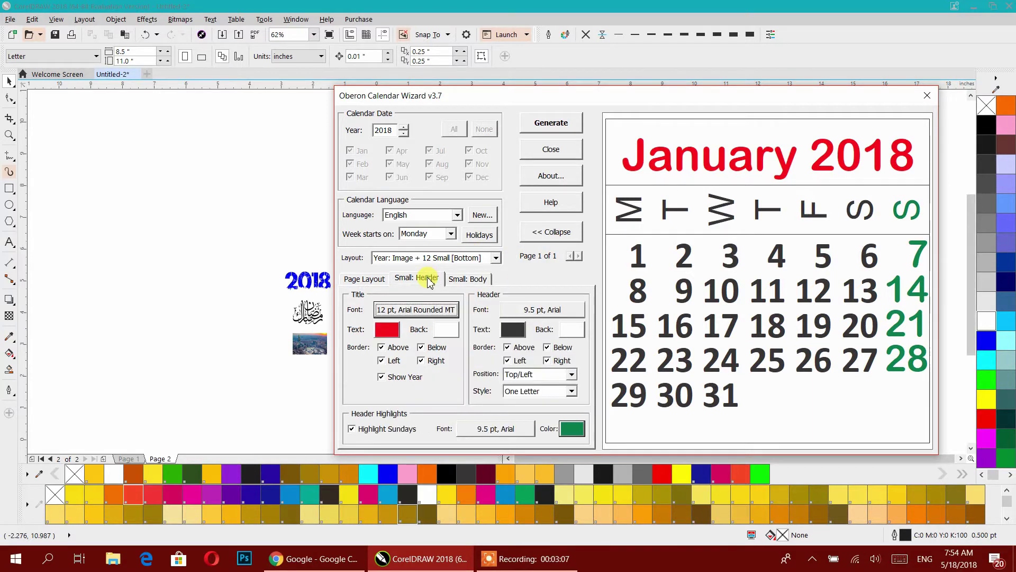
pyautogui.click(536, 311)
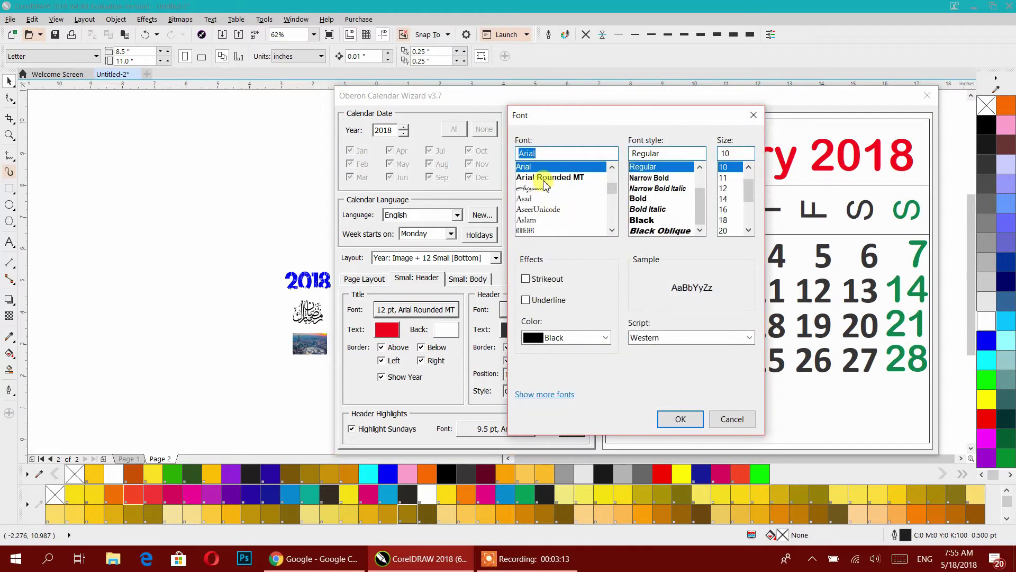
pyautogui.moveTo(605, 191); pyautogui.dragTo(612, 238)
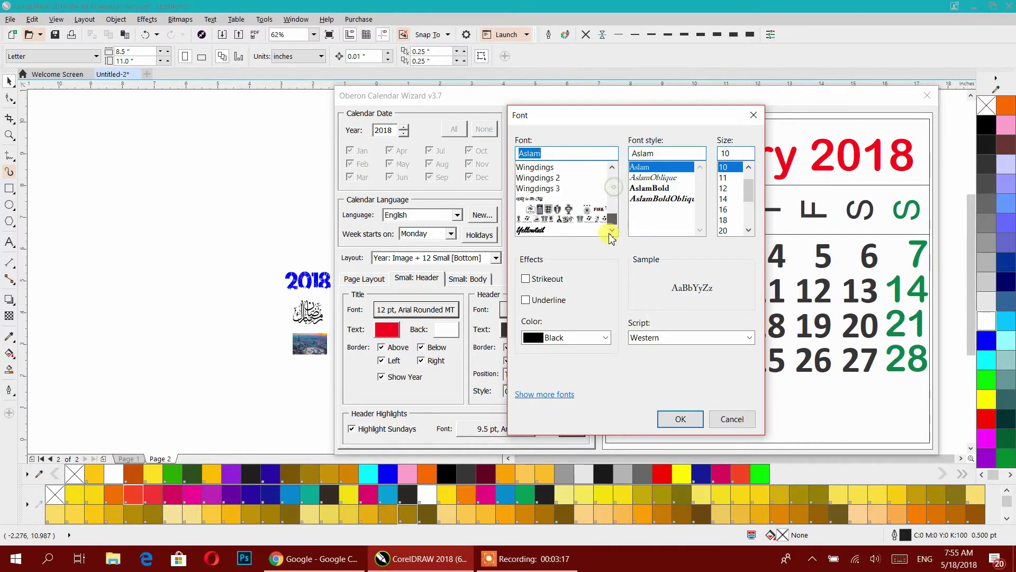
pyautogui.click(553, 230)
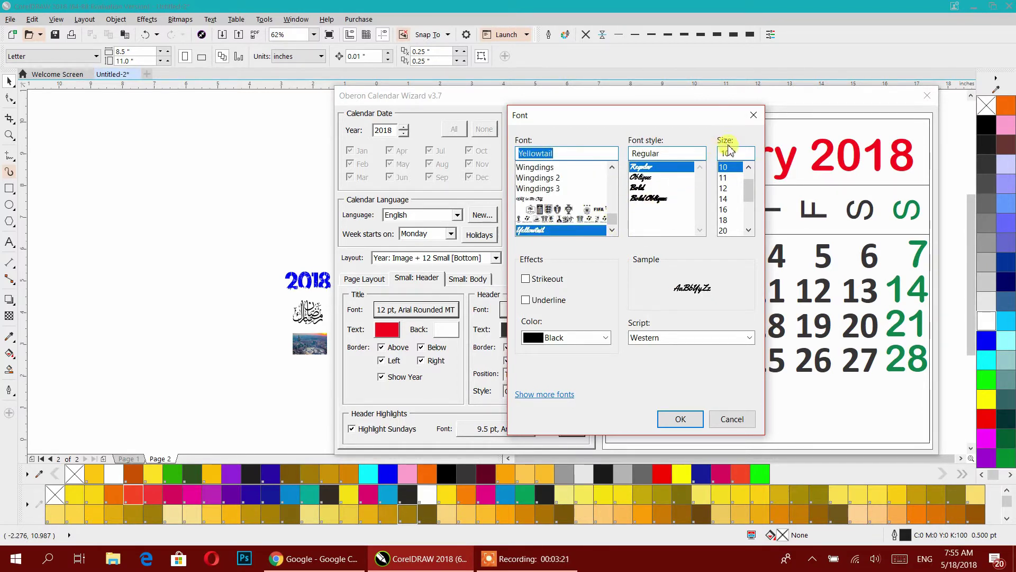
pyautogui.click(682, 421)
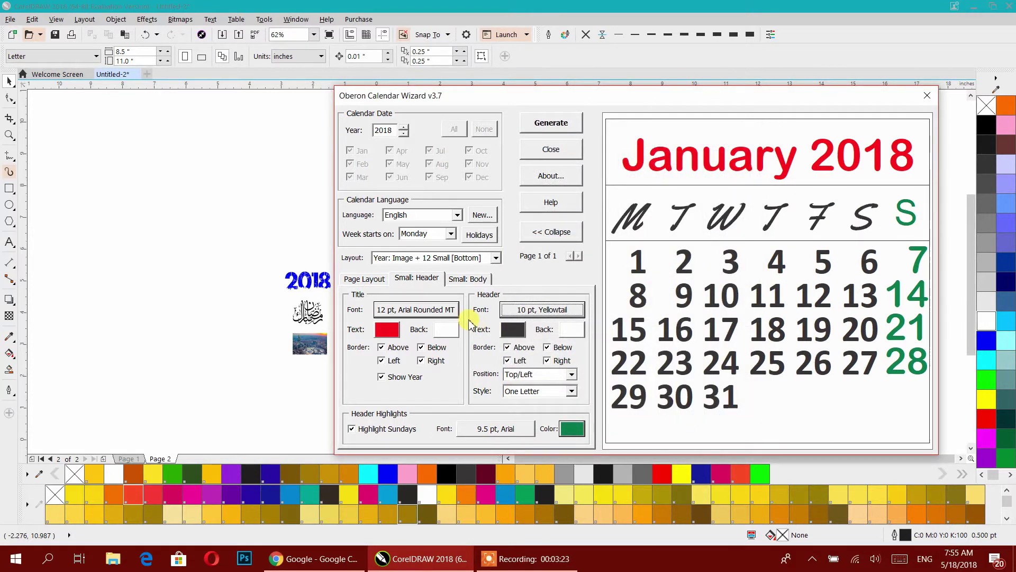
# Try the Swis721 Hv BT font on the weekday header of the small calendars.
pyautogui.click(527, 309)
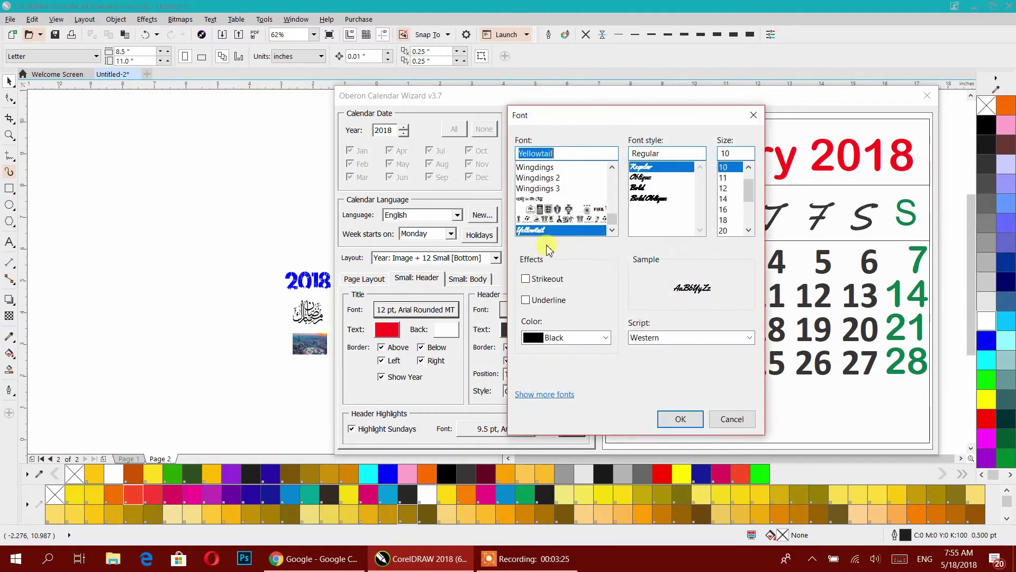
pyautogui.scroll(5, 555, 216)
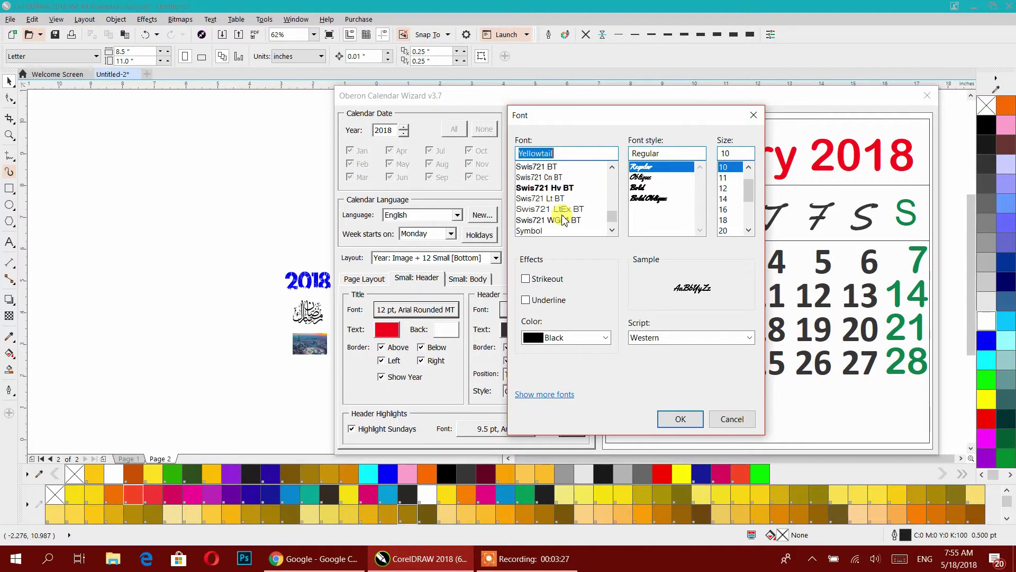
pyautogui.click(542, 189)
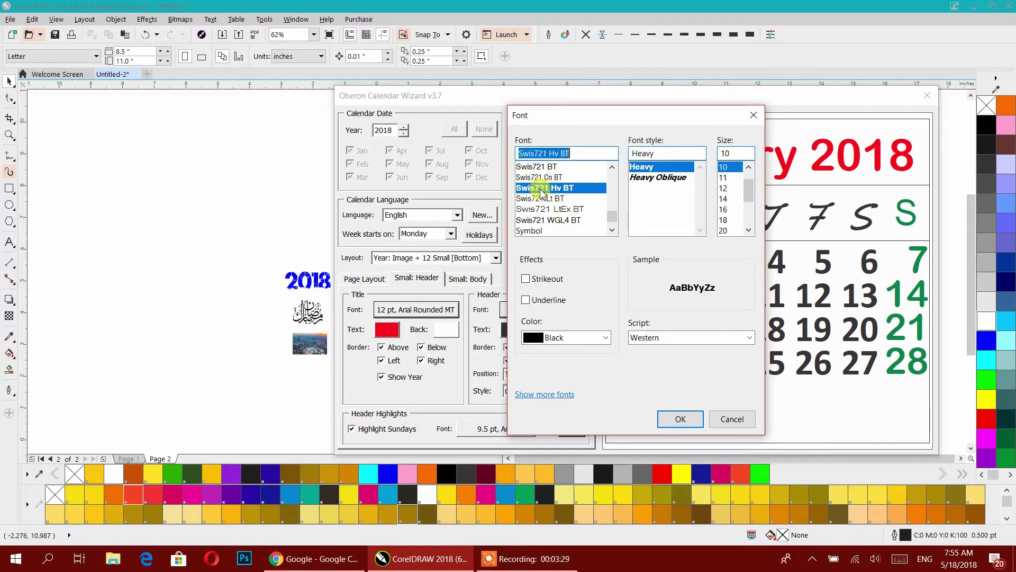
pyautogui.click(679, 417)
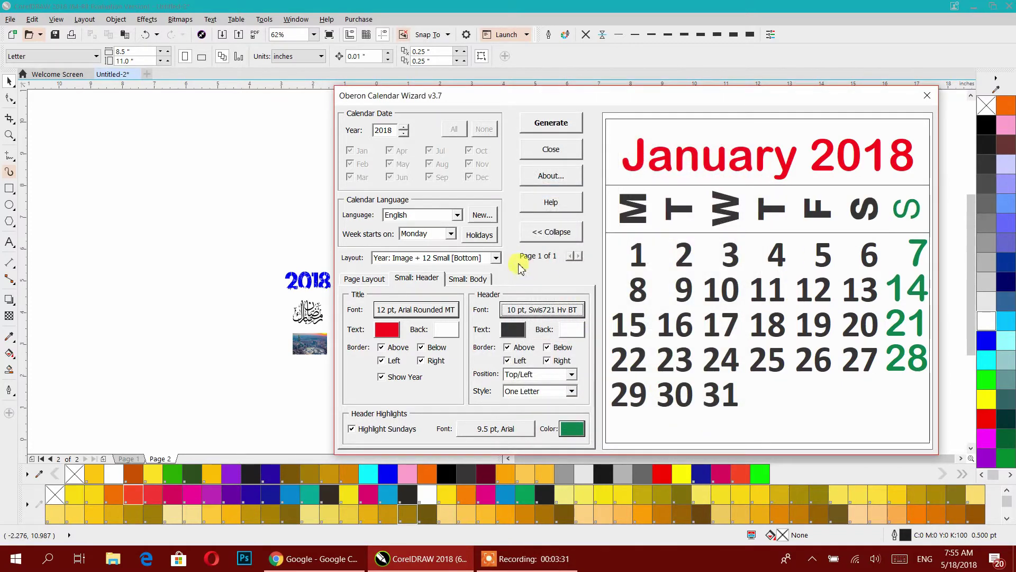
# Compare the Short Form and Full Word weekday styles in the small calendars' header and settle on Short Form.
pyautogui.click(527, 391)
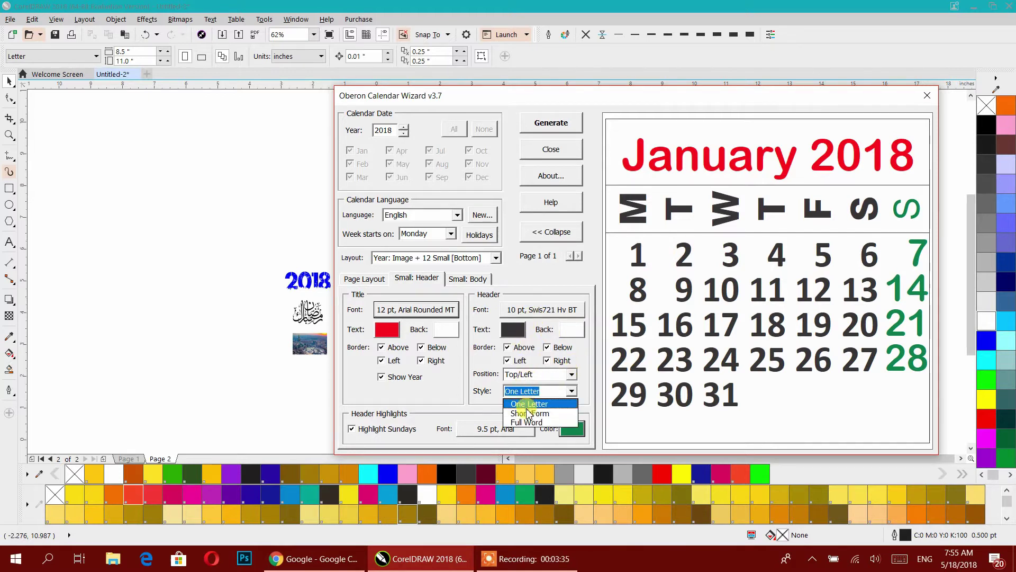
pyautogui.click(528, 412)
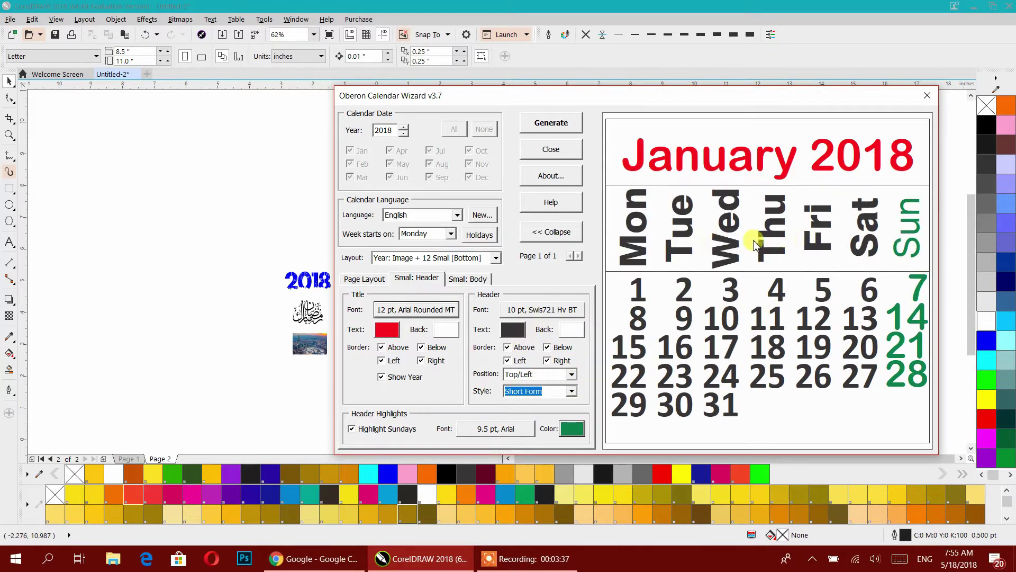
pyautogui.click(533, 391)
pyautogui.click(531, 422)
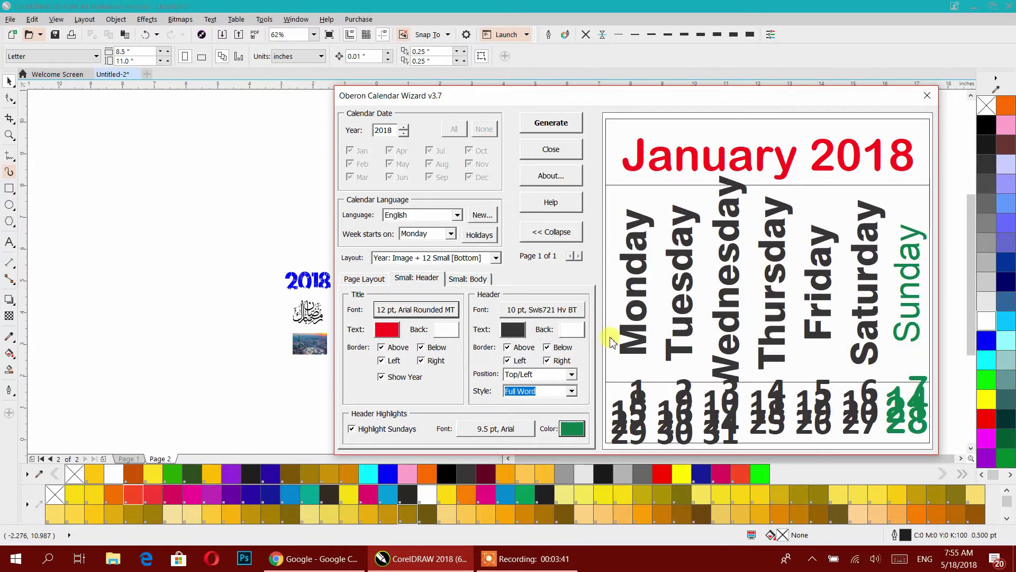
pyautogui.click(545, 392)
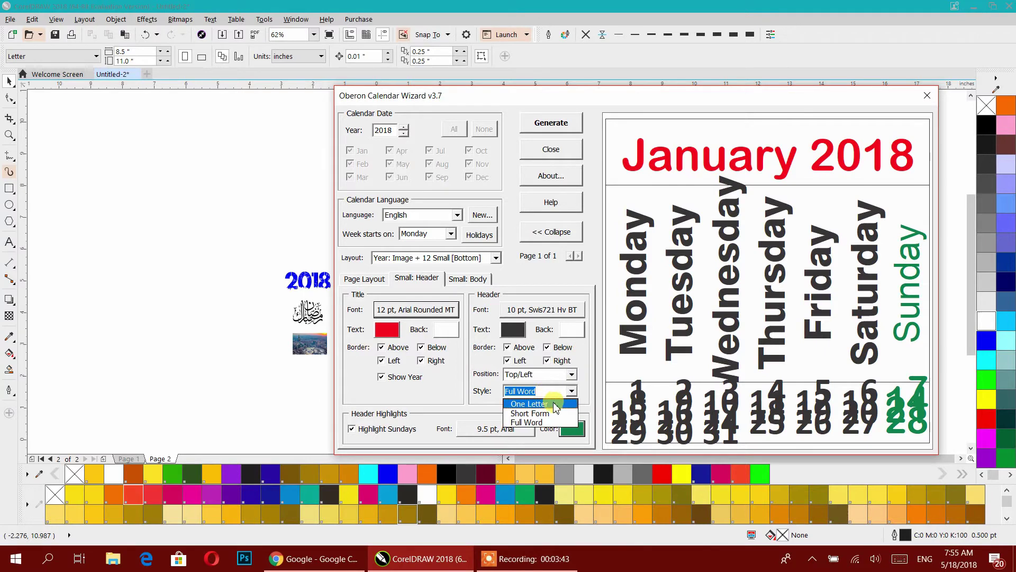
pyautogui.click(545, 414)
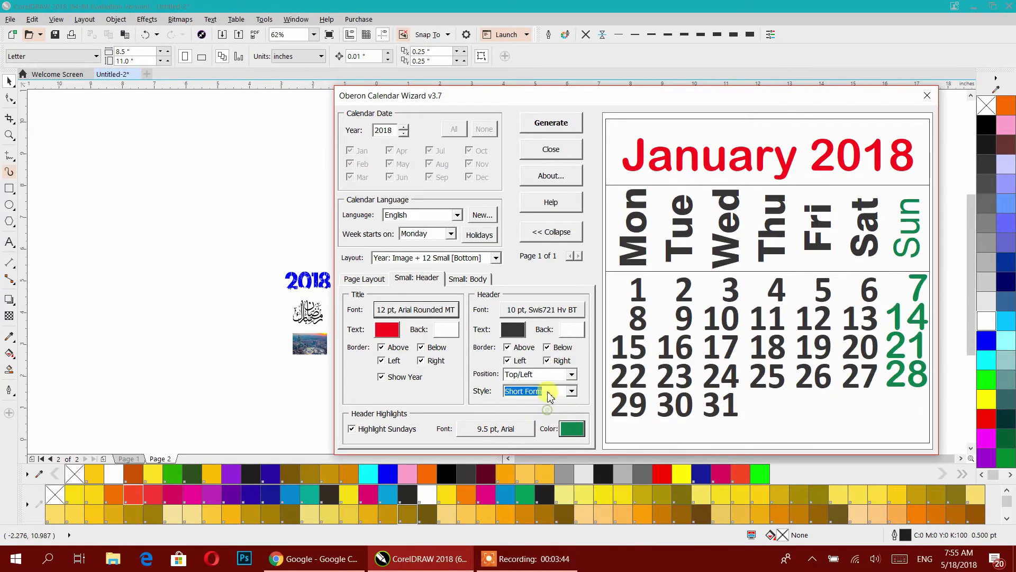
# Try the Dauphin font on the abbreviated weekday names in the small calendars' header.
pyautogui.click(552, 312)
pyautogui.click(613, 196)
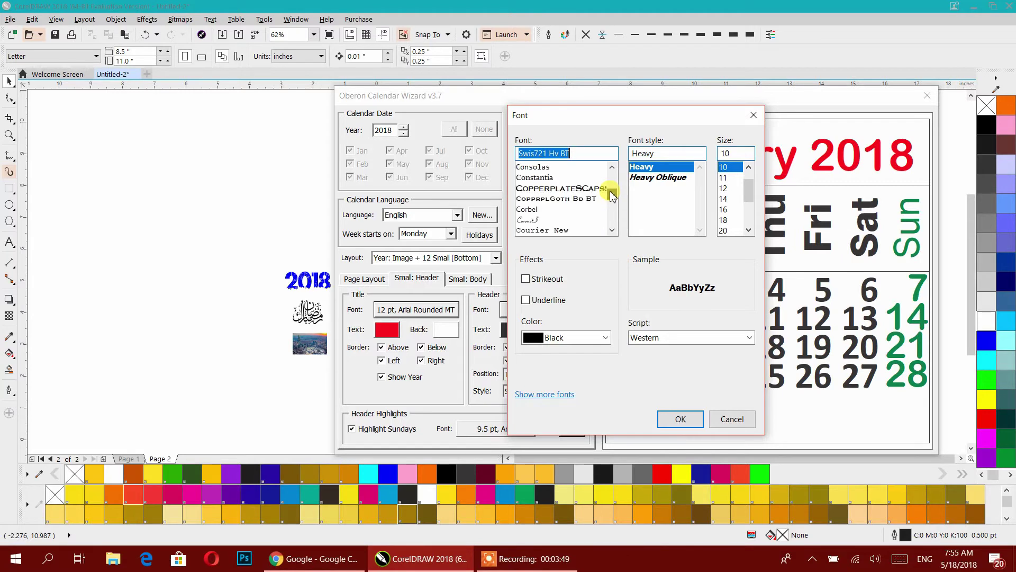
pyautogui.scroll(-1, 558, 212)
pyautogui.click(537, 200)
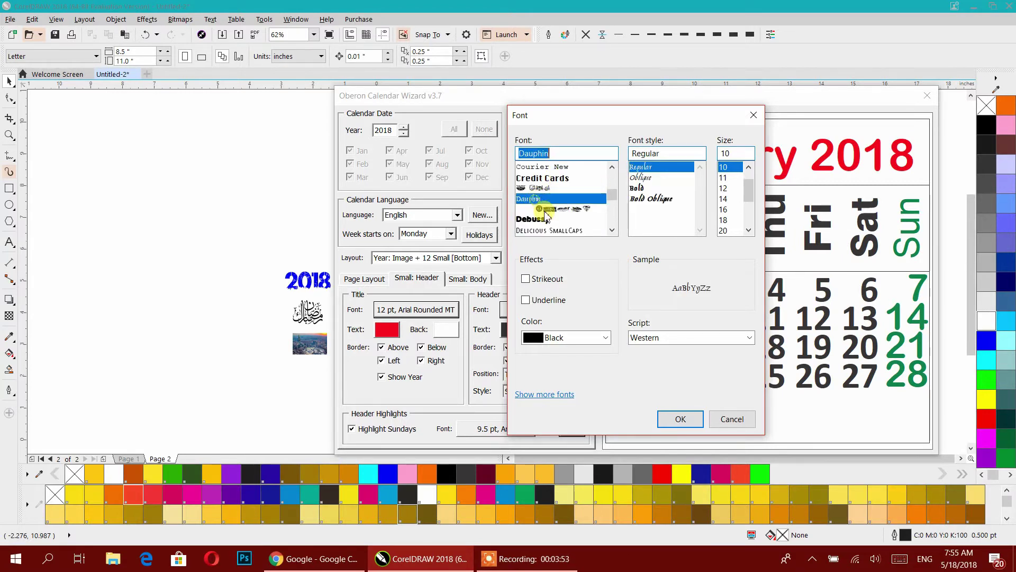
pyautogui.click(682, 419)
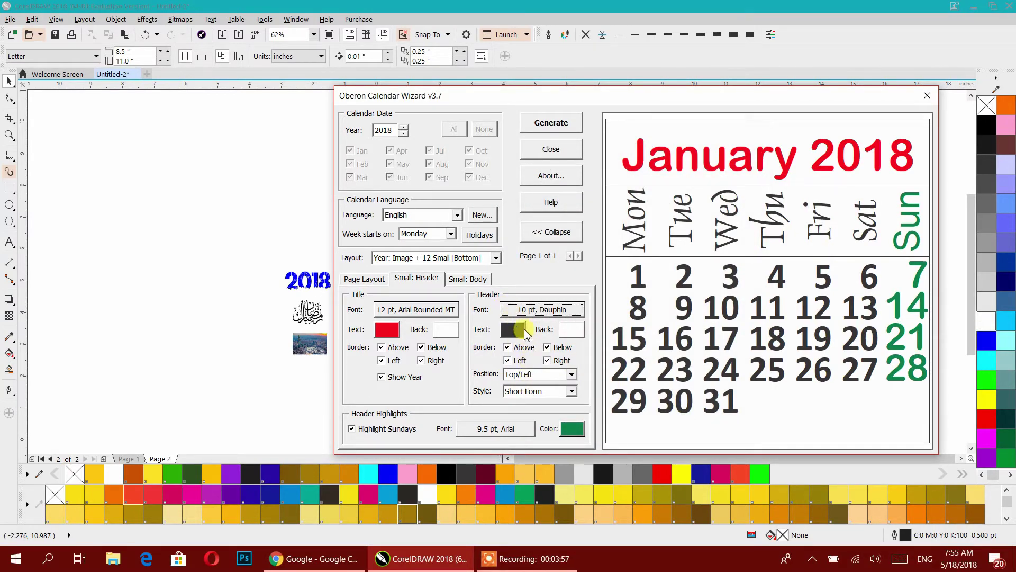
# Apply the Oblique font style to the weekday names in the small calendars' header.
pyautogui.click(525, 310)
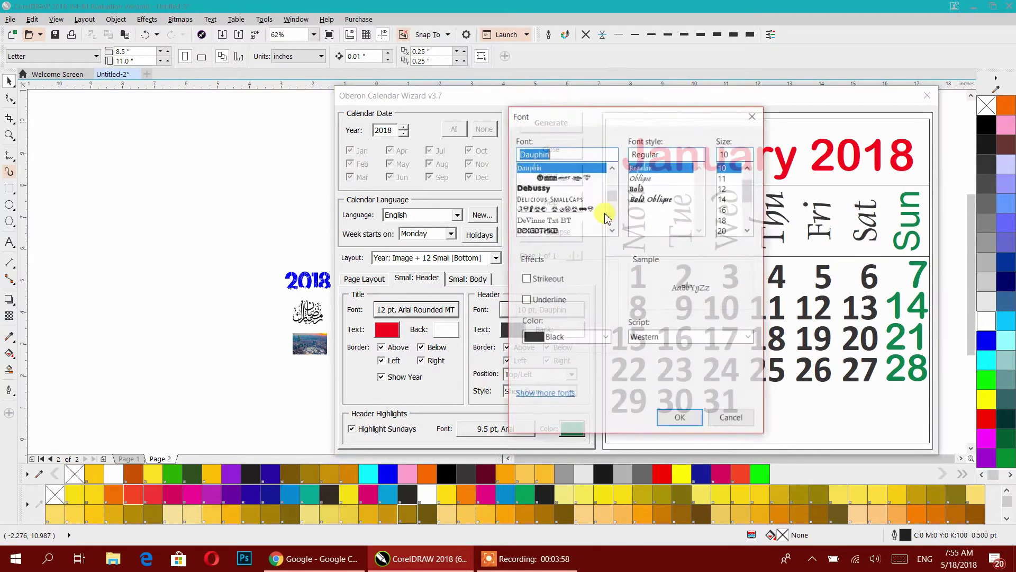
pyautogui.click(642, 178)
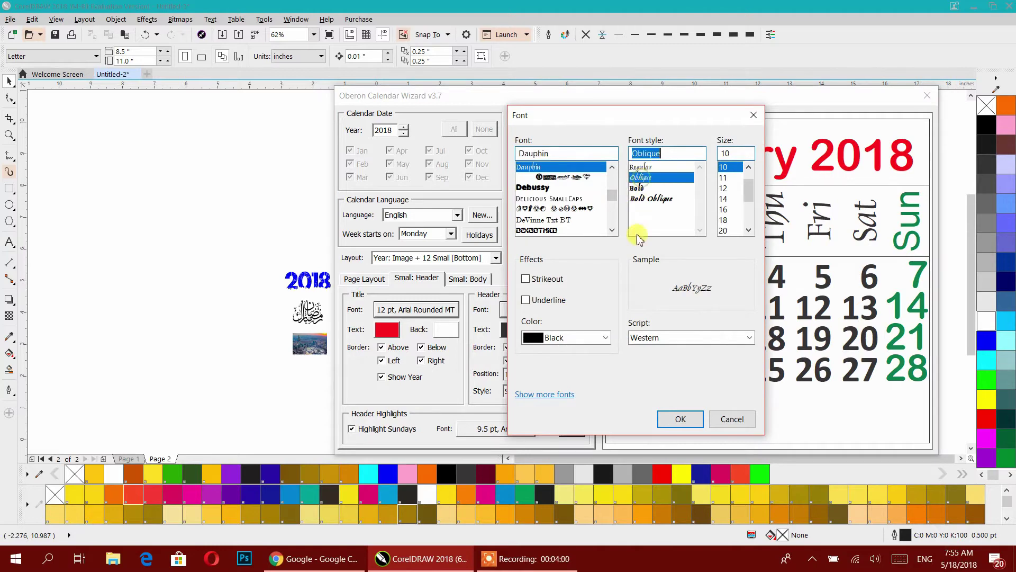
pyautogui.click(677, 419)
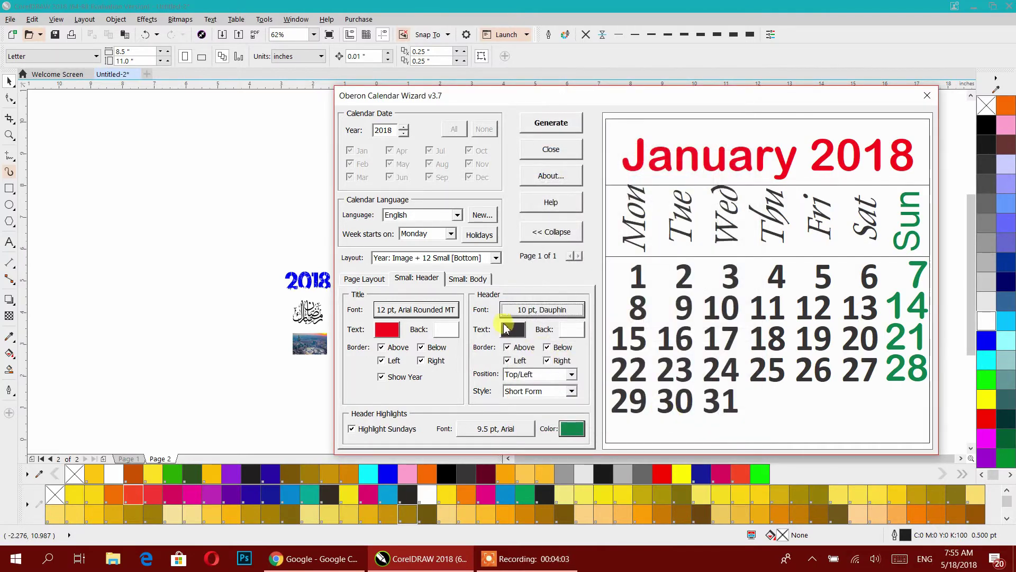
# Set the font of the weekday names in the small calendars' header to Candara Italic, size 9.
pyautogui.click(516, 309)
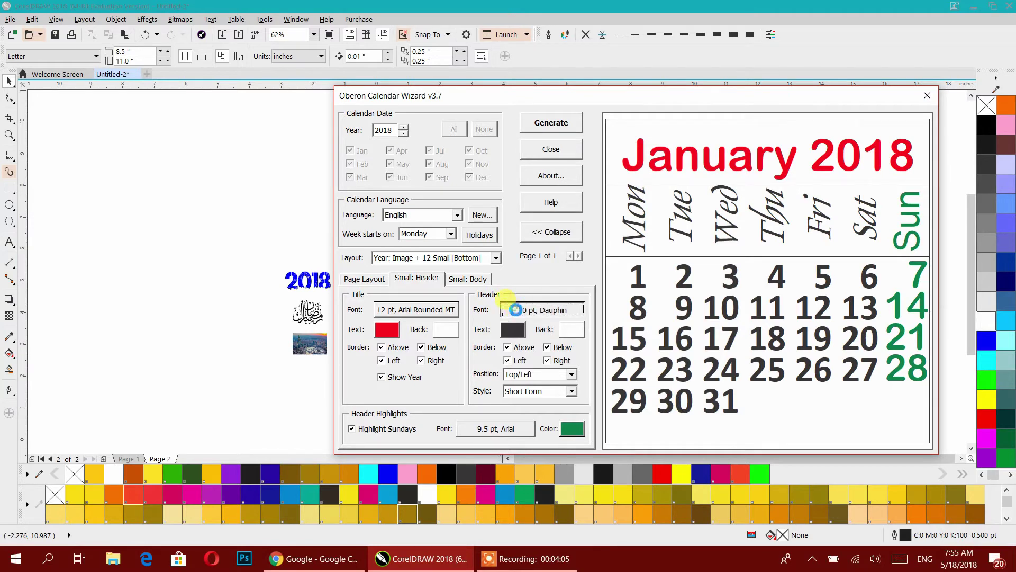
pyautogui.scroll(5, 537, 209)
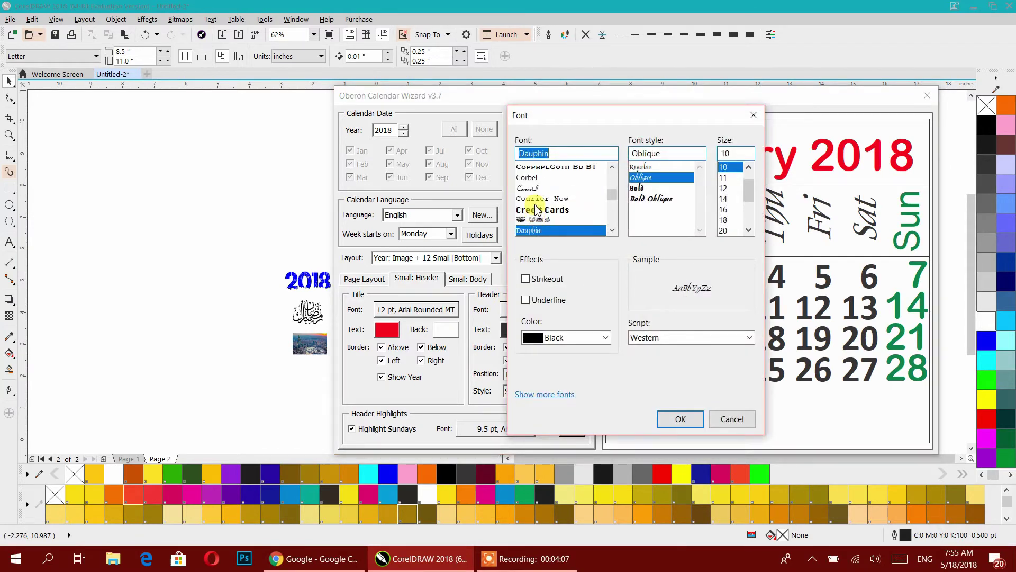
pyautogui.scroll(5, 537, 206)
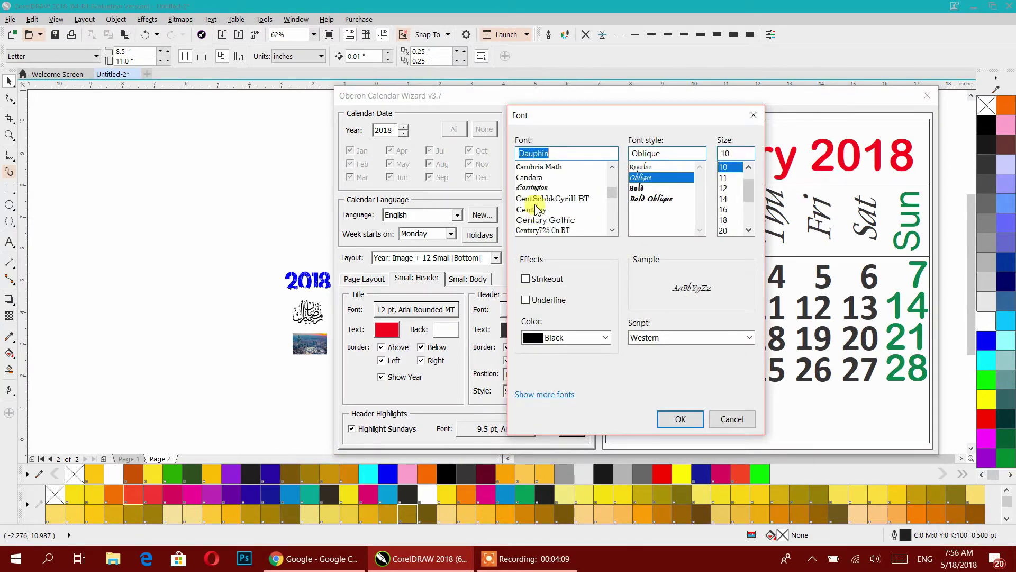
pyautogui.click(534, 179)
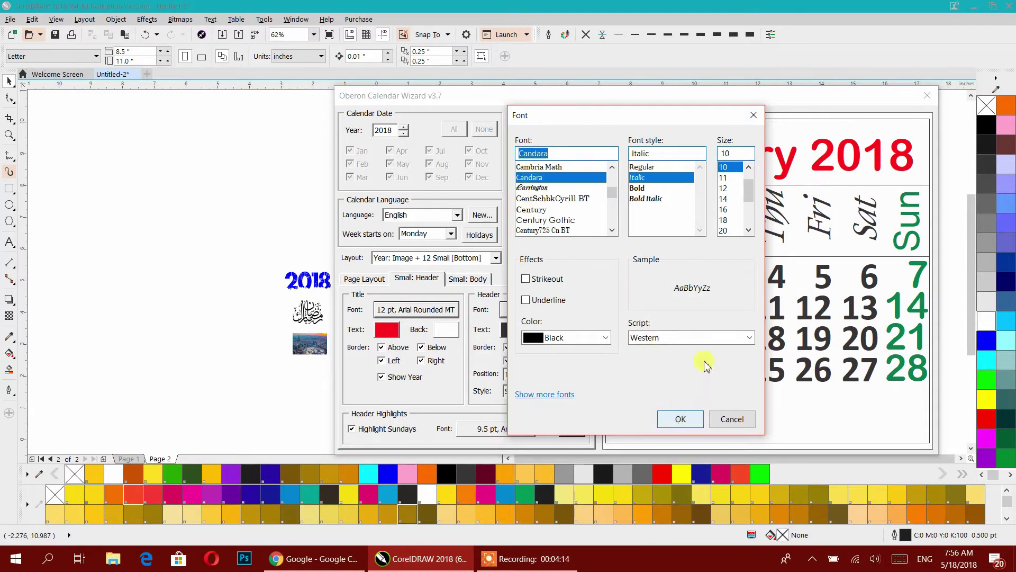
pyautogui.click(748, 167)
pyautogui.click(738, 168)
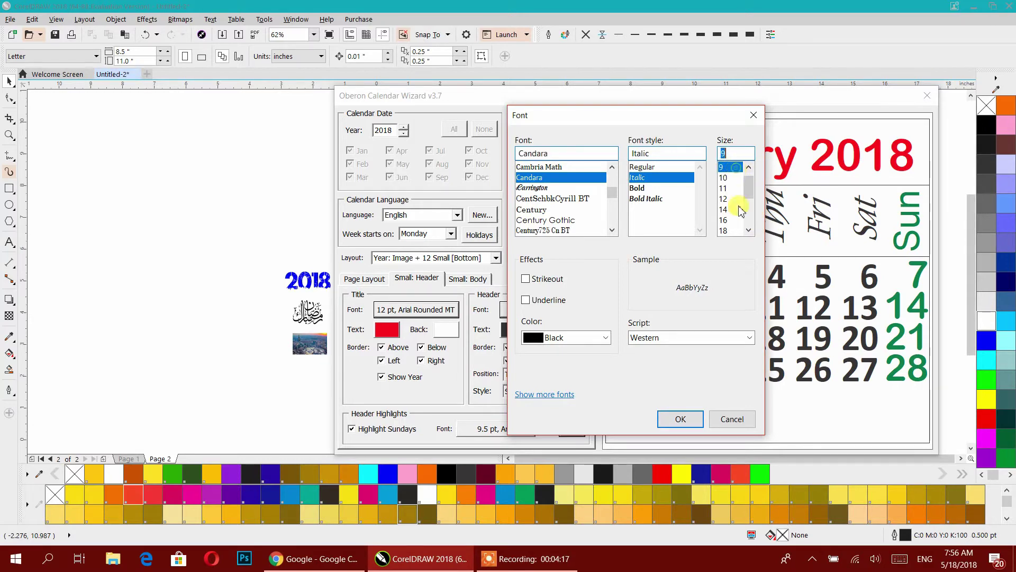
pyautogui.click(680, 419)
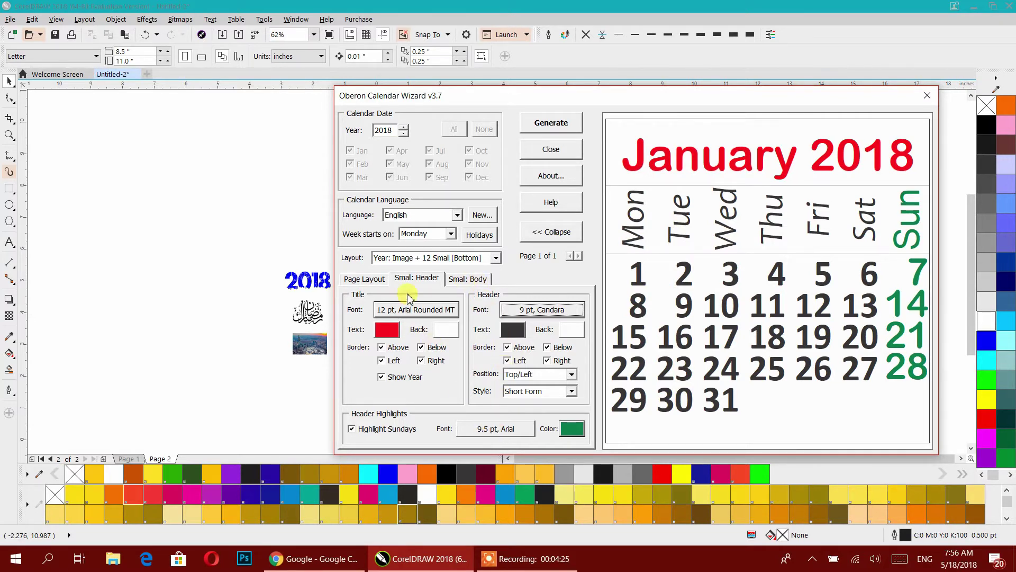
# Adjust the calendar's fonts automatically to suit the page layout.
pyautogui.click(375, 285)
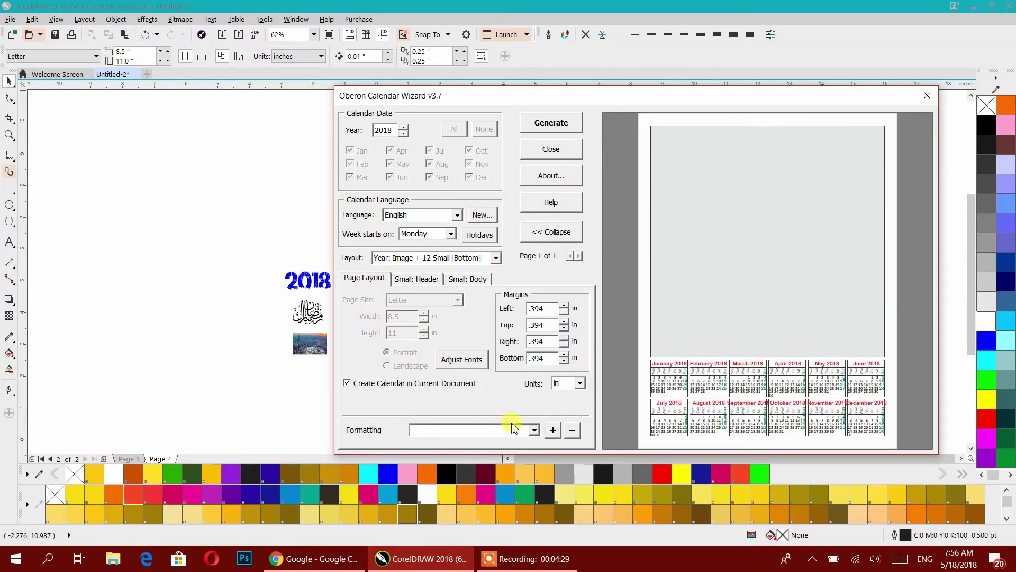
pyautogui.click(535, 429)
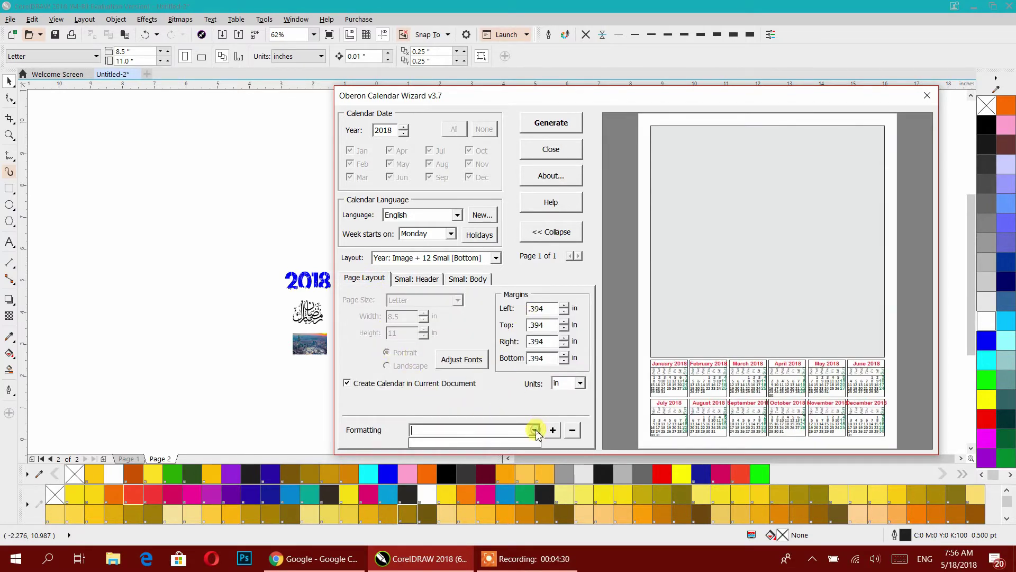
pyautogui.click(470, 370)
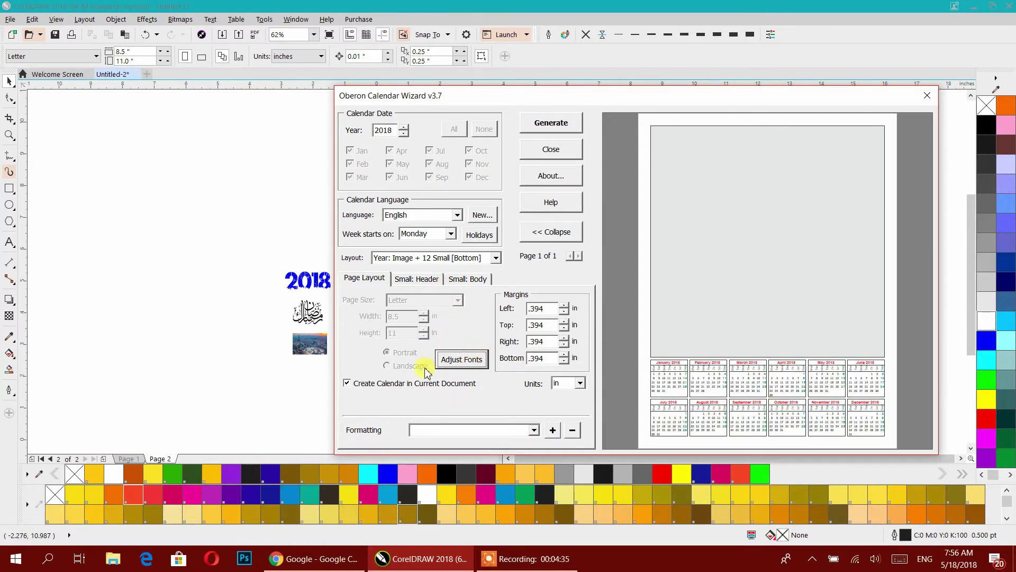
# Review the small calendars' header and body fonts and their Sunday and holiday highlight options.
pyautogui.click(419, 279)
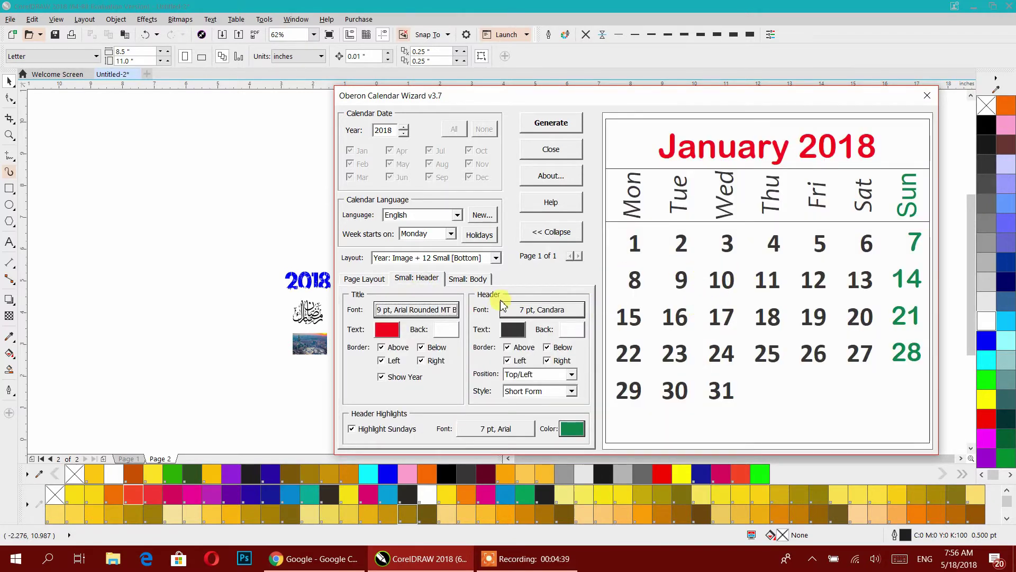
pyautogui.click(468, 281)
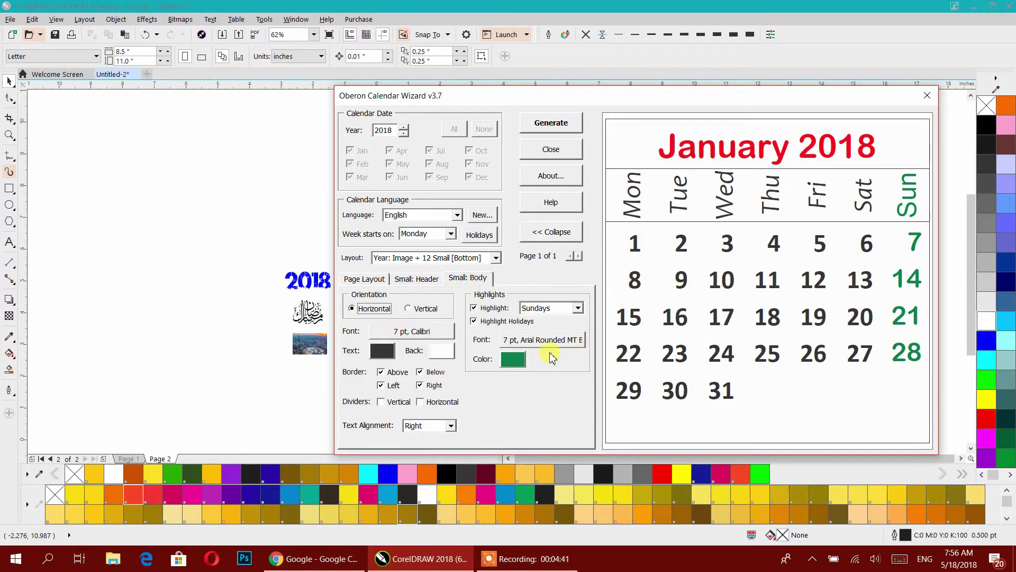
pyautogui.click(369, 280)
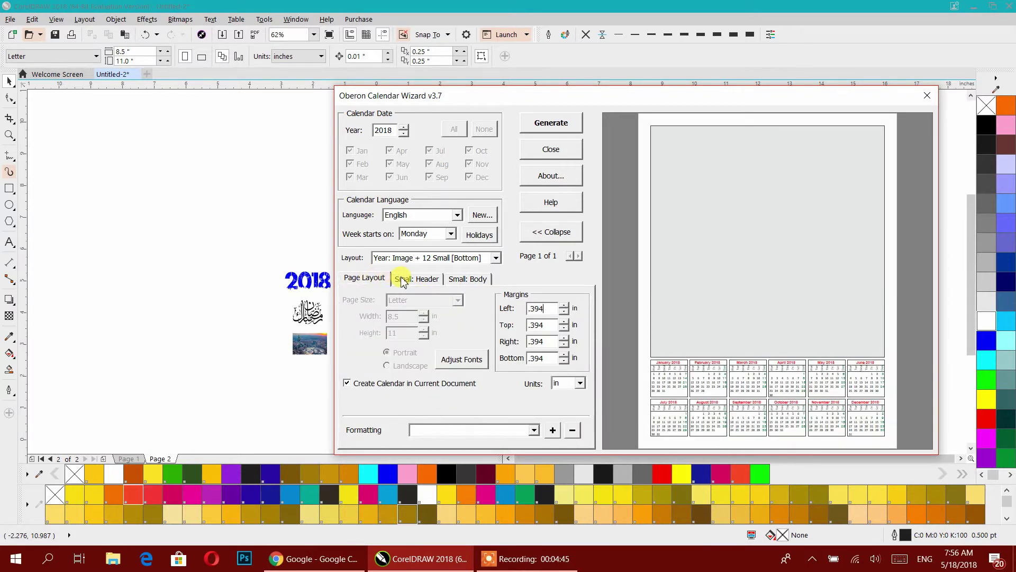
pyautogui.click(403, 281)
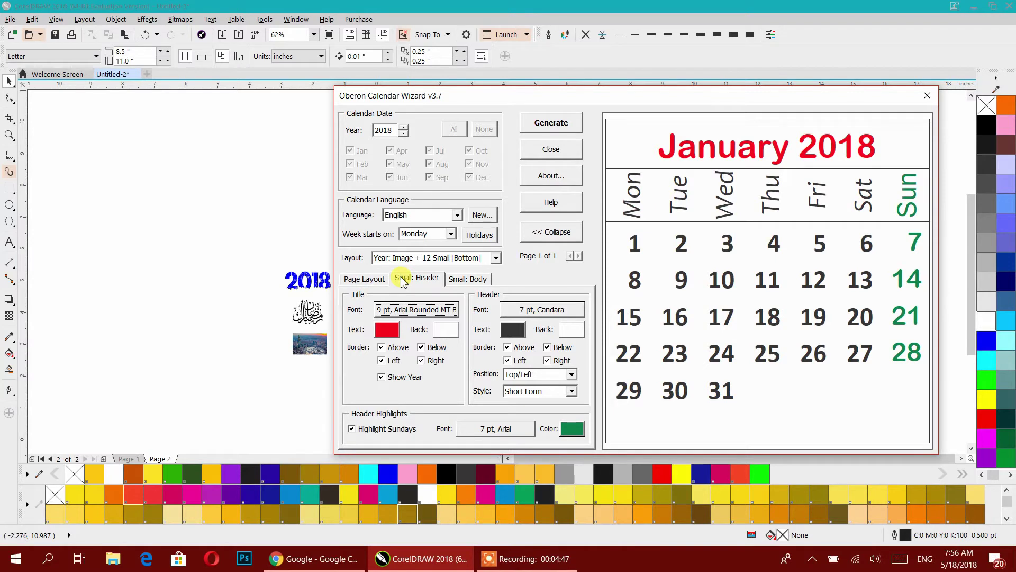
pyautogui.click(461, 279)
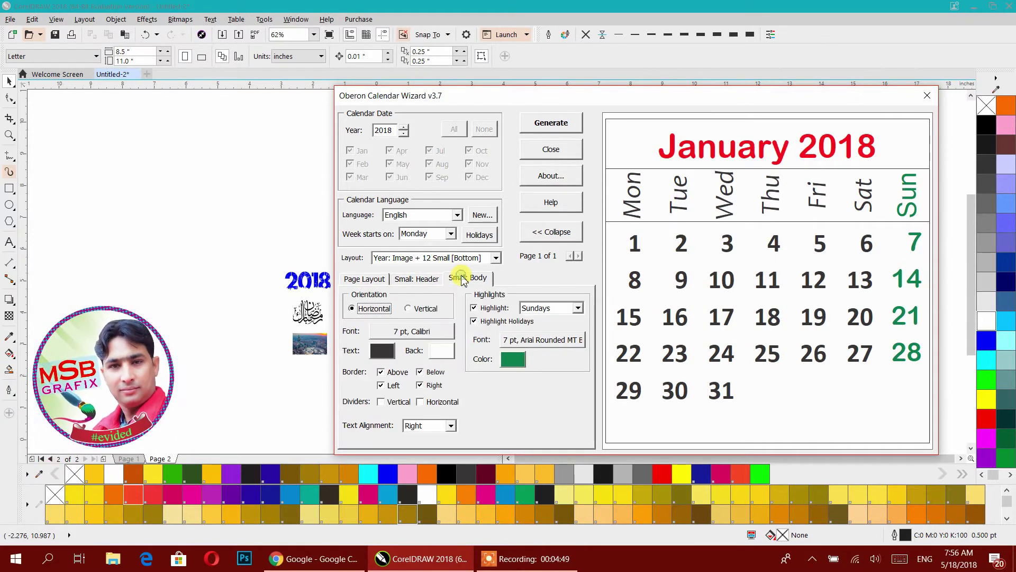
pyautogui.click(481, 320)
pyautogui.click(482, 320)
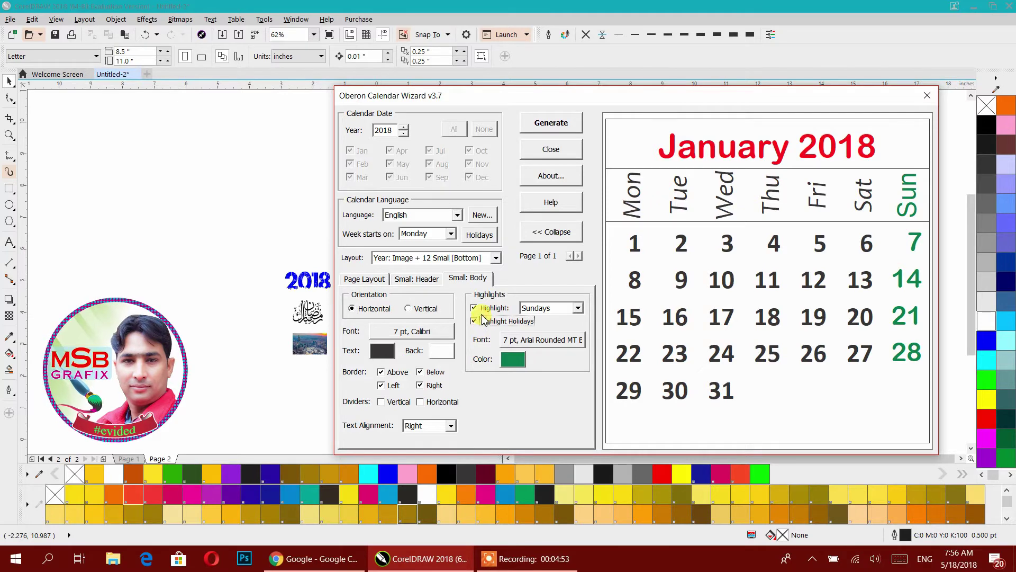
pyautogui.click(483, 310)
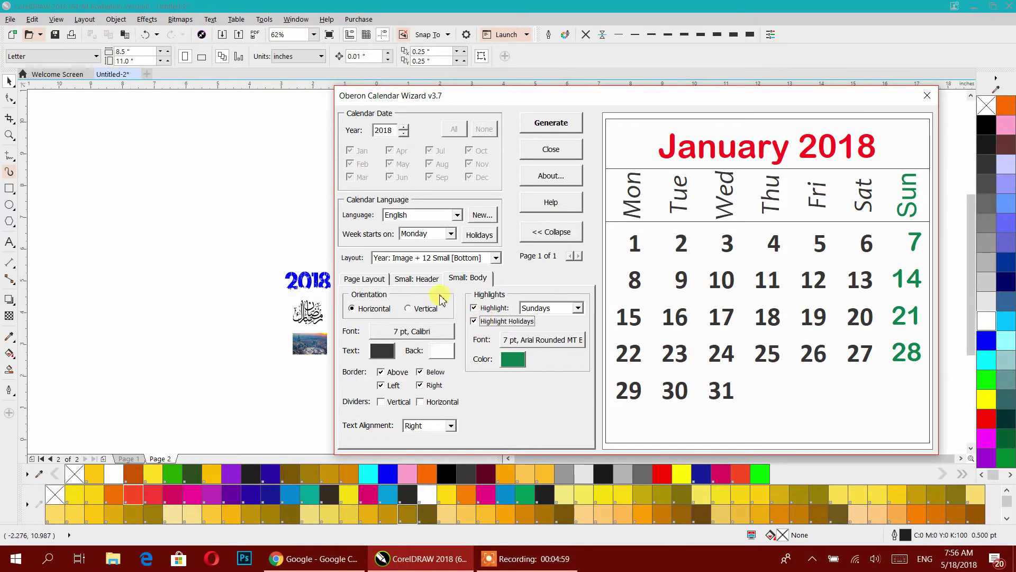
# Turn on horizontal and vertical dividers in the small calendars' body and set the text alignment to Center.
pyautogui.click(421, 402)
pyautogui.click(405, 406)
pyautogui.click(416, 423)
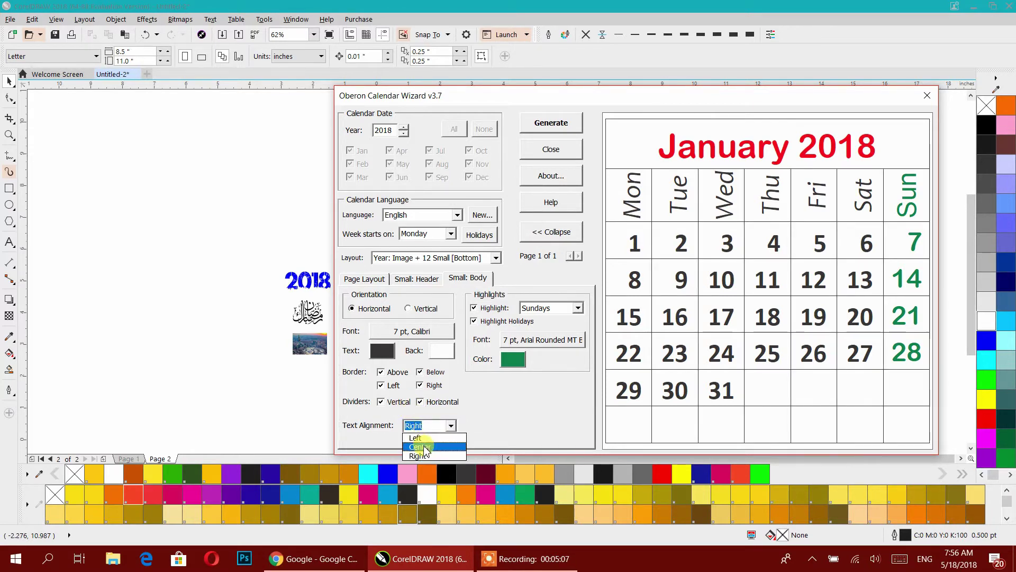
pyautogui.click(425, 448)
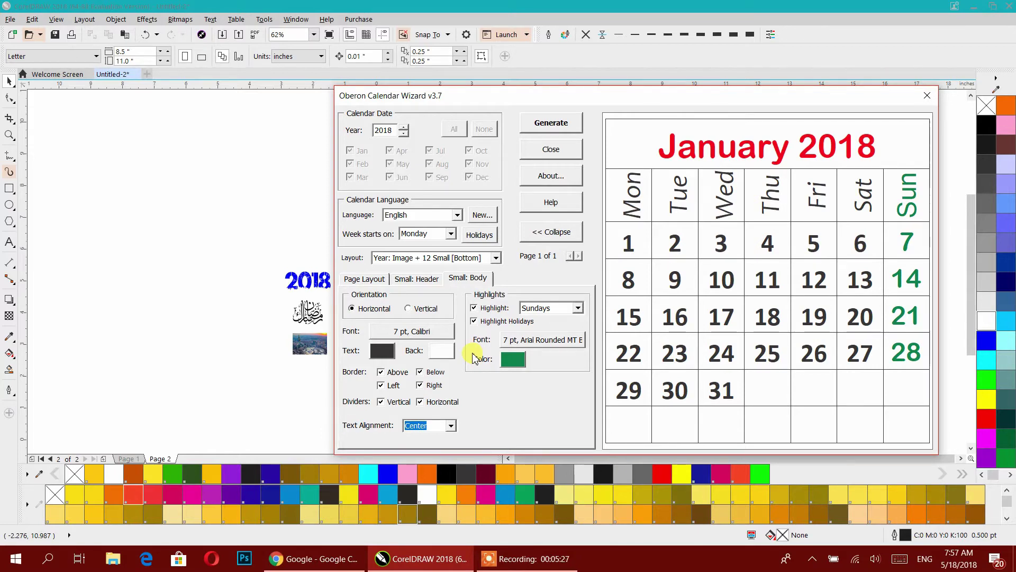
# Generate the 2018 calendar in the current document and close the wizard.
pyautogui.click(551, 123)
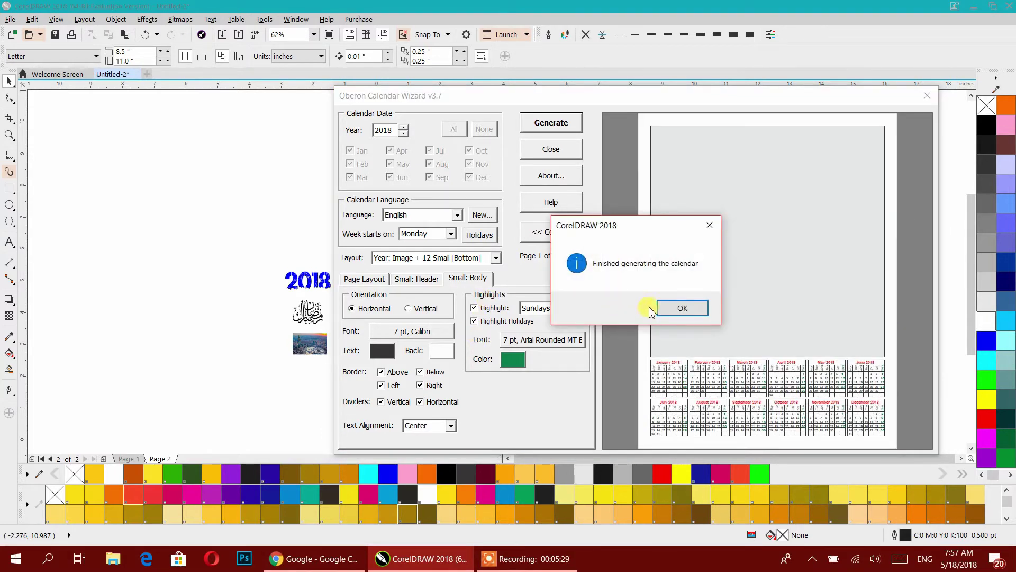
pyautogui.click(676, 308)
pyautogui.click(554, 154)
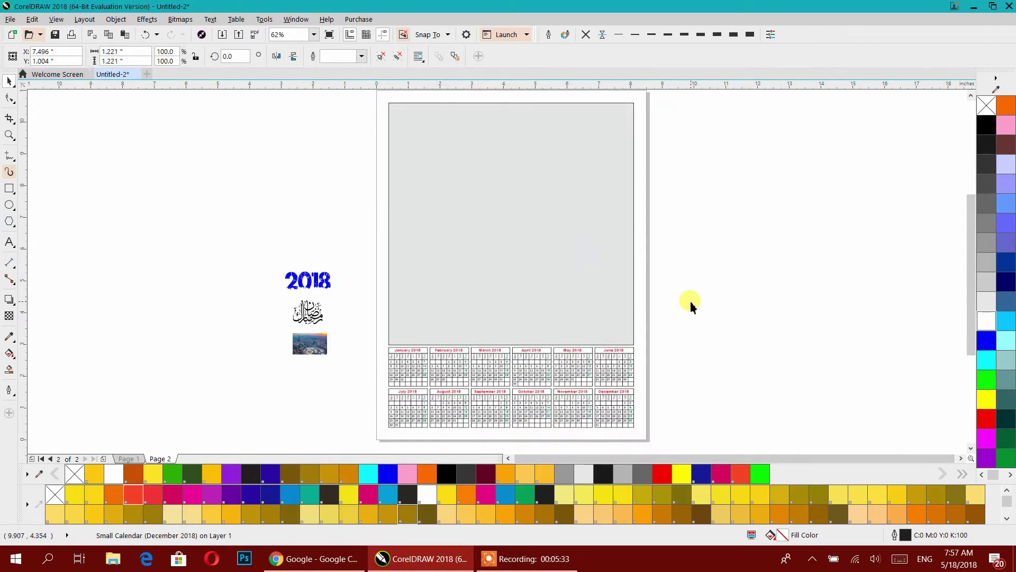
pyautogui.click(691, 301)
# Enlarge the Makkah city photo to about 11.2 × 6.9 in and move it off the page beside the calendar.
pyautogui.scroll(2, 533, 431)
pyautogui.scroll(6, 567, 382)
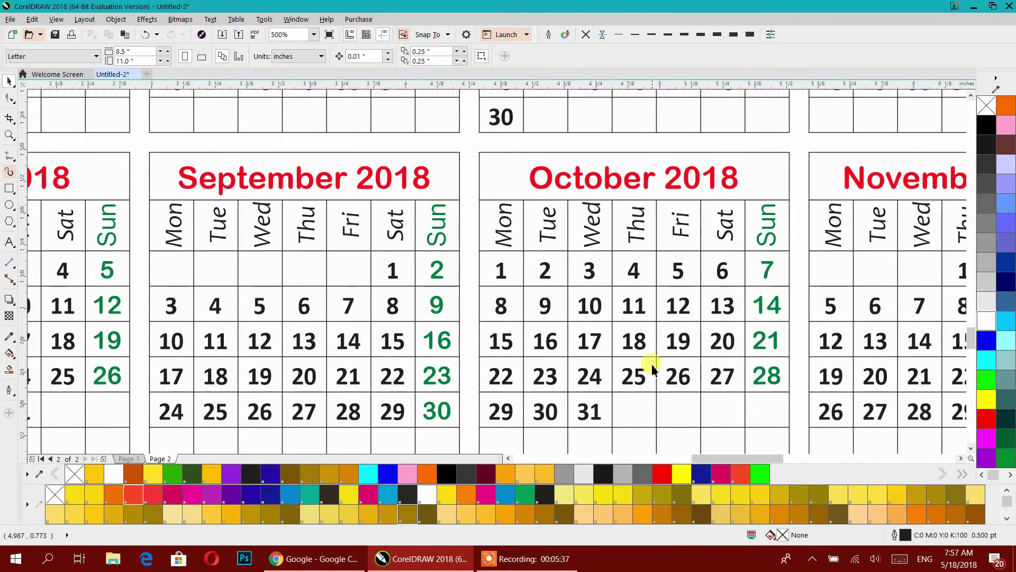
pyautogui.scroll(-4, 649, 364)
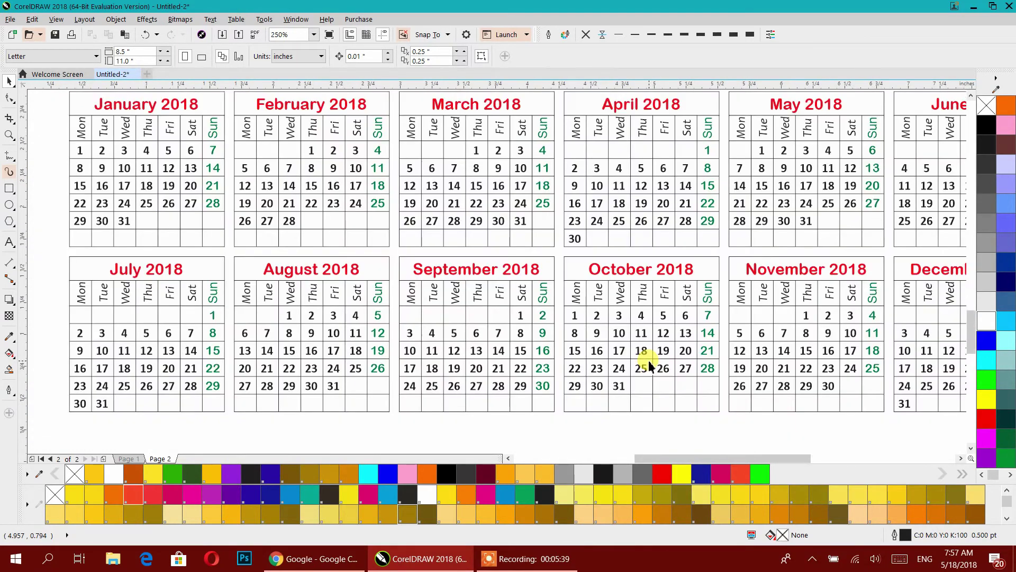
pyautogui.moveTo(640, 287); pyautogui.dragTo(589, 339)
pyautogui.scroll(-2, 609, 321)
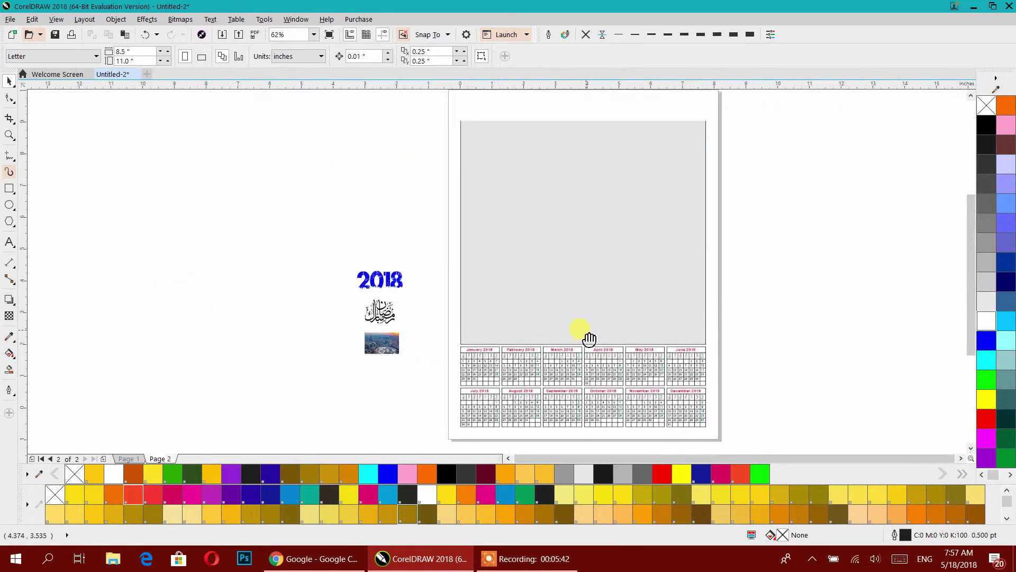
pyautogui.click(376, 349)
pyautogui.moveTo(229, 178); pyautogui.dragTo(562, 373)
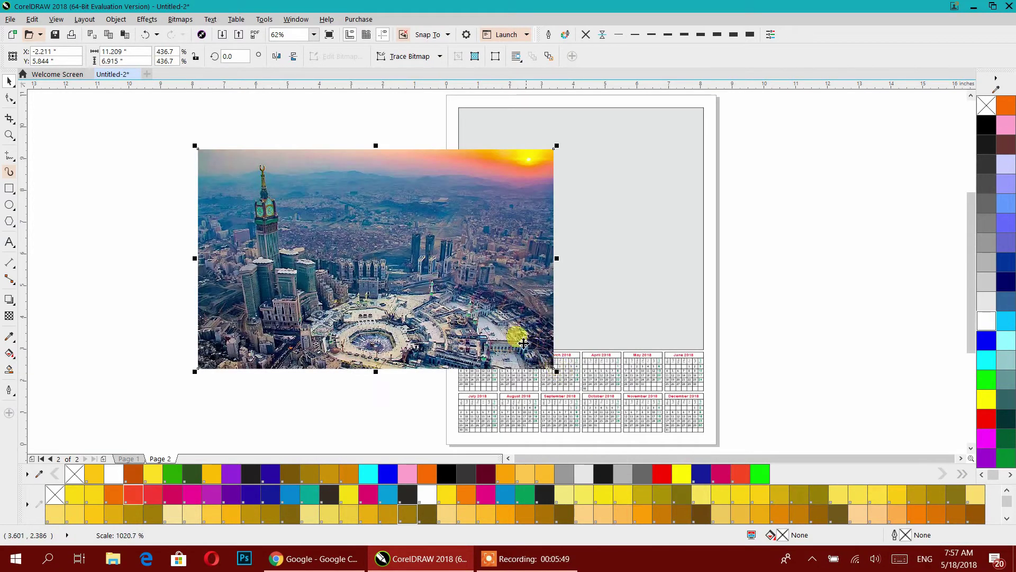
pyautogui.moveTo(466, 321); pyautogui.dragTo(195, 280)
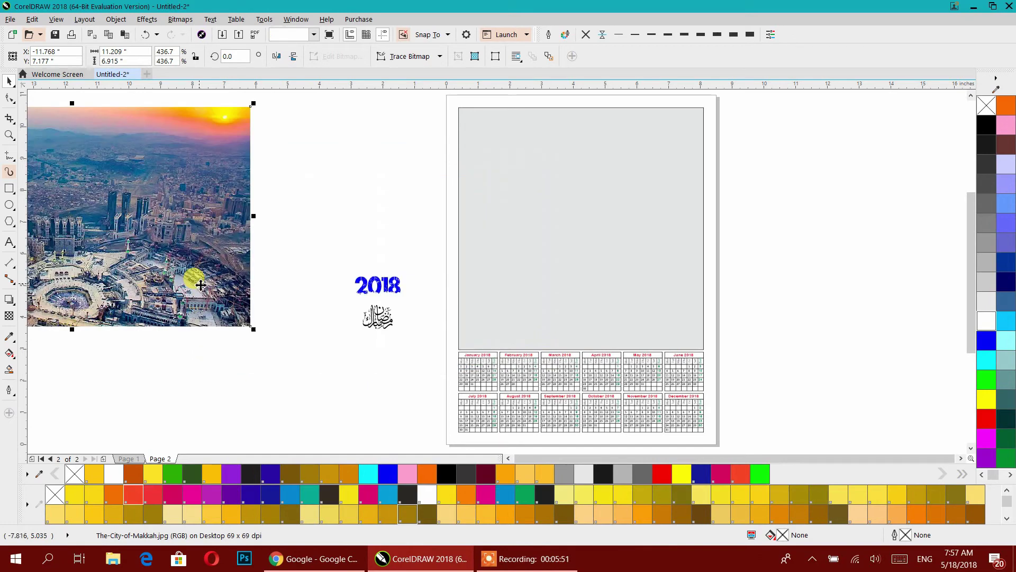
# Place the city photo inside the calendar's grey image frame as a PowerClip.
pyautogui.rightClick(200, 216)
pyautogui.click(252, 223)
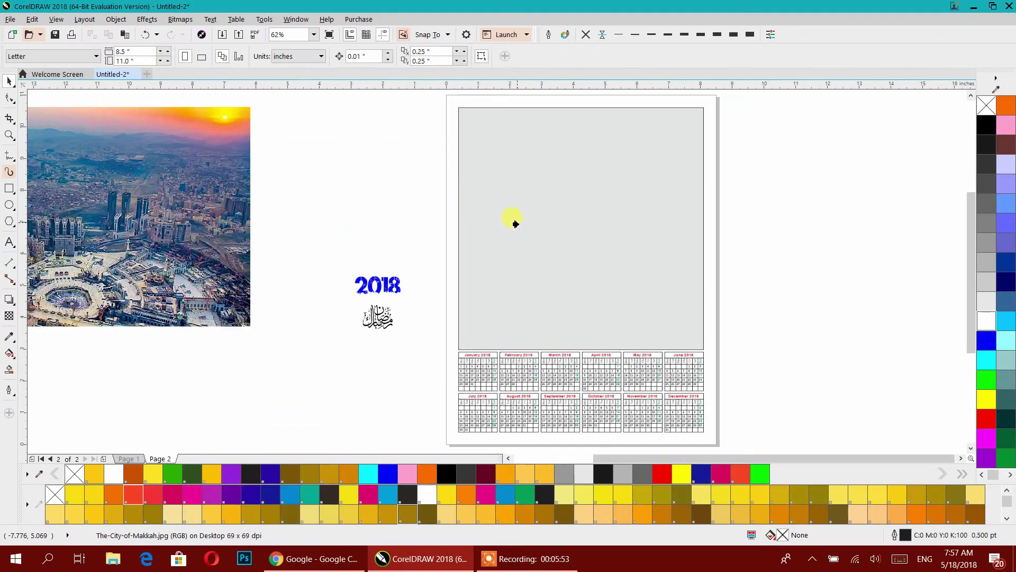
pyautogui.click(513, 220)
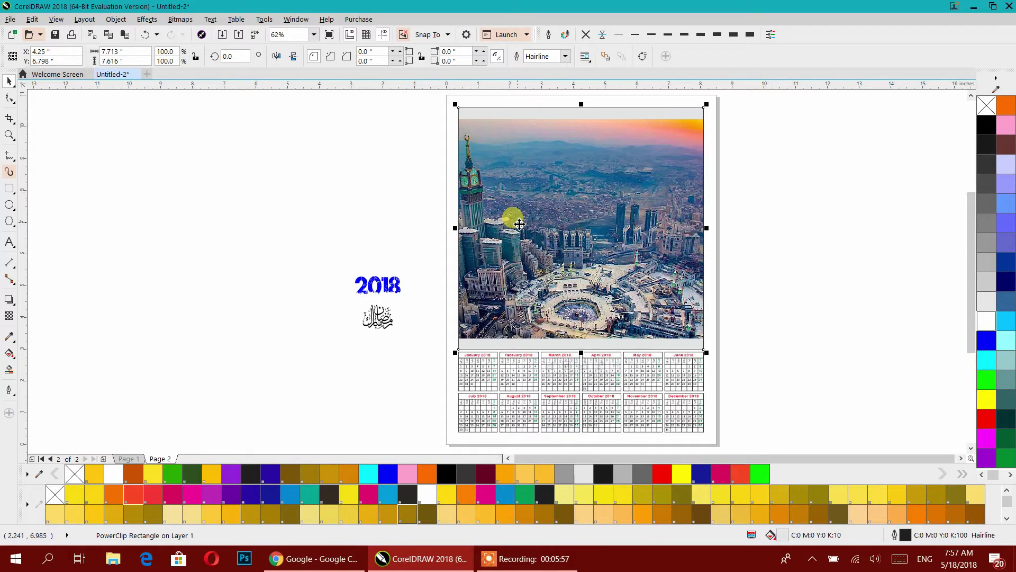
# Open the image frame's PowerClip contents for editing and enlarge the photo to about 12.5 × 7.7 in.
pyautogui.rightClick(518, 213)
pyautogui.click(534, 223)
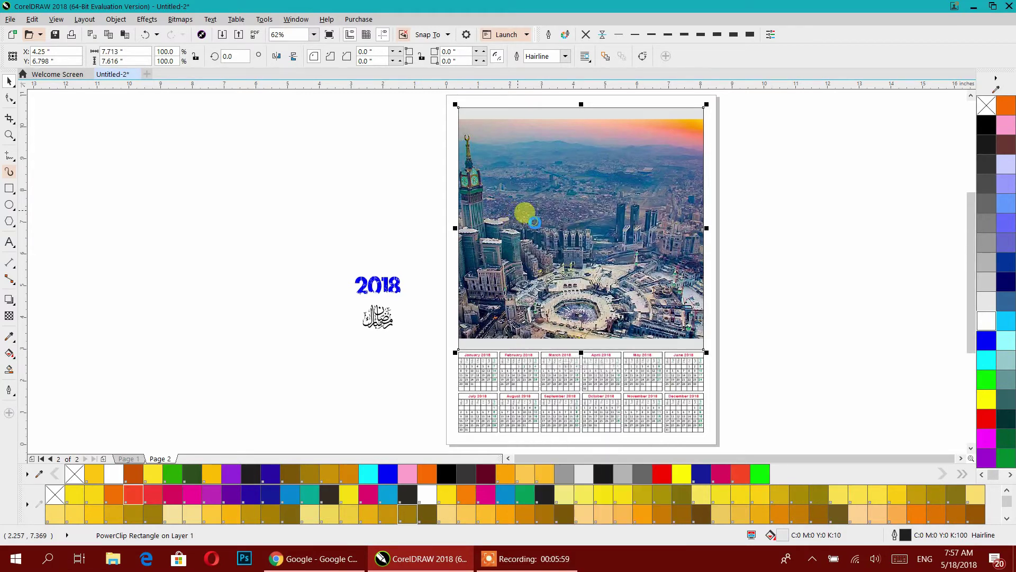
pyautogui.moveTo(546, 209); pyautogui.dragTo(538, 197)
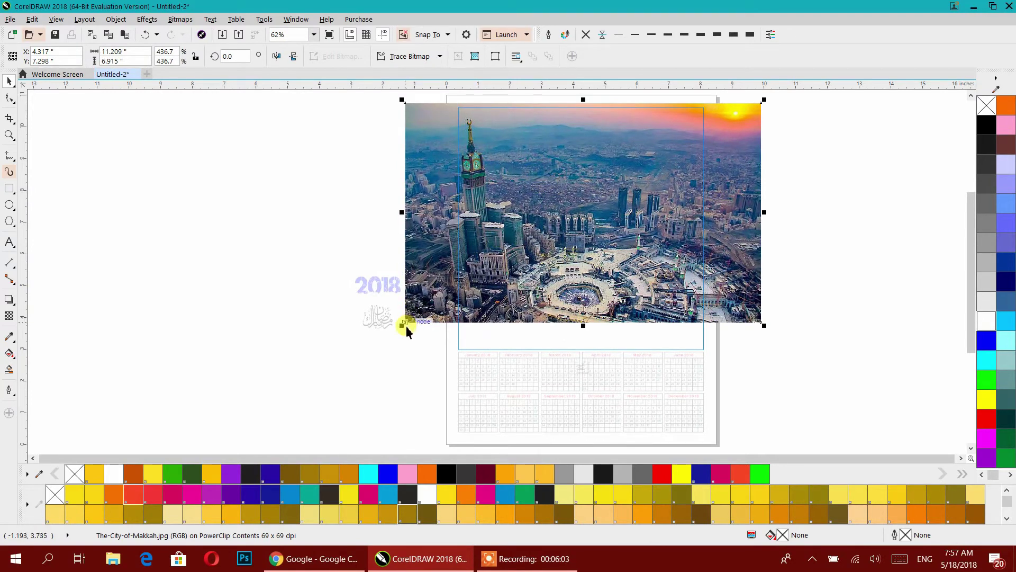
pyautogui.moveTo(405, 327); pyautogui.dragTo(357, 362)
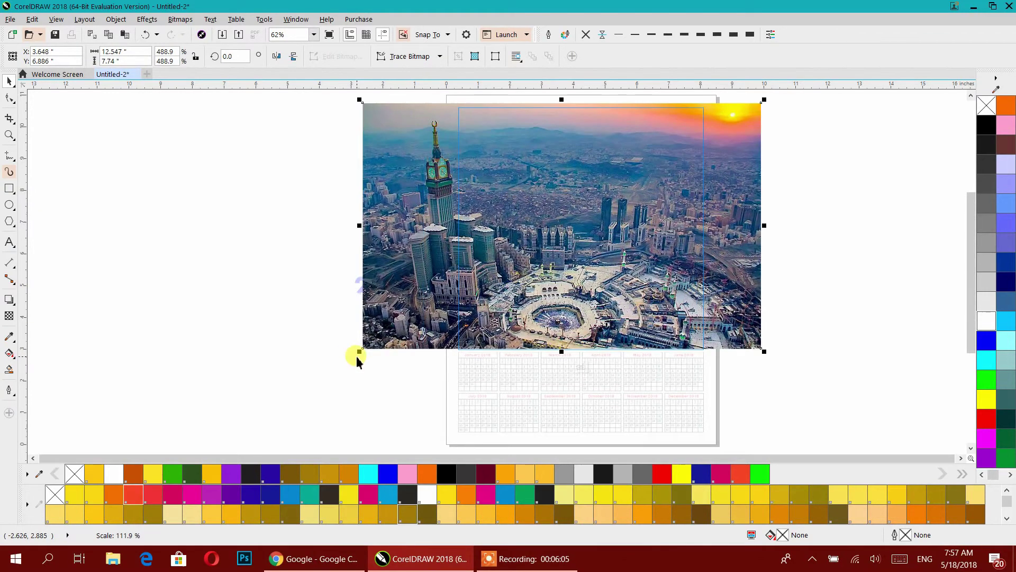
# Reposition the photo to fill the image frame with the clock tower in view, finish the PowerClip edit and remove the frame's outline.
pyautogui.moveTo(540, 284); pyautogui.dragTo(606, 289)
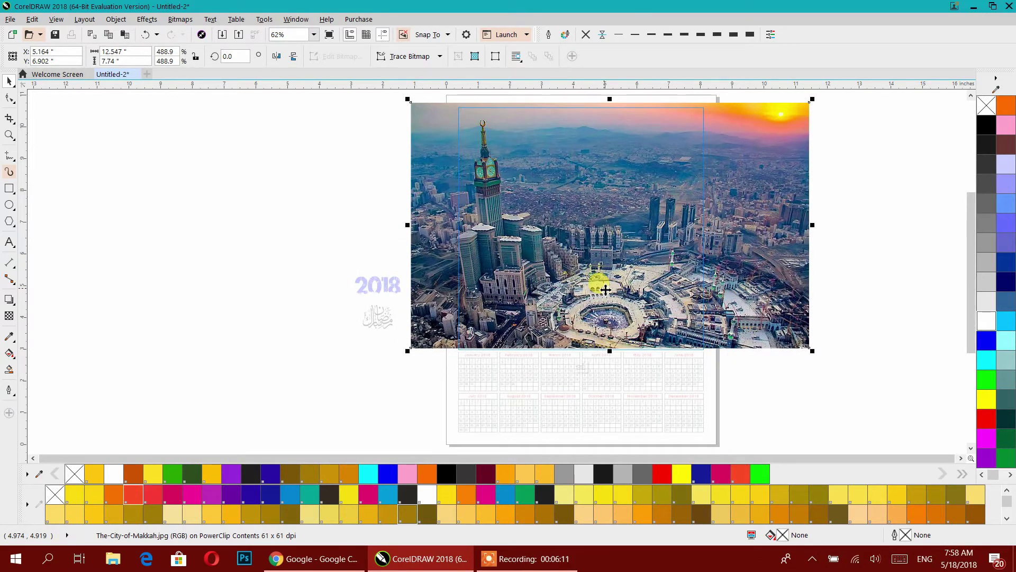
pyautogui.scroll(2, 621, 331)
pyautogui.moveTo(608, 359); pyautogui.dragTo(614, 364)
pyautogui.scroll(-4, 603, 324)
pyautogui.scroll(2, 599, 297)
pyautogui.scroll(-1, 599, 297)
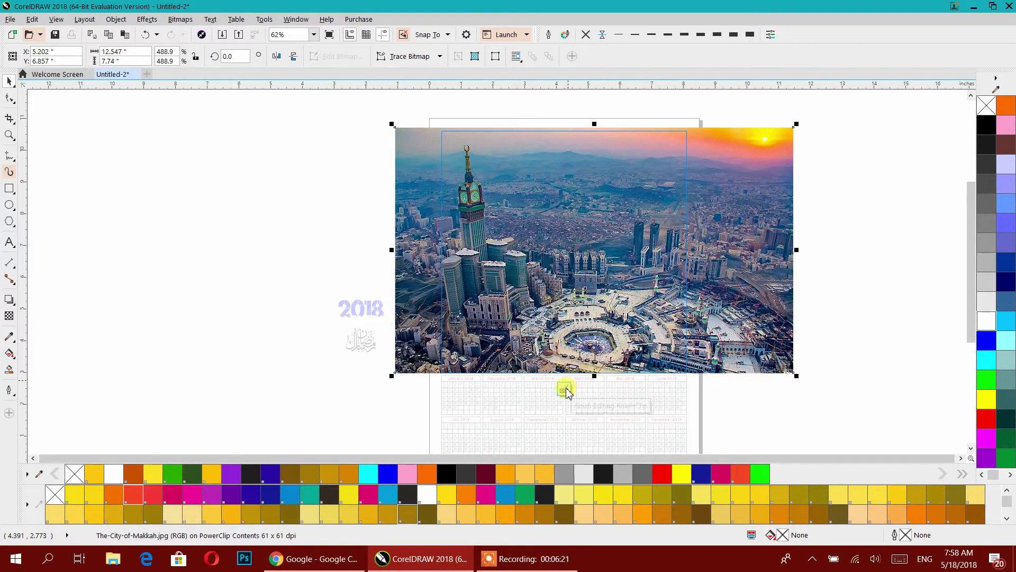
pyautogui.click(565, 390)
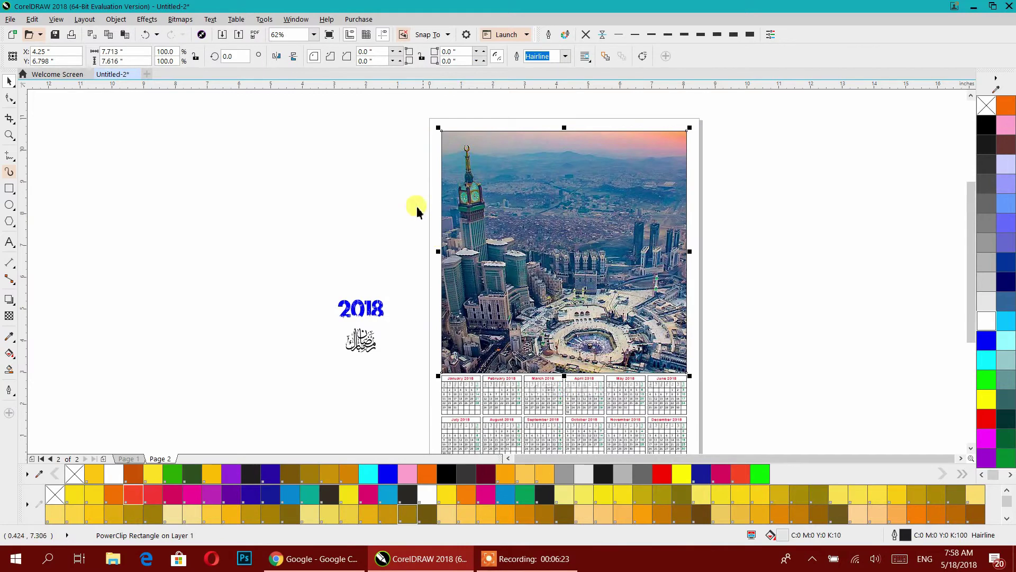
pyautogui.click(586, 35)
# Clear the Script and Arabic font filters and set the font of the 2018 text to Urban Jungle.
pyautogui.click(360, 308)
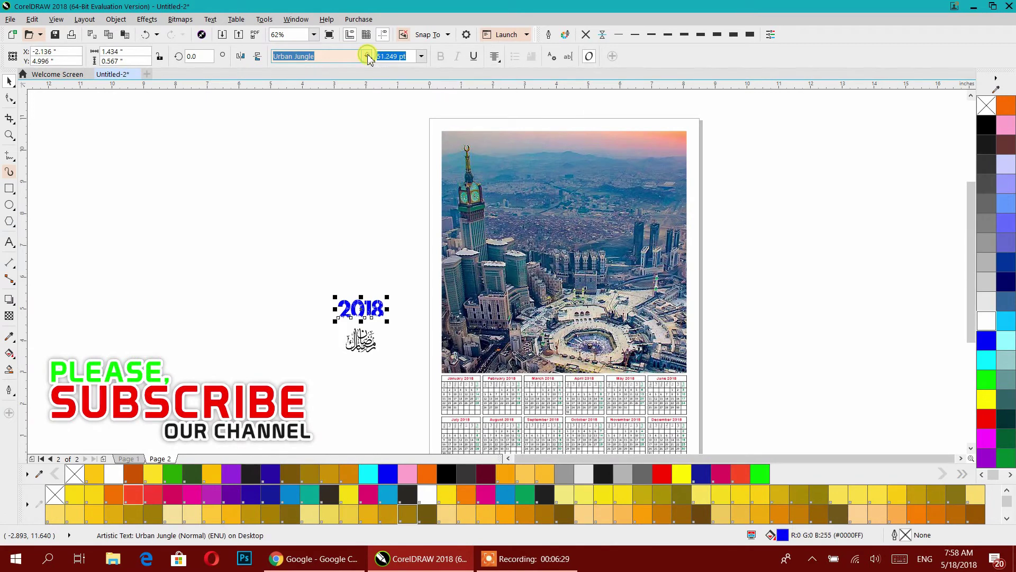
pyautogui.click(367, 56)
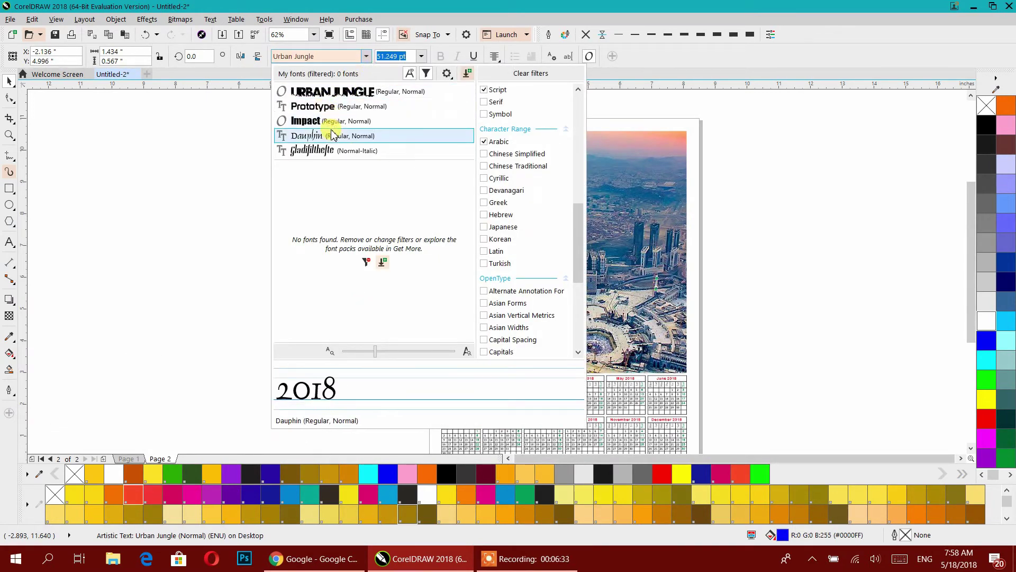
pyautogui.click(485, 90)
pyautogui.click(483, 141)
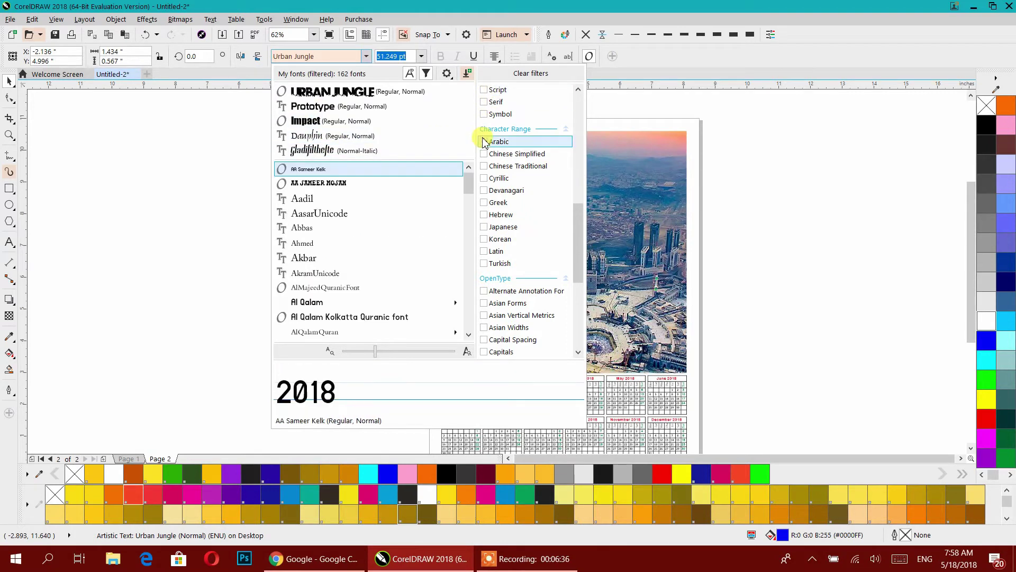
pyautogui.click(427, 74)
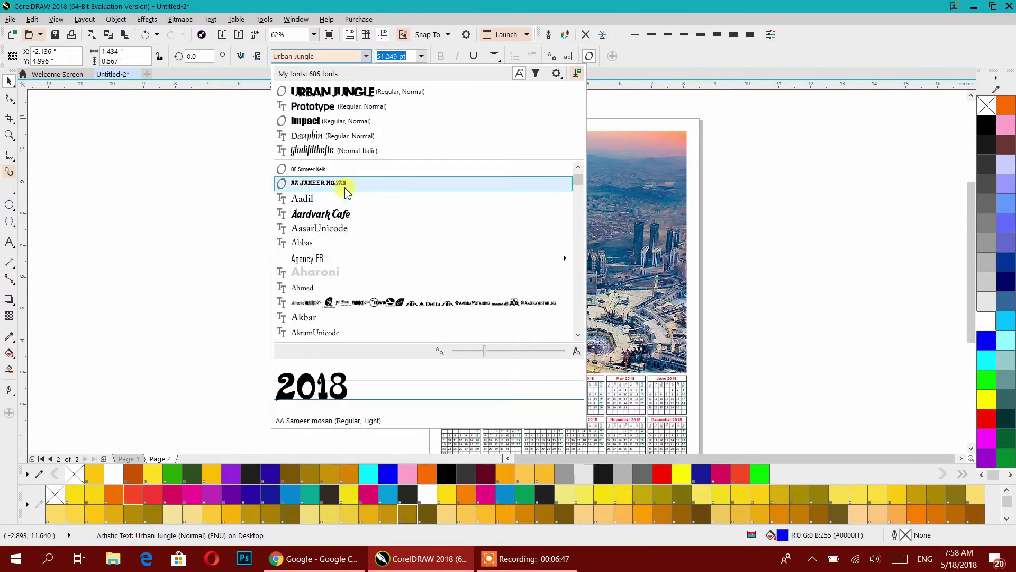
pyautogui.click(327, 93)
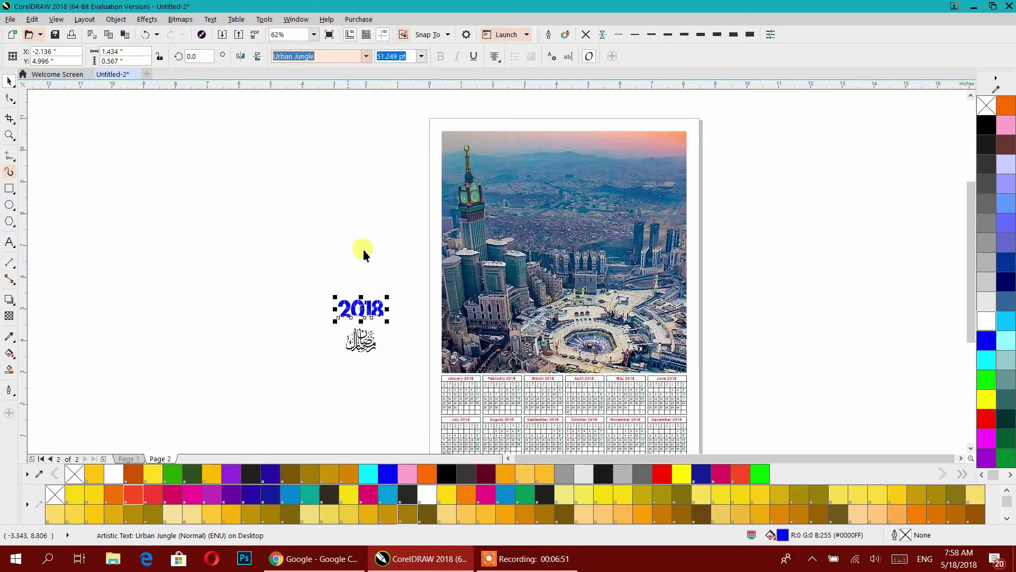
# Enlarge the 2018 text to about 2.06 in wide in the photo's upper-left corner, enlarge the Arabic calligraphy in its upper-right corner, and select both.
pyautogui.moveTo(388, 298); pyautogui.dragTo(408, 268)
pyautogui.moveTo(380, 304); pyautogui.dragTo(513, 130)
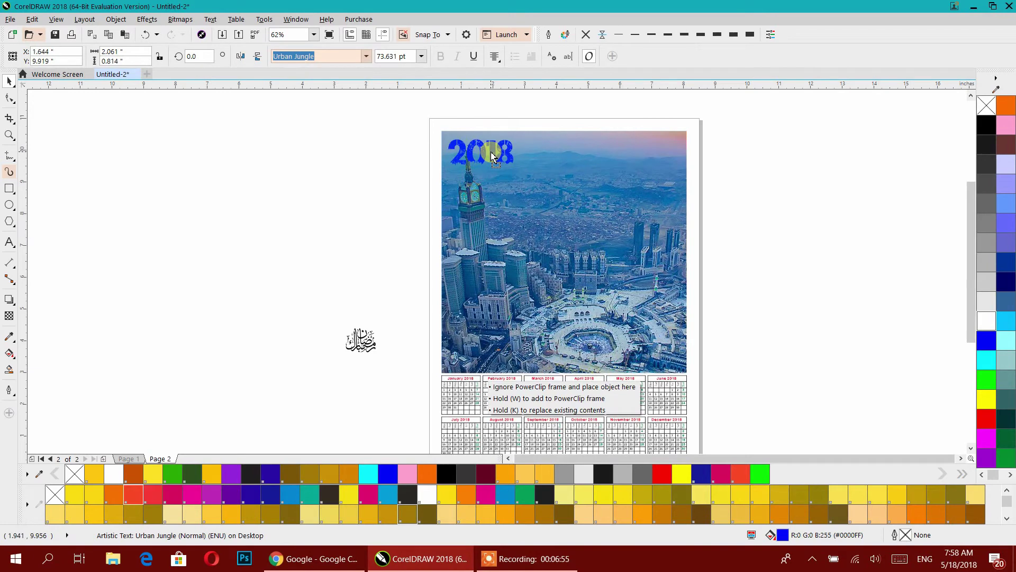
pyautogui.click(363, 340)
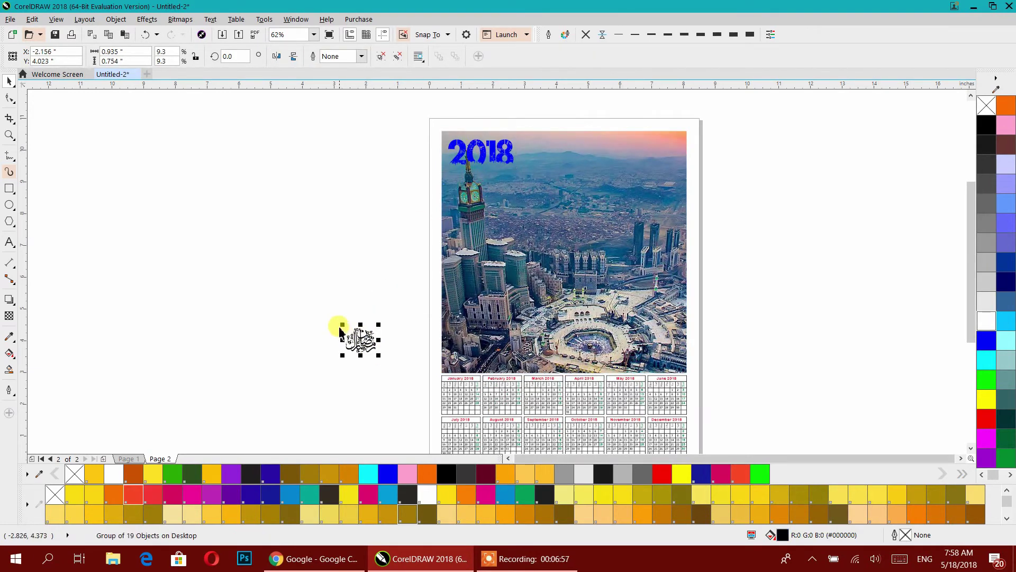
pyautogui.moveTo(342, 321); pyautogui.dragTo(644, 159)
pyautogui.moveTo(345, 112); pyautogui.dragTo(724, 225)
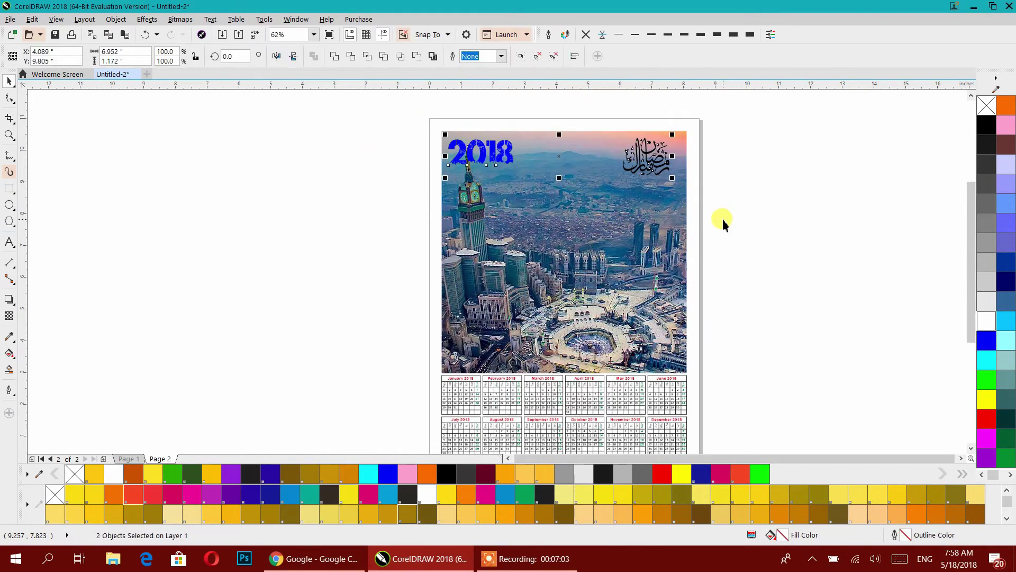
# Nudge the 2018 text and the Arabic calligraphy slightly down and fill both with white.
pyautogui.press('Down')
pyautogui.click(724, 224)
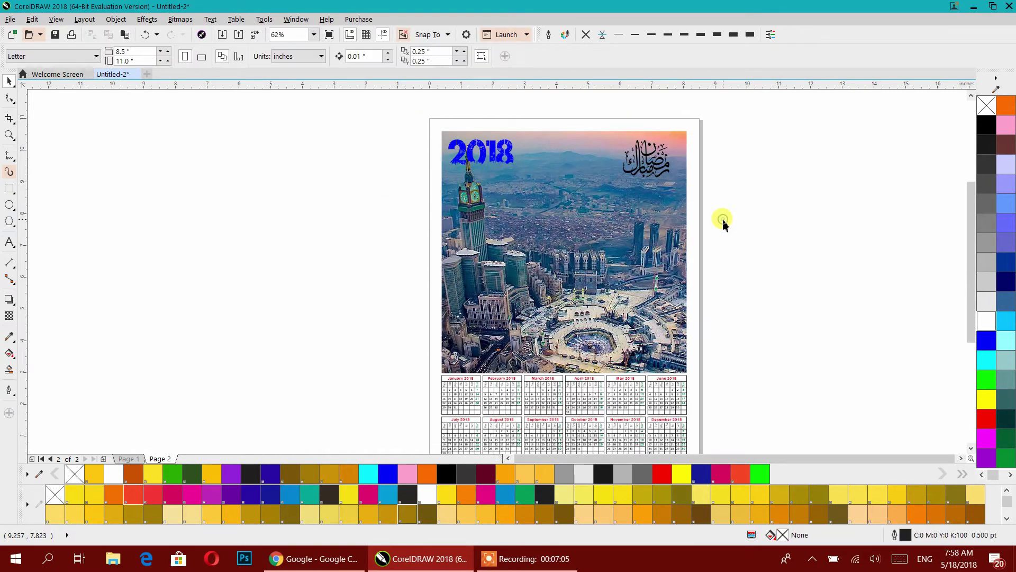
pyautogui.moveTo(735, 223); pyautogui.dragTo(427, 132)
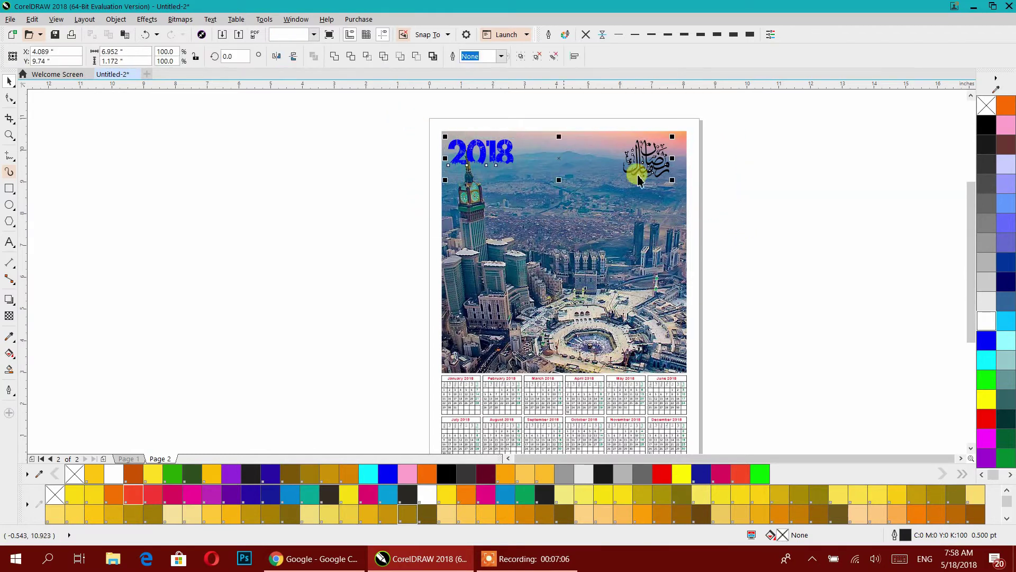
pyautogui.click(987, 321)
pyautogui.click(790, 195)
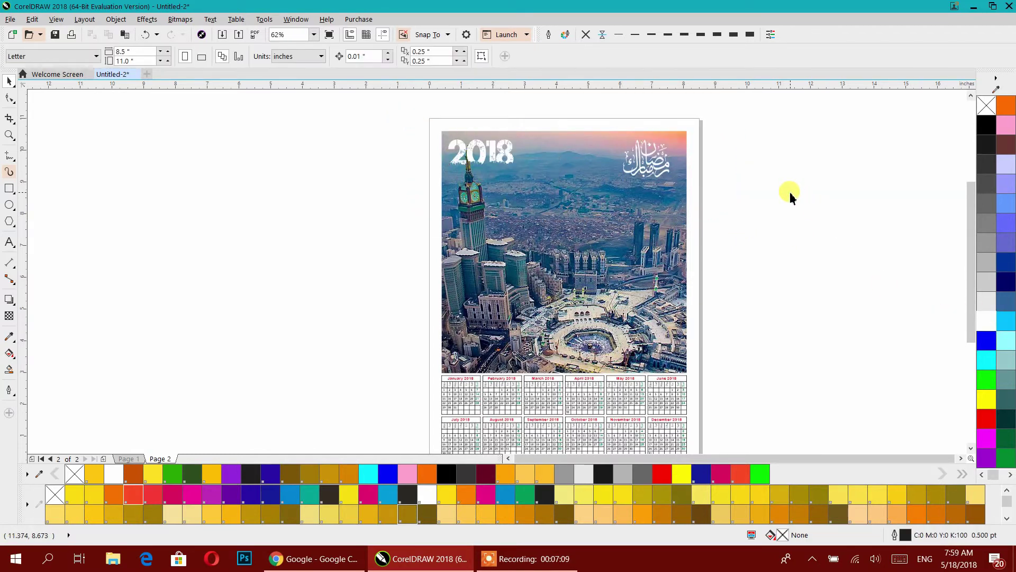
pyautogui.moveTo(751, 189); pyautogui.dragTo(742, 209)
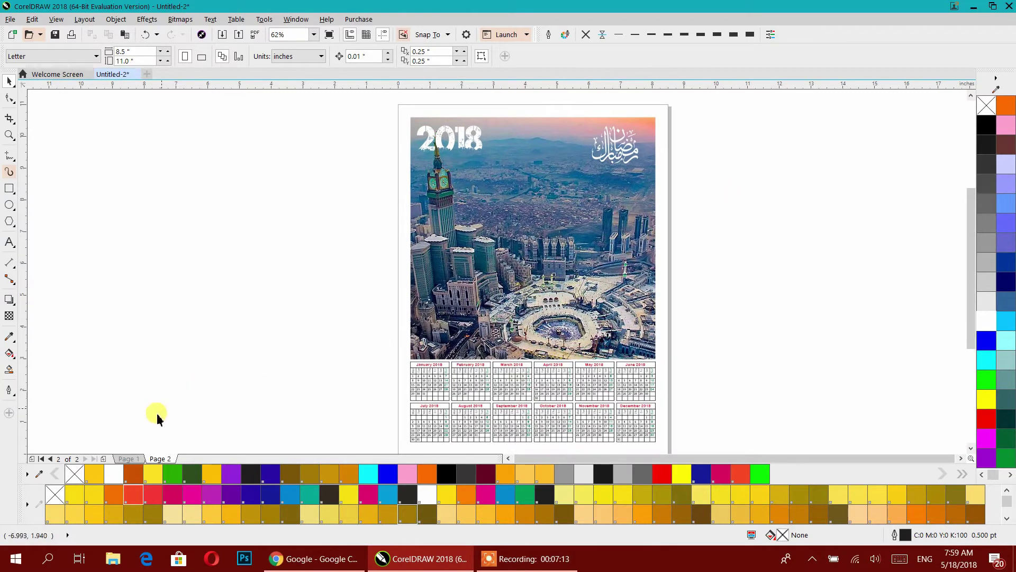
pyautogui.click(130, 459)
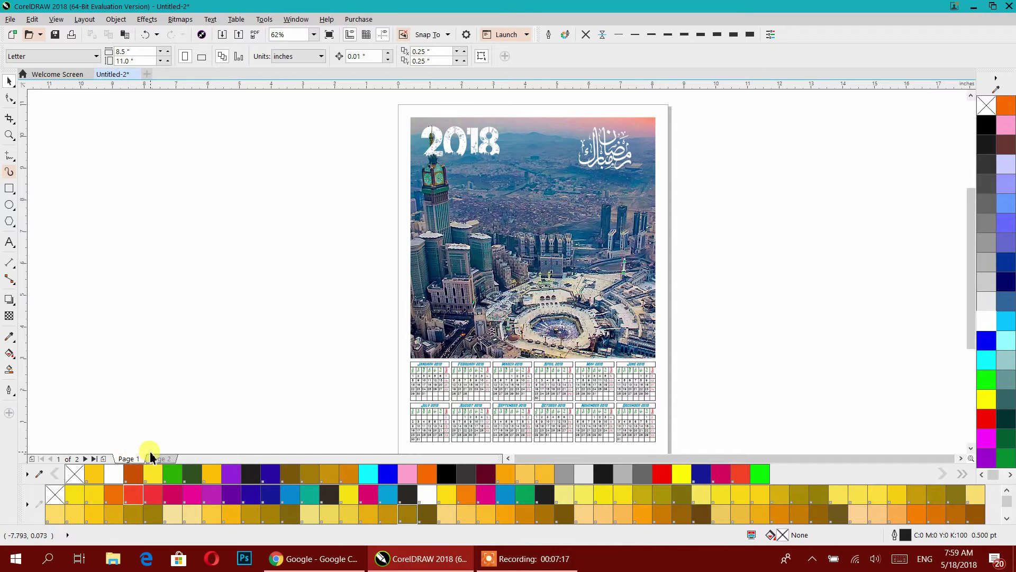
pyautogui.click(162, 458)
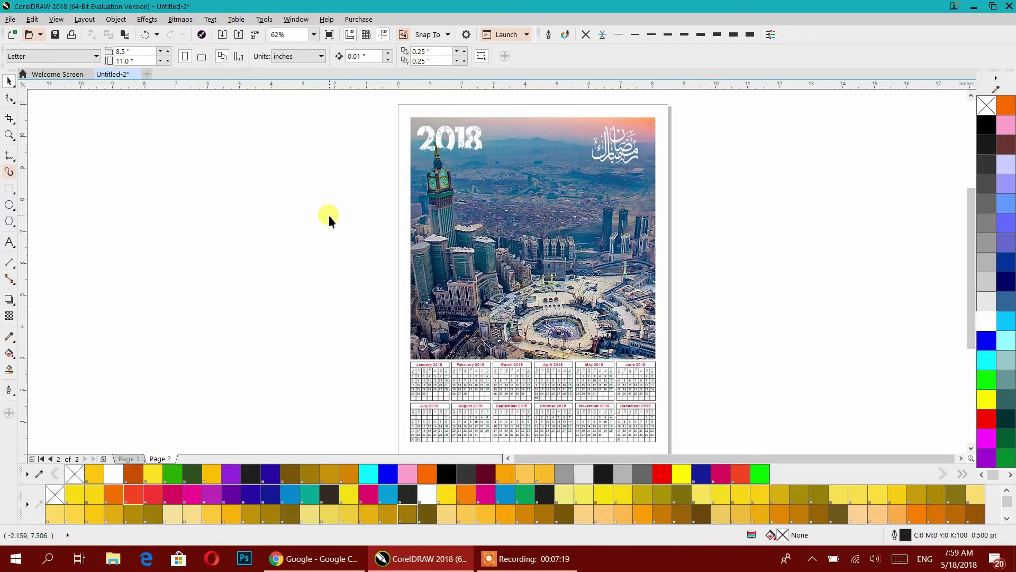
pyautogui.moveTo(628, 174); pyautogui.dragTo(617, 171)
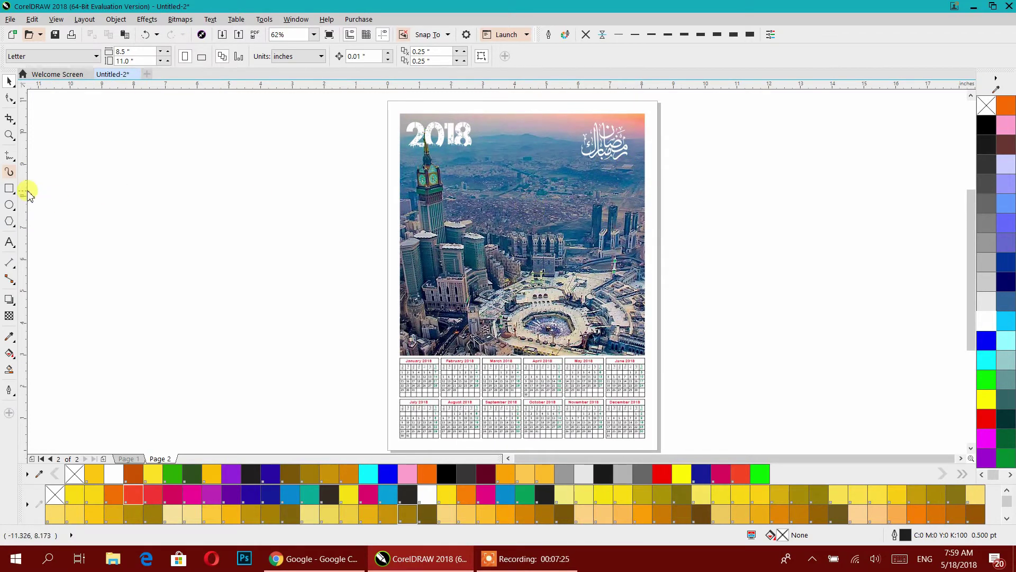
# Draw a rectangle about 7.78 × 1.68 in beside the page and convert it to curves.
pyautogui.click(10, 188)
pyautogui.moveTo(141, 259); pyautogui.dragTo(392, 314)
pyautogui.click(9, 81)
pyautogui.click(15, 99)
pyautogui.click(10, 86)
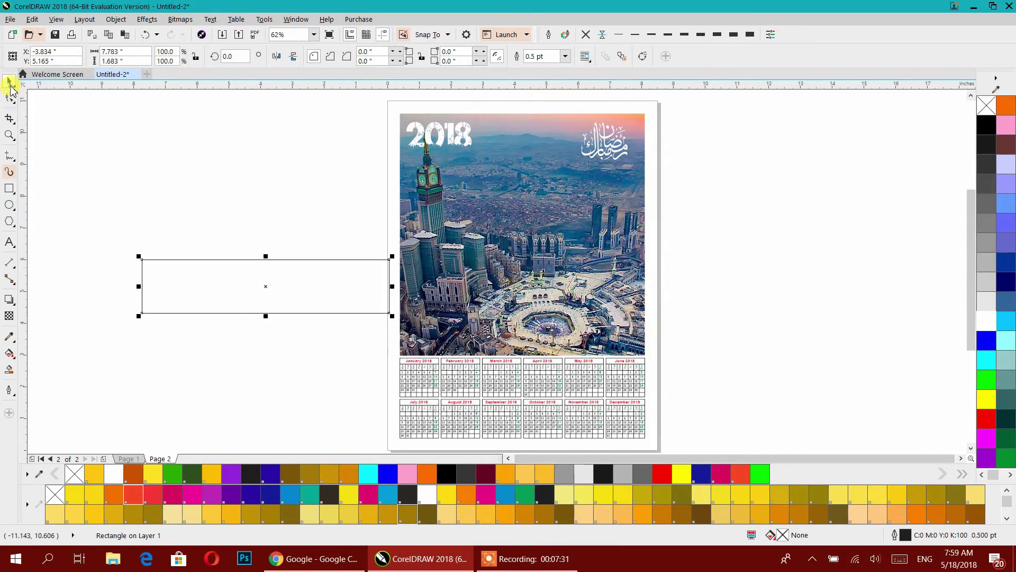
pyautogui.click(192, 284)
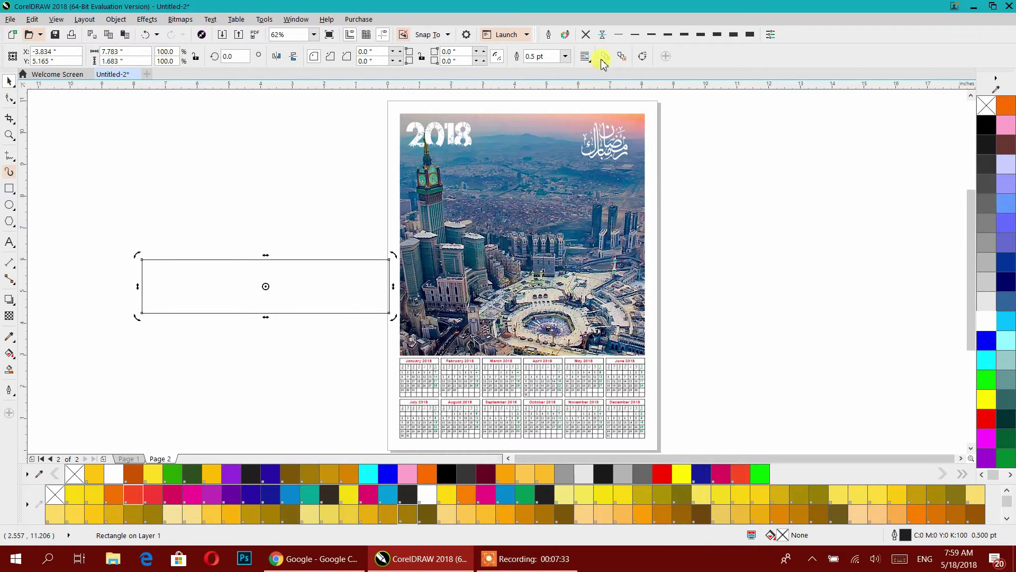
pyautogui.click(641, 56)
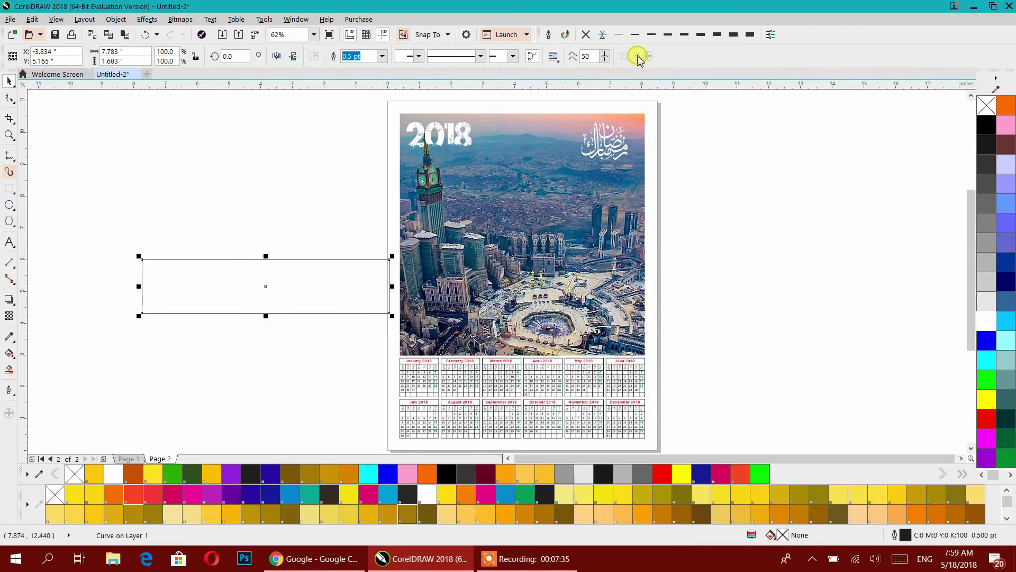
# Delete the upper-left node of the converted rectangle with the Shape tool.
pyautogui.click(9, 101)
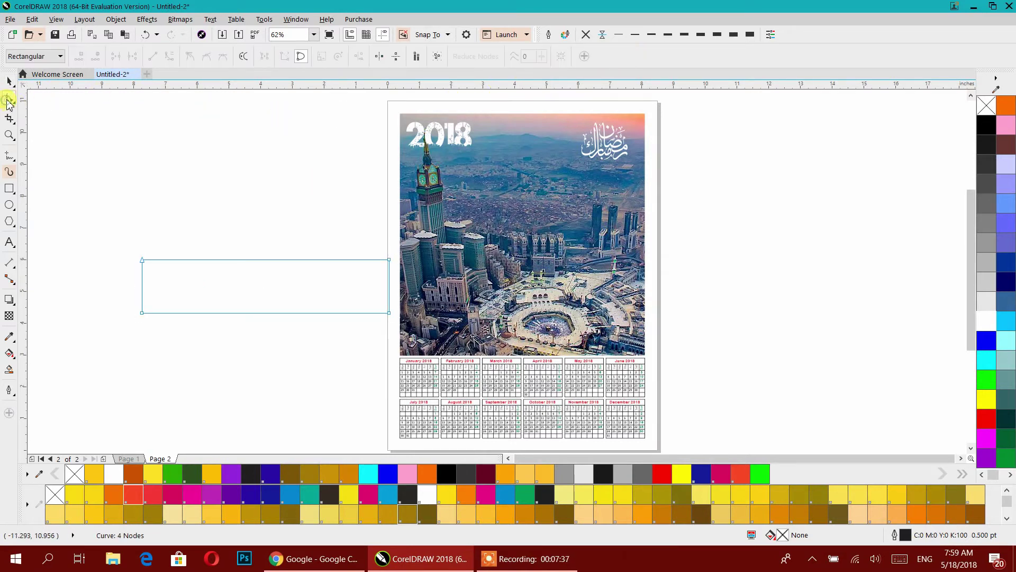
pyautogui.click(141, 259)
pyautogui.rightClick(141, 259)
pyautogui.click(153, 280)
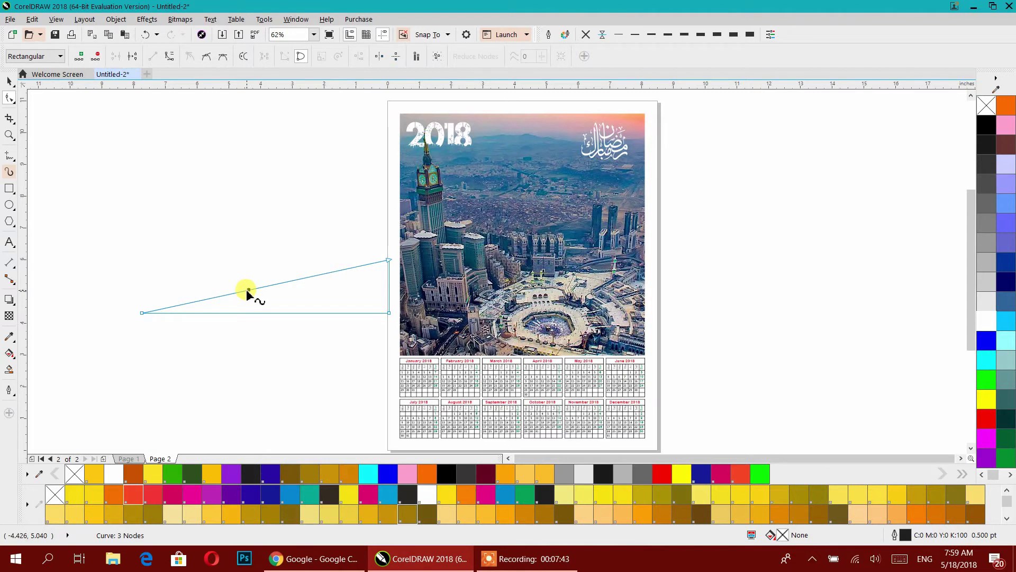
# Convert the sloping edge to a curve, bend it and raise its left end with an added node, undoing the last node change.
pyautogui.click(168, 56)
pyautogui.moveTo(305, 280); pyautogui.dragTo(283, 235)
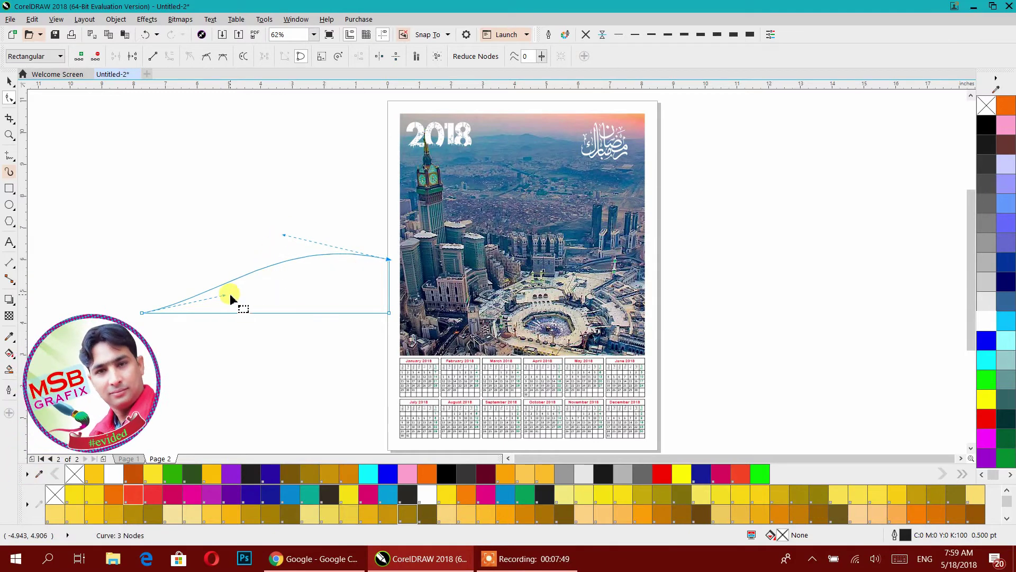
pyautogui.moveTo(224, 297); pyautogui.dragTo(253, 309)
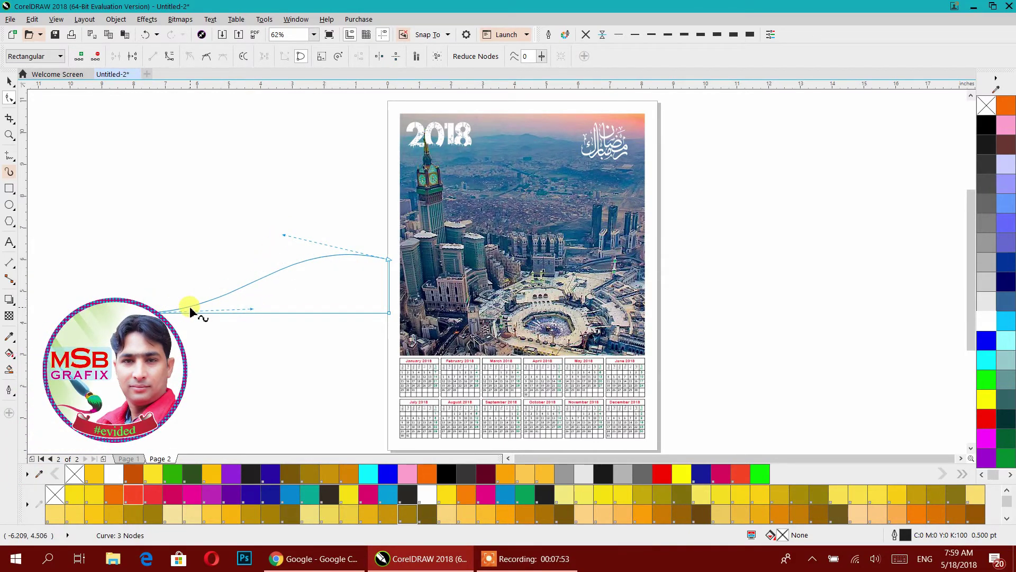
pyautogui.moveTo(161, 312); pyautogui.dragTo(145, 284)
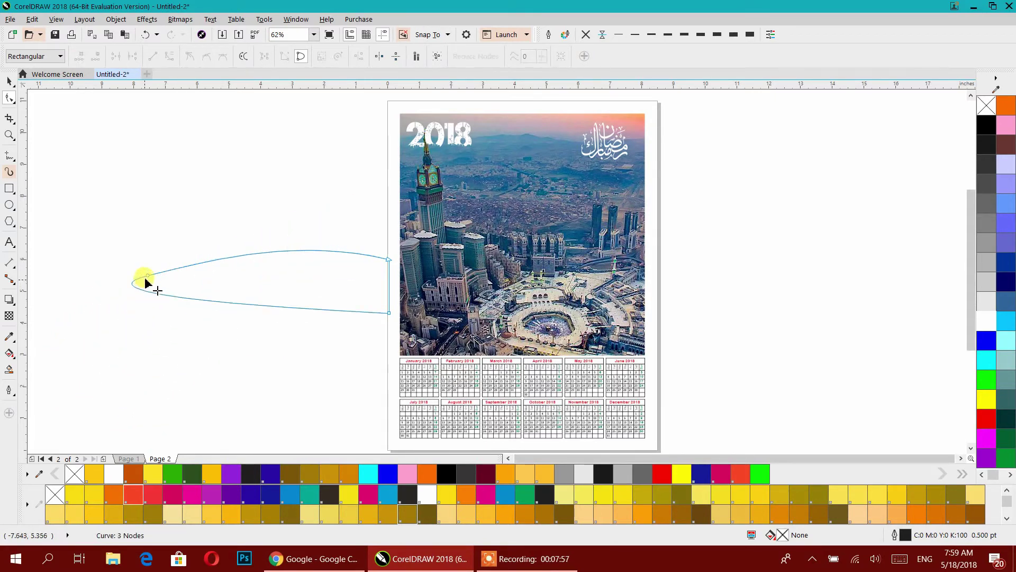
pyautogui.click(145, 34)
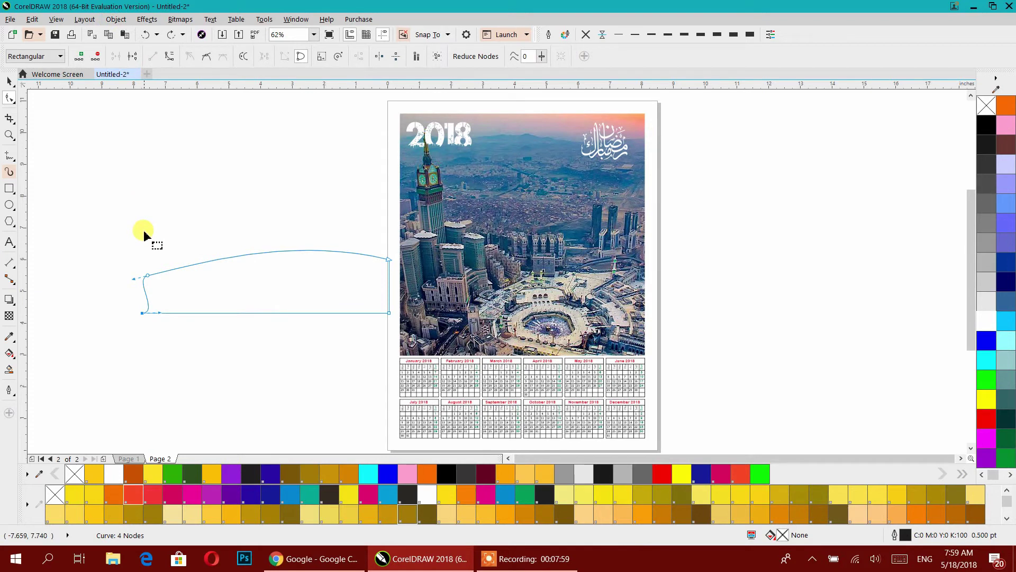
# Straighten the shape's short left edge and bend its top edge into a wave dipping on the left and rising on the right.
pyautogui.moveTo(118, 242); pyautogui.dragTo(169, 345)
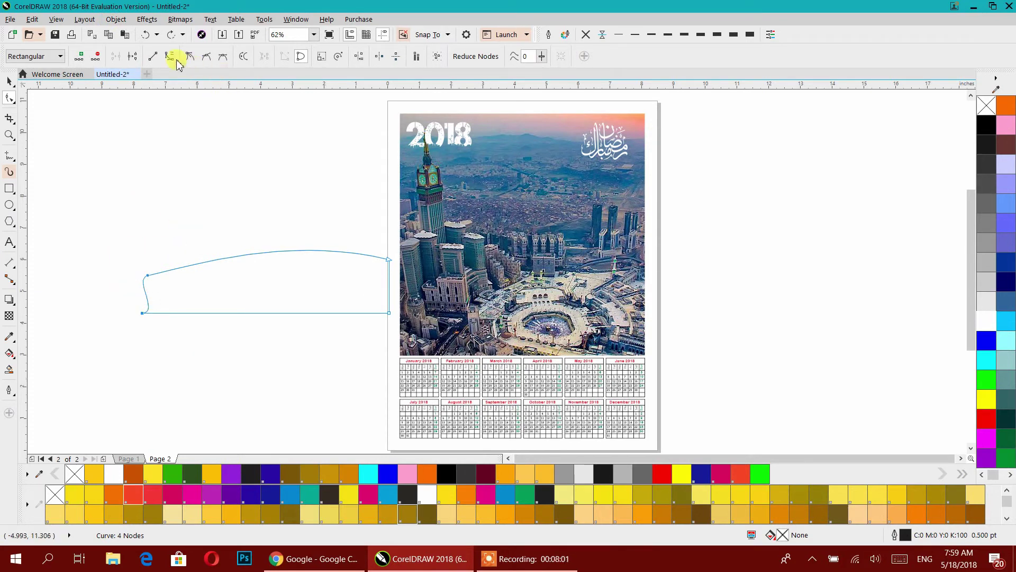
pyautogui.click(151, 56)
pyautogui.moveTo(145, 255); pyautogui.dragTo(392, 301)
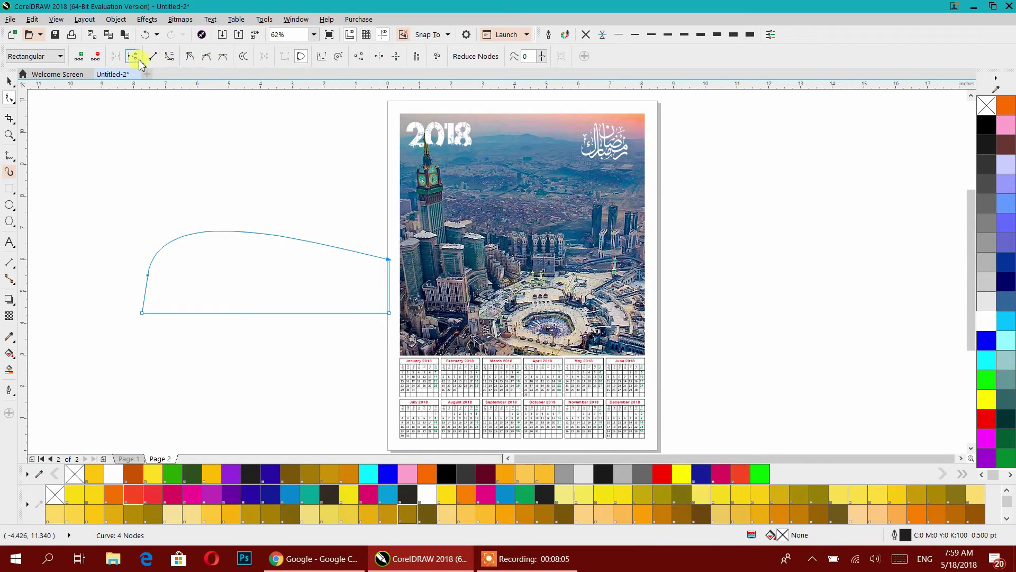
pyautogui.click(167, 58)
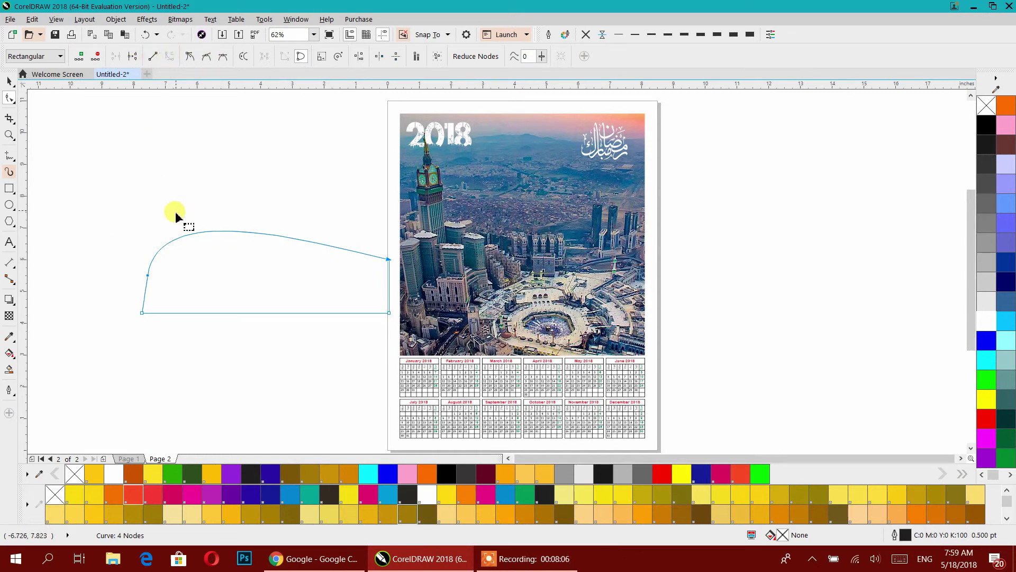
pyautogui.click(148, 274)
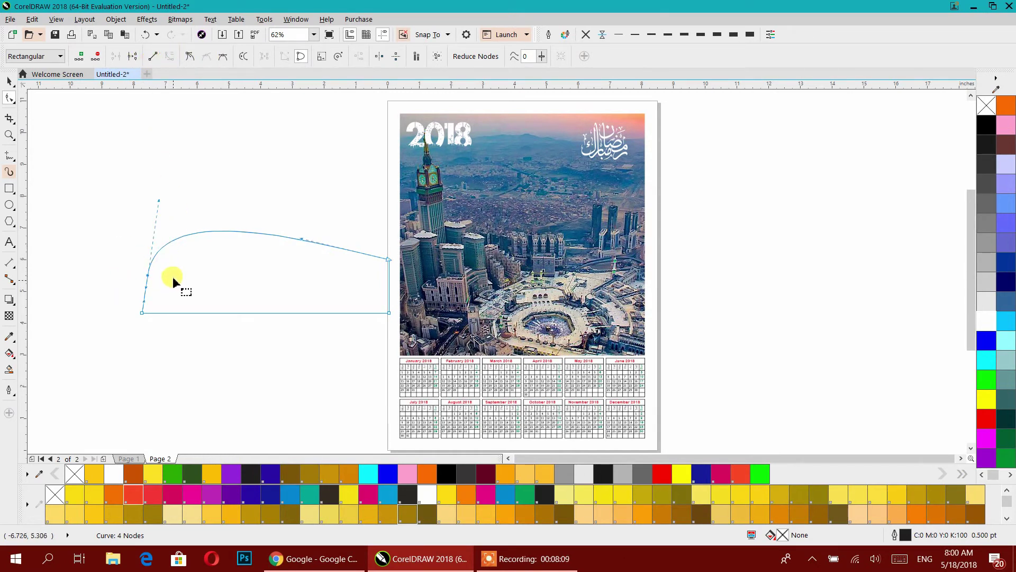
pyautogui.moveTo(162, 202); pyautogui.dragTo(283, 338)
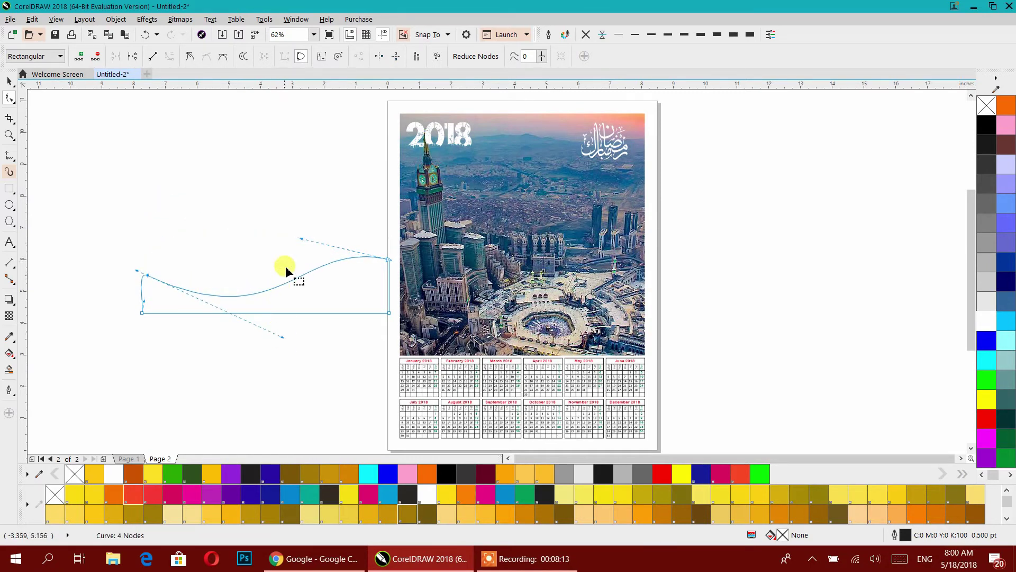
pyautogui.moveTo(302, 241); pyautogui.dragTo(256, 224)
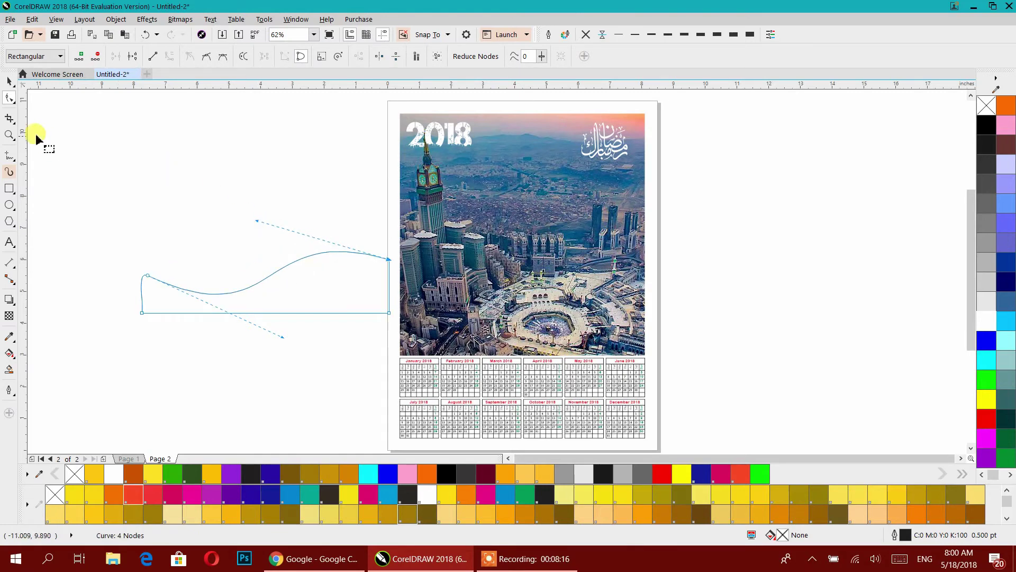
# Enlarge the wave shape to about 10.4 × 2.06 in beside the page and place a slightly offset copy over it.
pyautogui.click(9, 82)
pyautogui.moveTo(192, 302)
pyautogui.mouseDown()
pyautogui.moveTo(454, 336)
pyautogui.moveTo(211, 301)
pyautogui.mouseUp()
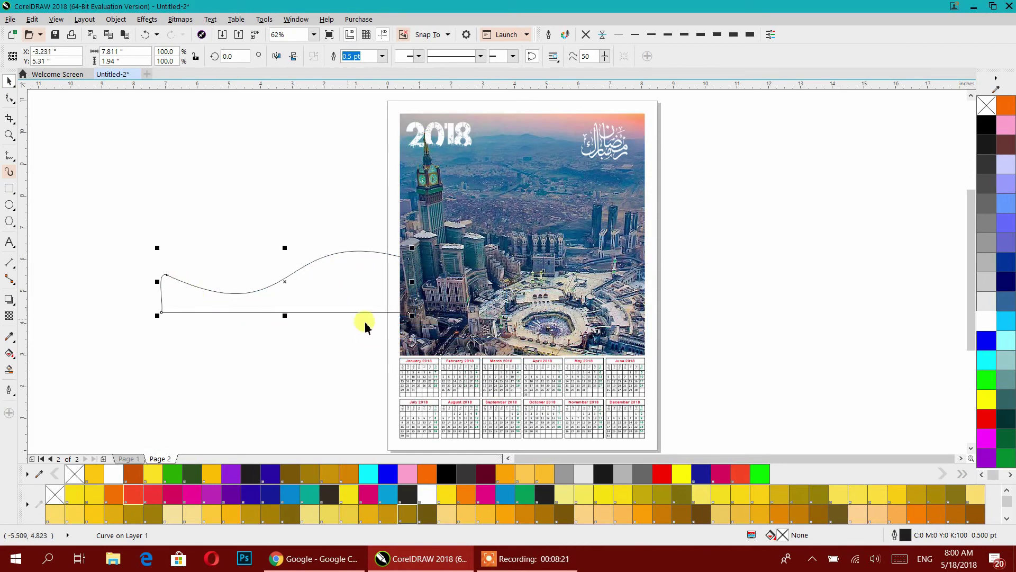
pyautogui.moveTo(298, 296); pyautogui.dragTo(184, 280)
pyautogui.moveTo(299, 300); pyautogui.dragTo(313, 303)
pyautogui.moveTo(313, 267); pyautogui.dragTo(297, 297)
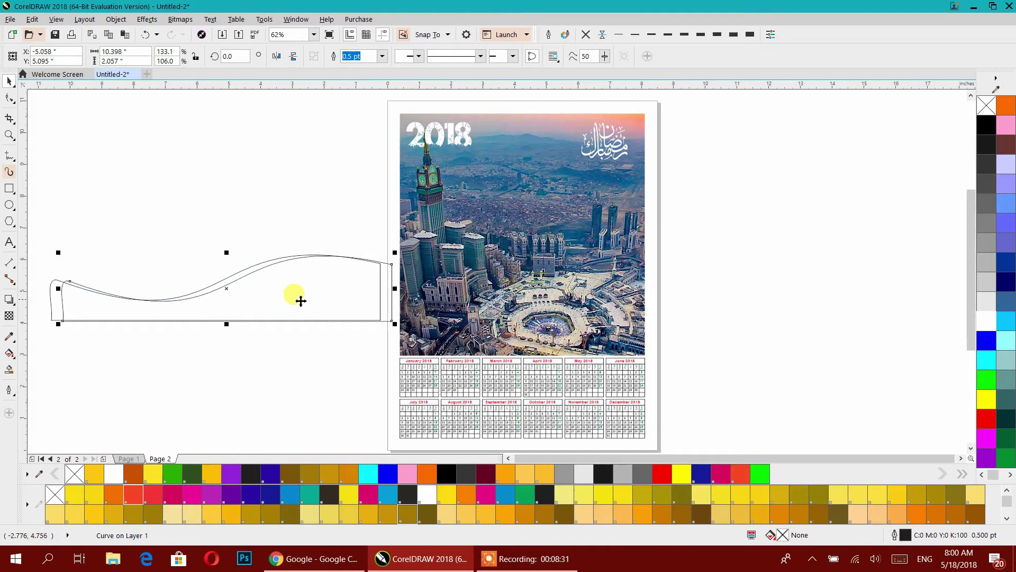
# Smart Fill the two slivers between the overlapping wave edges with purple (#901AD9) and a 0.5 pt black outline.
pyautogui.moveTo(172, 195); pyautogui.dragTo(329, 203)
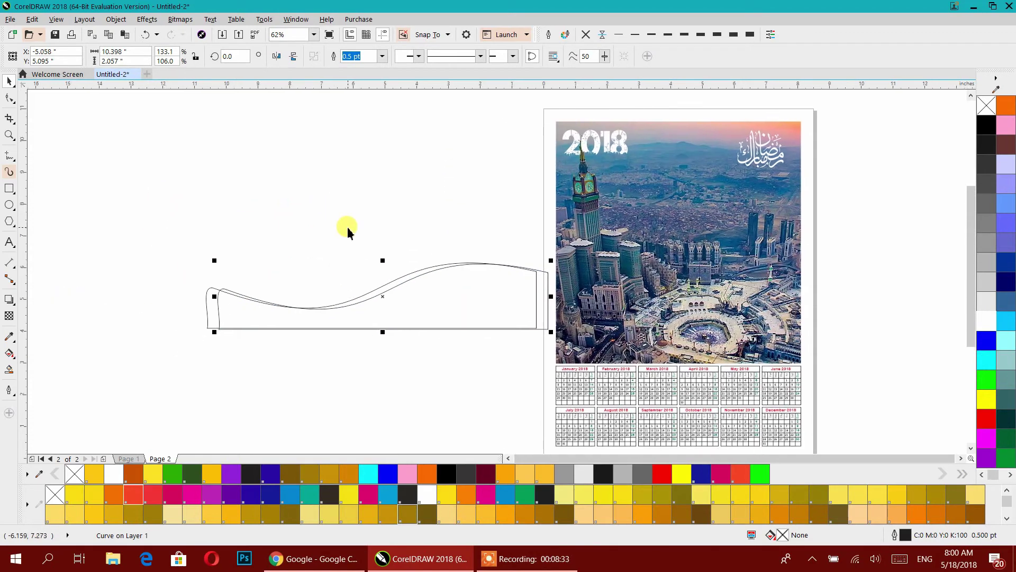
pyautogui.click(348, 228)
pyautogui.scroll(2, 360, 315)
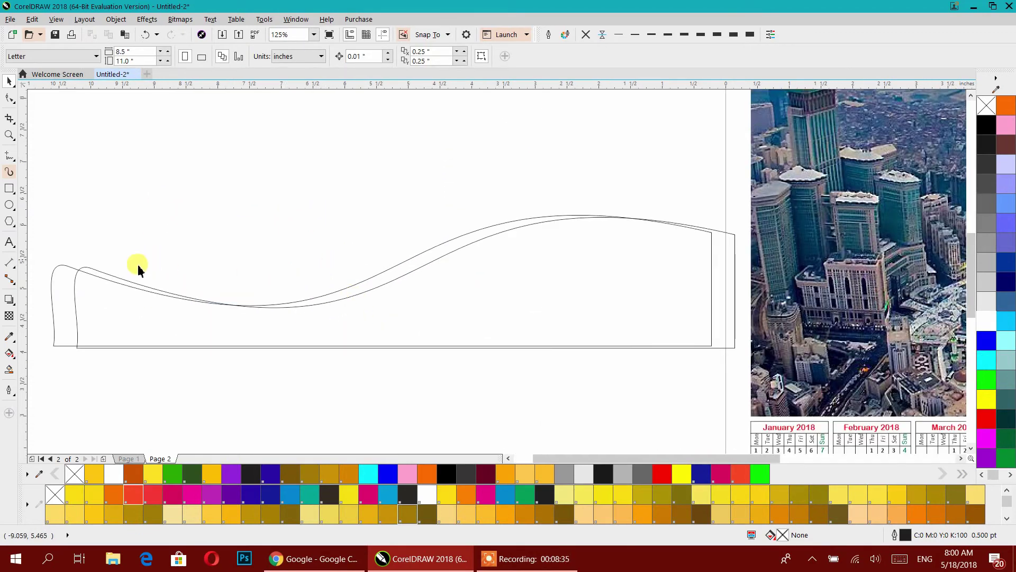
pyautogui.click(8, 369)
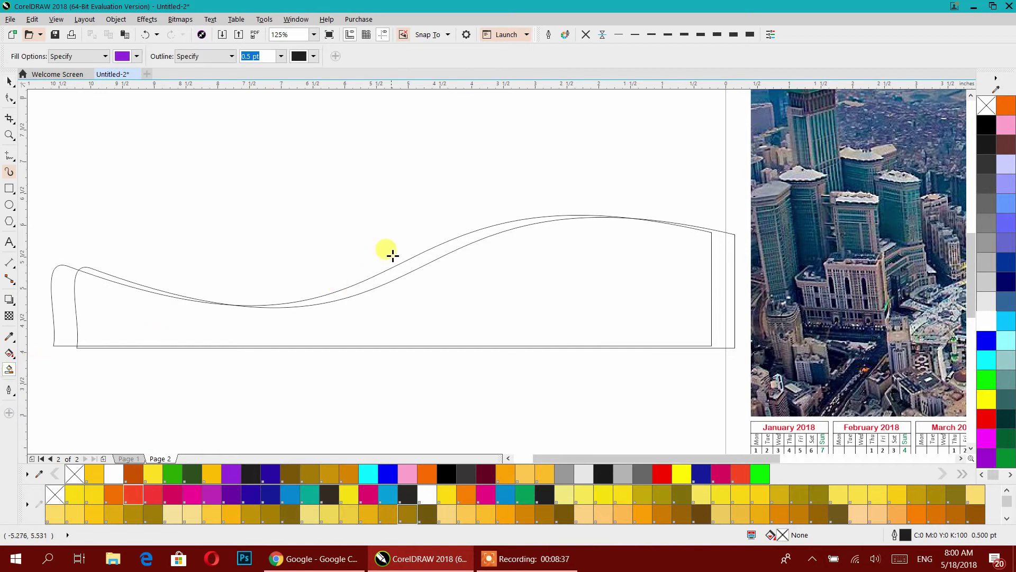
pyautogui.click(395, 273)
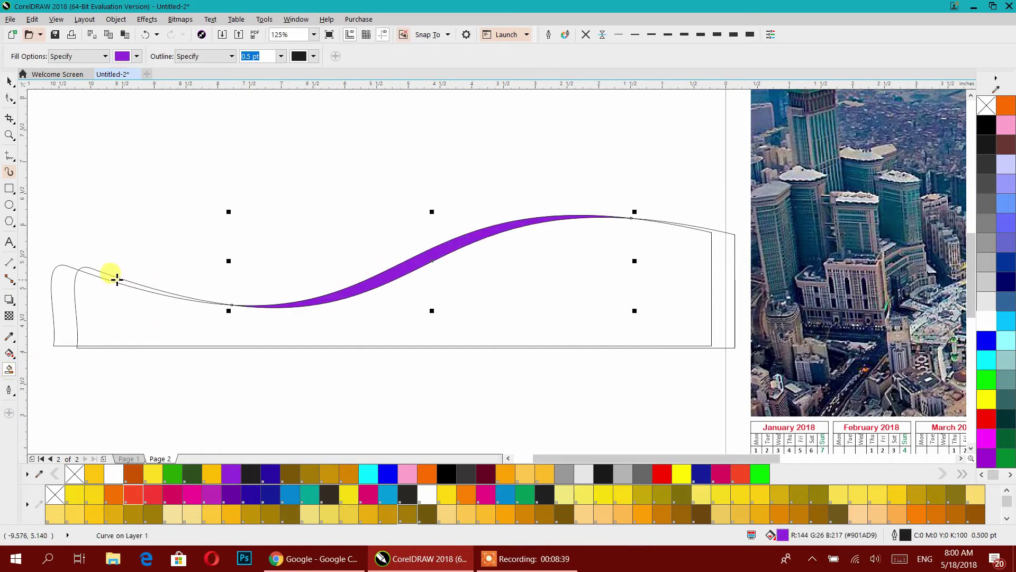
pyautogui.click(113, 278)
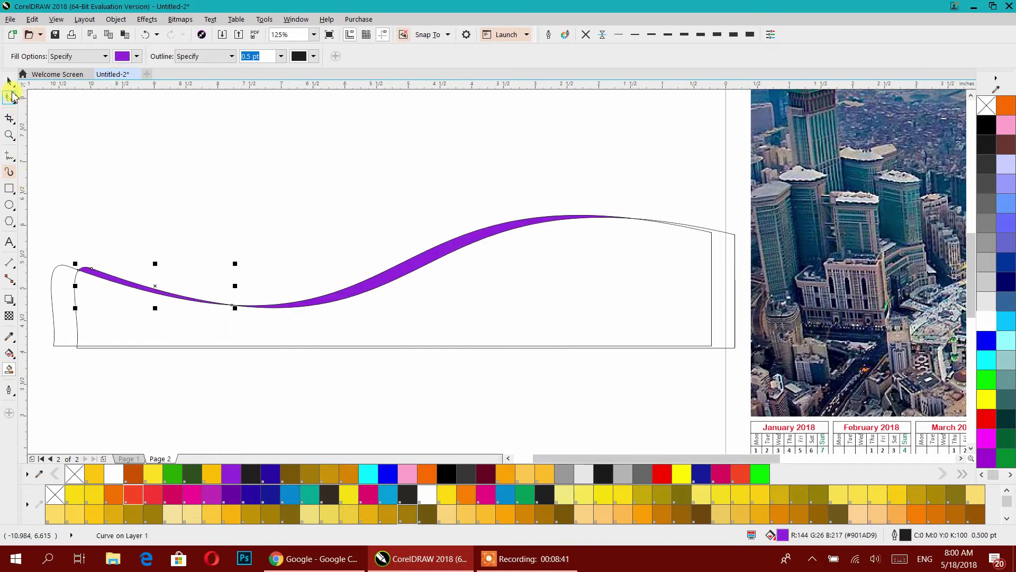
# Delete the wave outline that extends farther left, keeping the purple slivers.
pyautogui.click(9, 82)
pyautogui.click(64, 268)
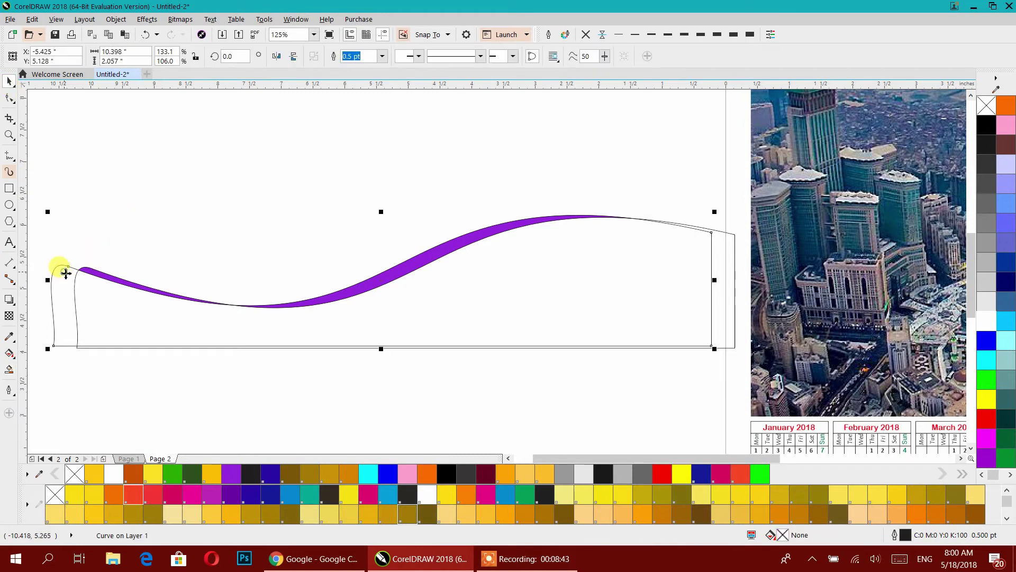
pyautogui.press('Delete')
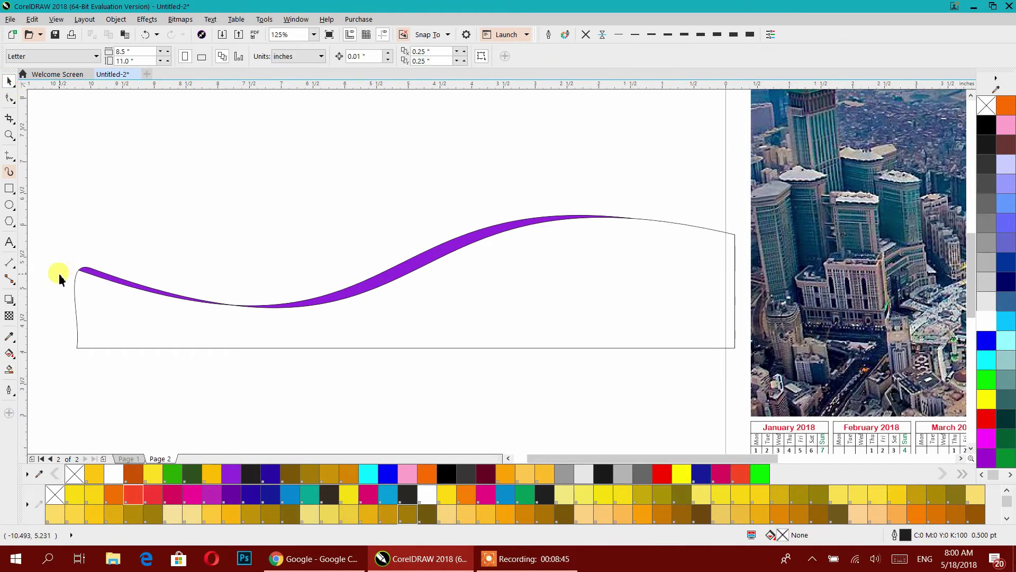
# Select both purple slivers and weld them into a single curve.
pyautogui.click(554, 253)
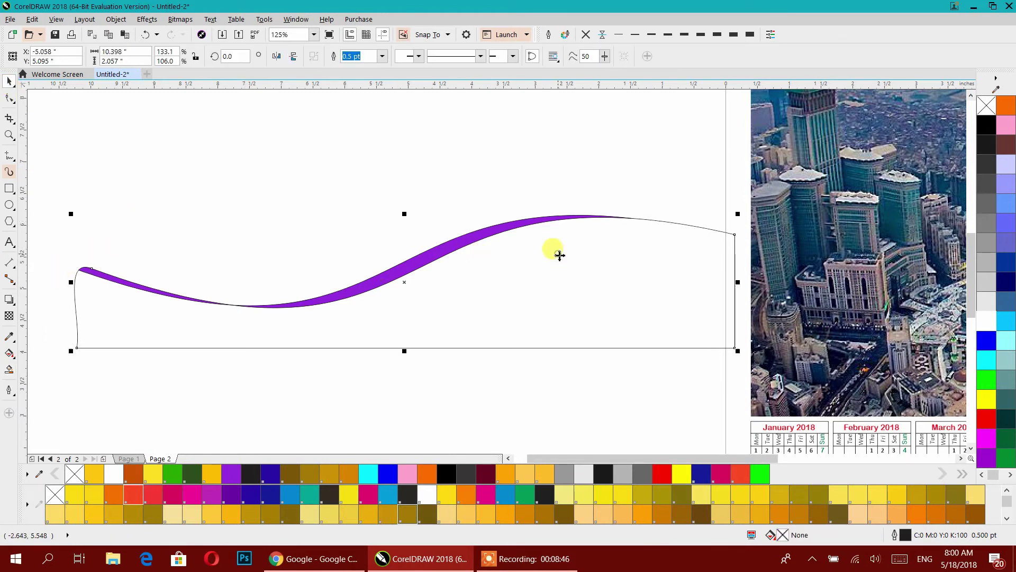
pyautogui.click(287, 166)
pyautogui.scroll(-2, 294, 180)
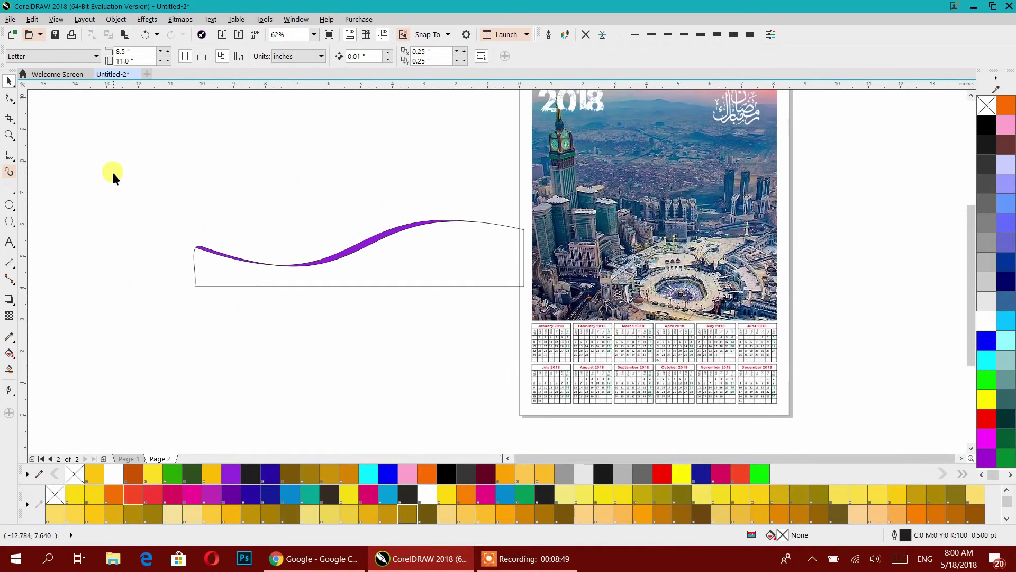
pyautogui.moveTo(501, 286); pyautogui.dragTo(500, 287)
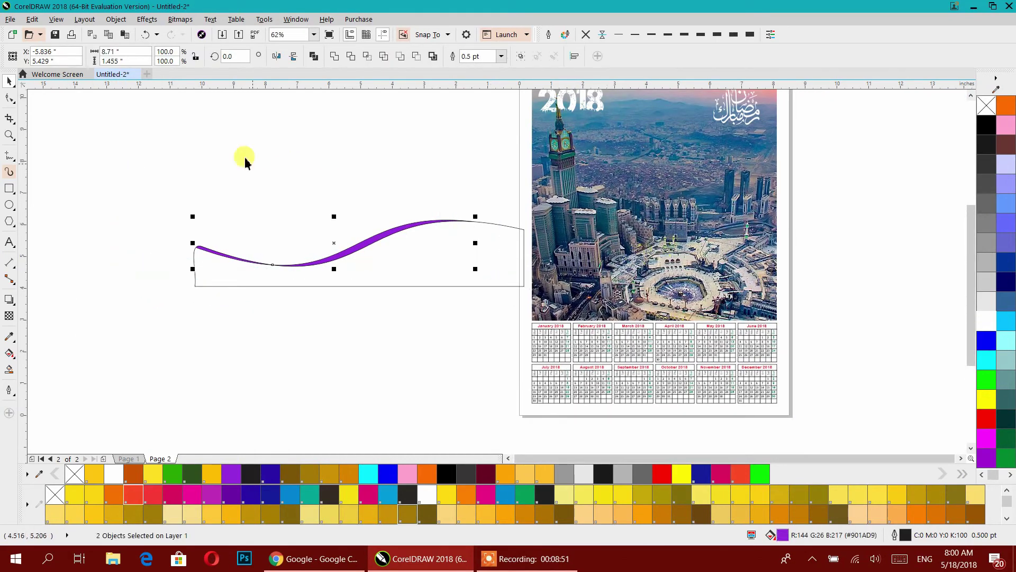
pyautogui.click(334, 56)
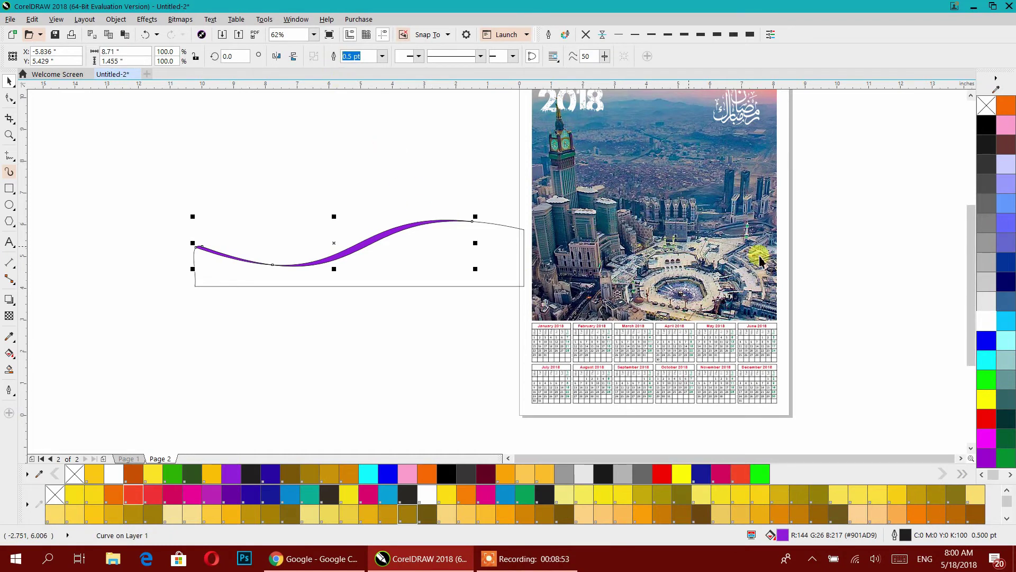
# Fill the welded sliver with blue (#0000FF), move it above the wave outline and remove its outline.
pyautogui.click(986, 340)
pyautogui.moveTo(344, 229)
pyautogui.mouseDown()
pyautogui.moveTo(344, 257)
pyautogui.moveTo(358, 216)
pyautogui.mouseUp()
pyautogui.click(587, 36)
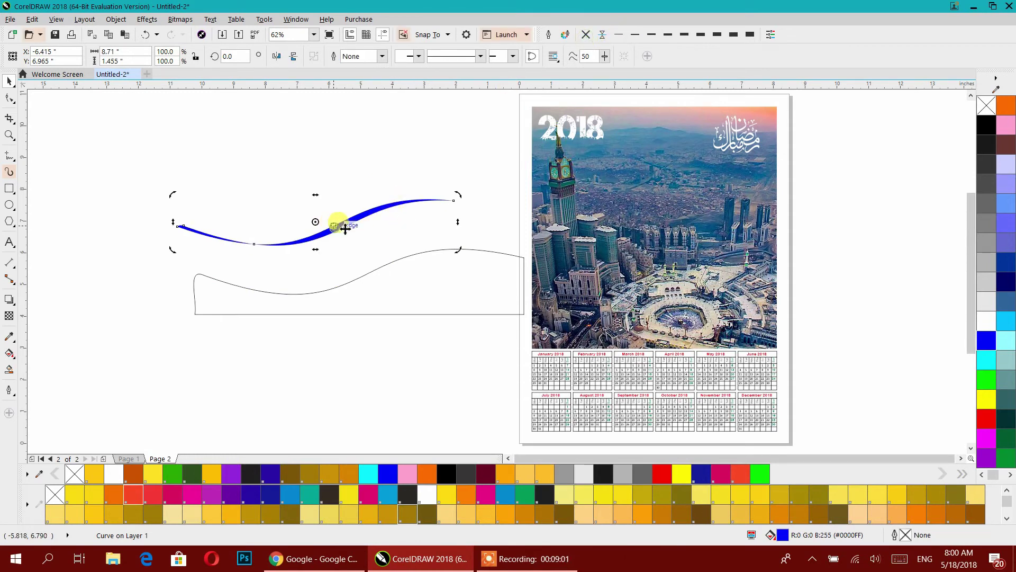
# Create a copy of the blue sliver rotated about 5° and fill it with light blue (#00CCFF).
pyautogui.moveTo(456, 247)
pyautogui.mouseDown()
pyautogui.moveTo(475, 233)
pyautogui.moveTo(473, 241)
pyautogui.mouseUp()
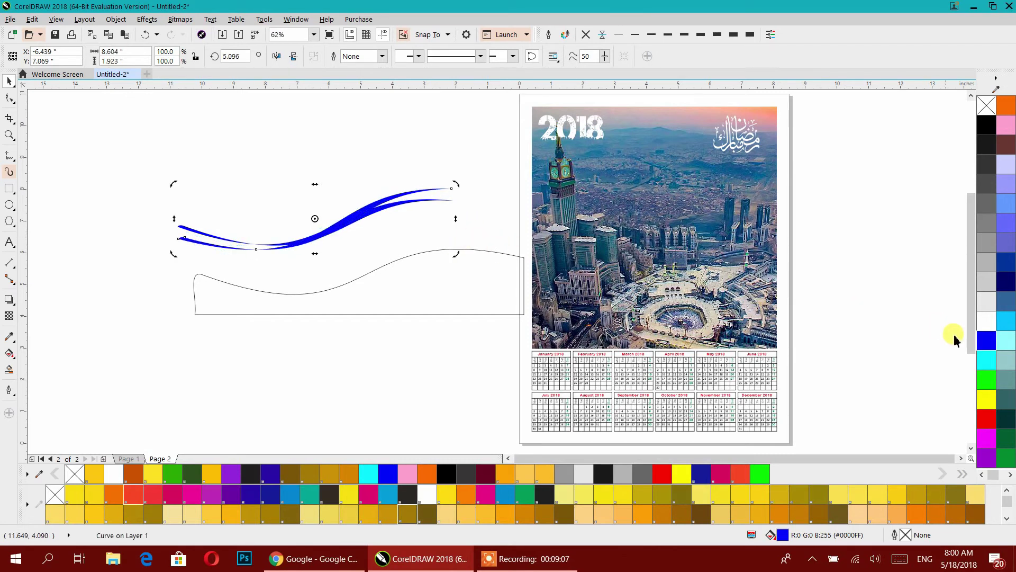
pyautogui.click(1004, 342)
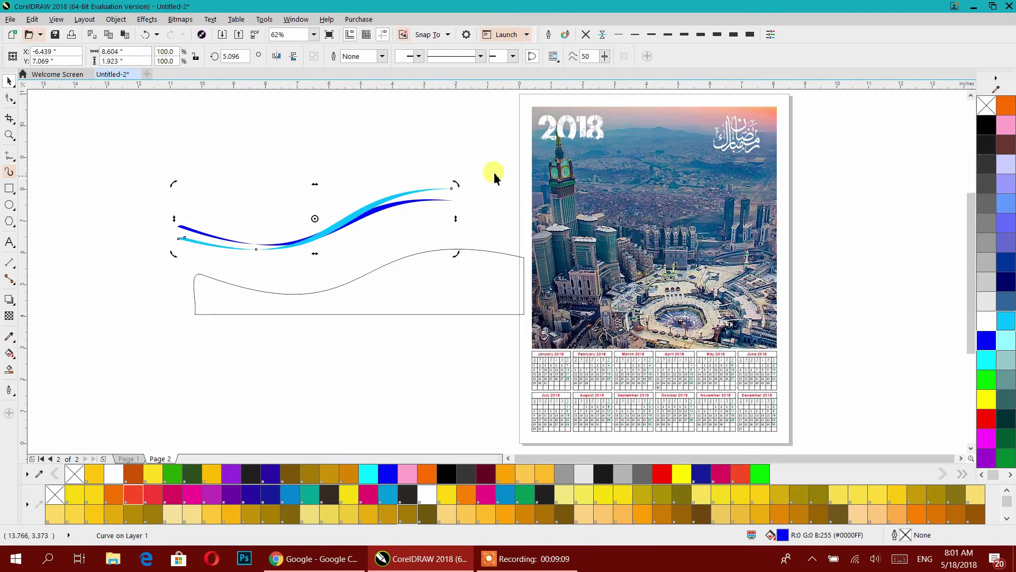
pyautogui.click(333, 149)
# Select both blue ribbons and PowerClip them inside the Makkah photo frame.
pyautogui.moveTo(130, 154); pyautogui.dragTo(462, 274)
pyautogui.rightClick(395, 204)
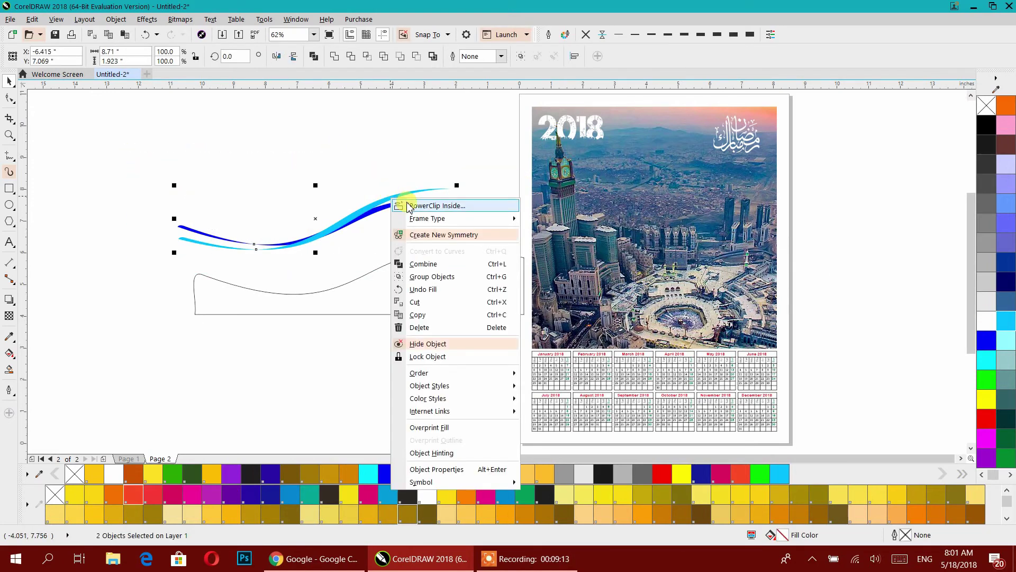
pyautogui.click(418, 202)
pyautogui.click(593, 284)
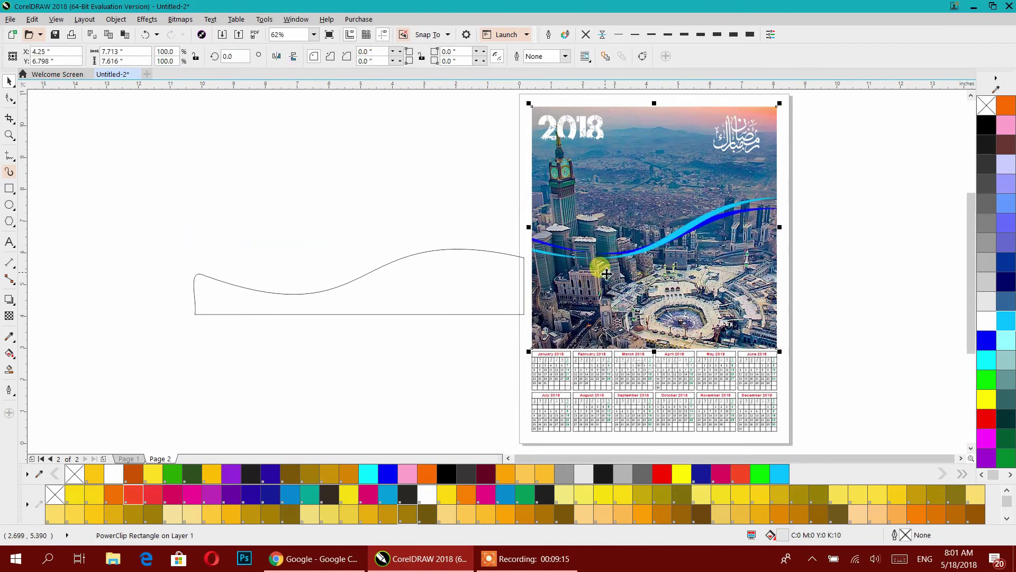
# Edit the photo's PowerClip contents, moving both ribbons to the photo's lower edge and skewing them vertically to about 1.32 in high.
pyautogui.rightClick(606, 274)
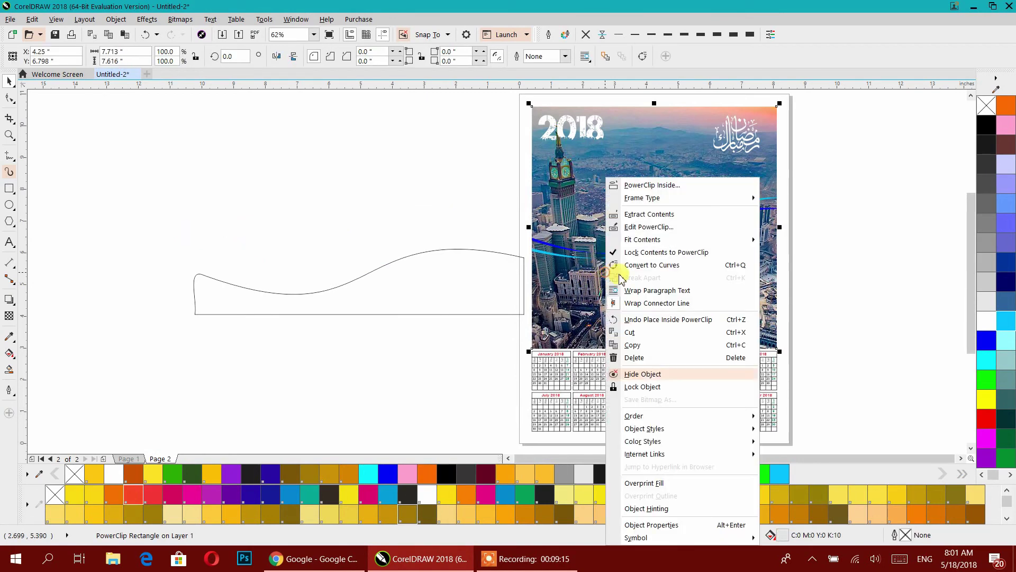
pyautogui.click(637, 228)
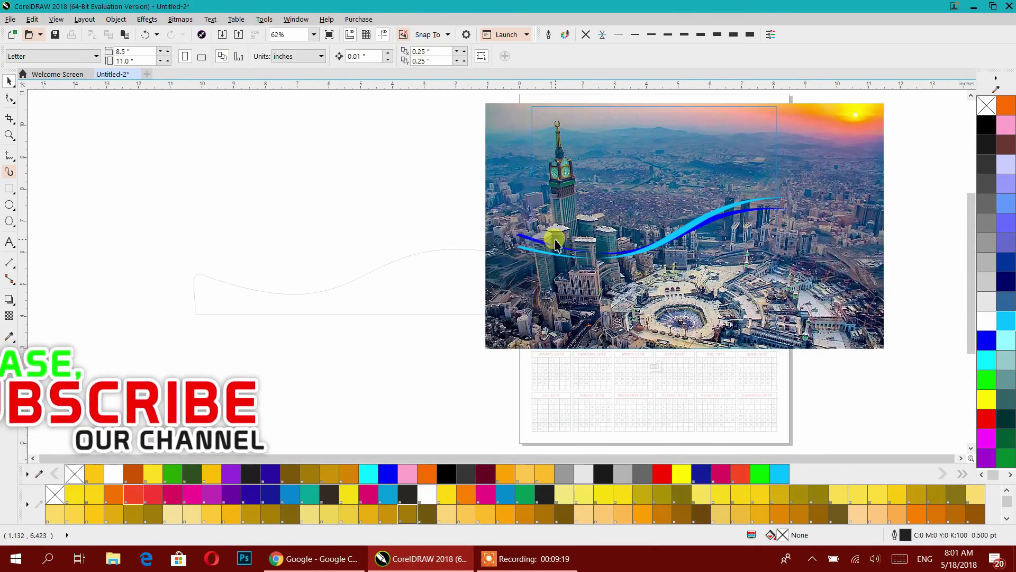
pyautogui.moveTo(447, 170); pyautogui.dragTo(846, 285)
pyautogui.moveTo(703, 217); pyautogui.dragTo(705, 309)
pyautogui.click(705, 309)
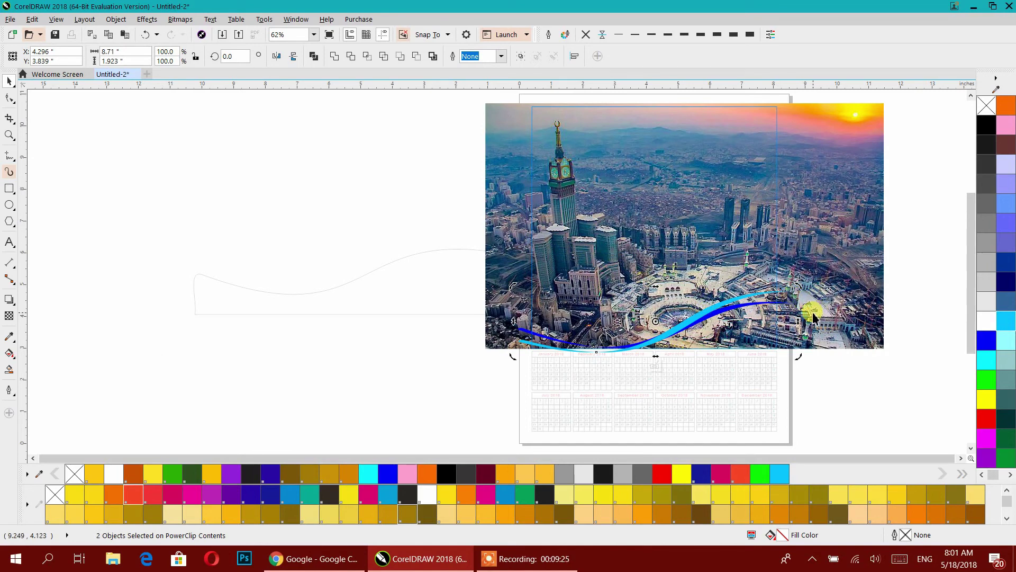
pyautogui.moveTo(800, 321); pyautogui.dragTo(798, 339)
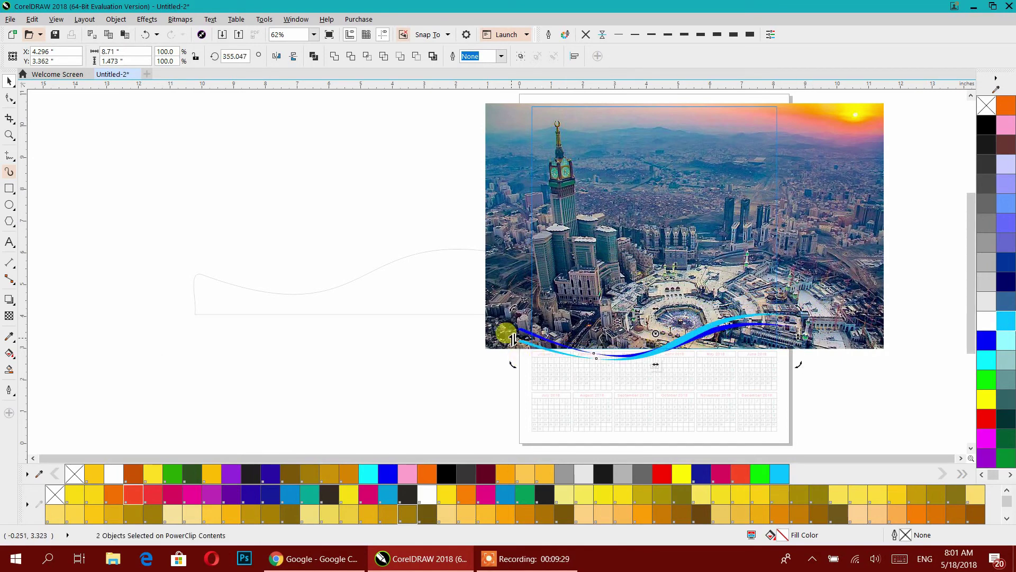
pyautogui.moveTo(512, 338); pyautogui.dragTo(512, 328)
pyautogui.click(208, 241)
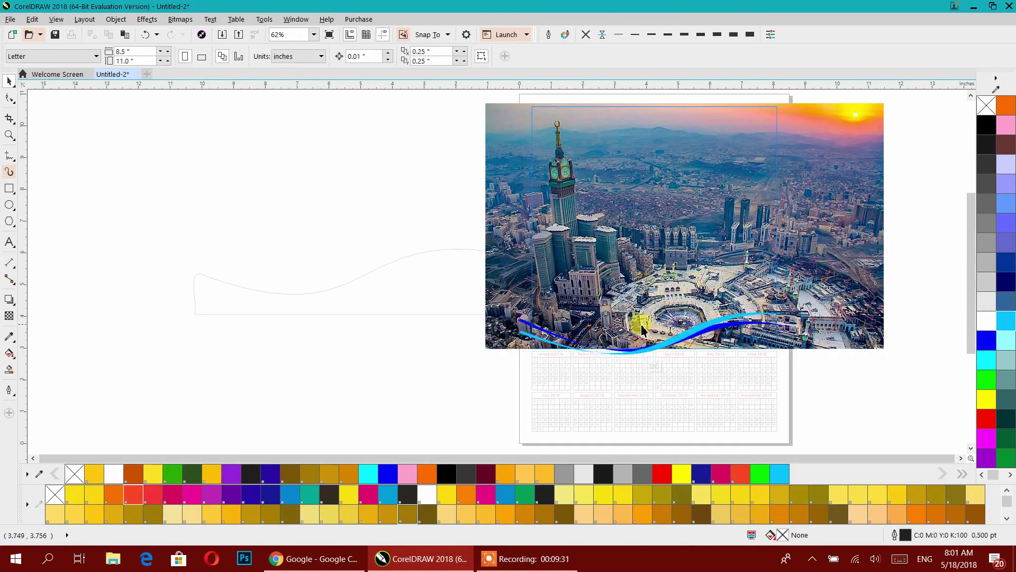
# Shift both ribbons slightly up along the photo's lower edge and skew them vertically again to about 1.26 in high.
pyautogui.moveTo(374, 228); pyautogui.dragTo(818, 358)
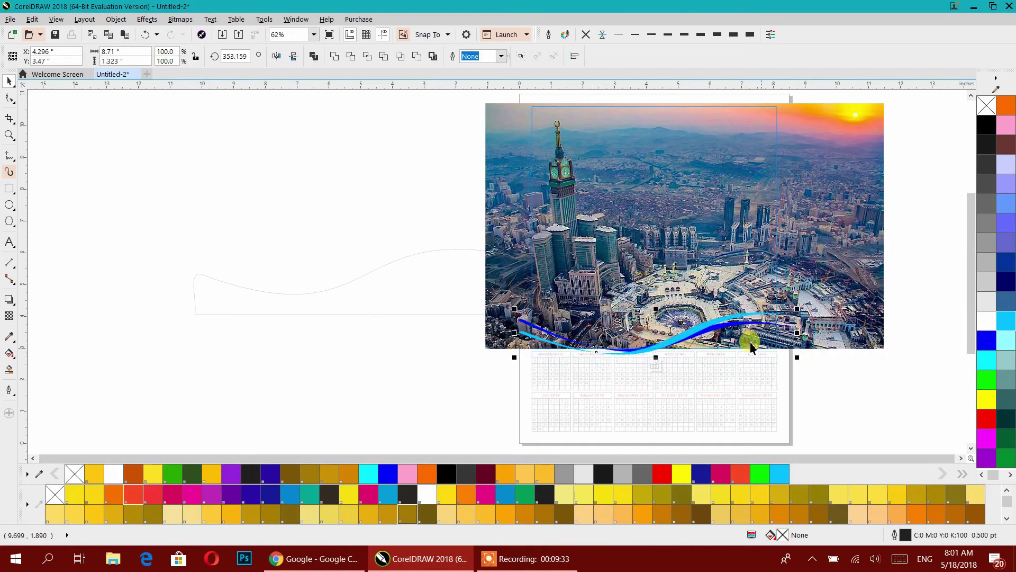
pyautogui.scroll(2, 747, 346)
pyautogui.moveTo(697, 346); pyautogui.dragTo(654, 301)
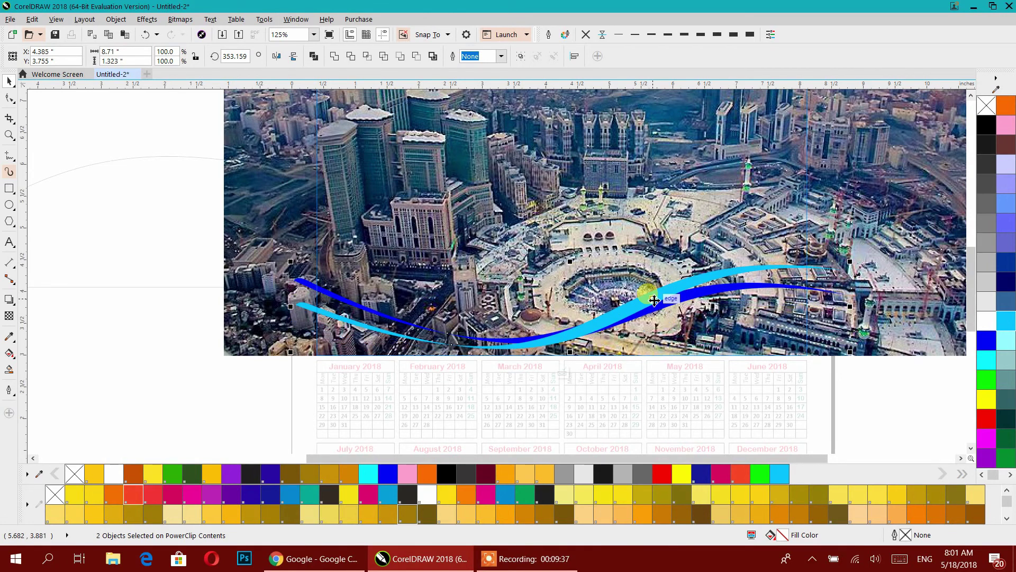
pyautogui.click(780, 283)
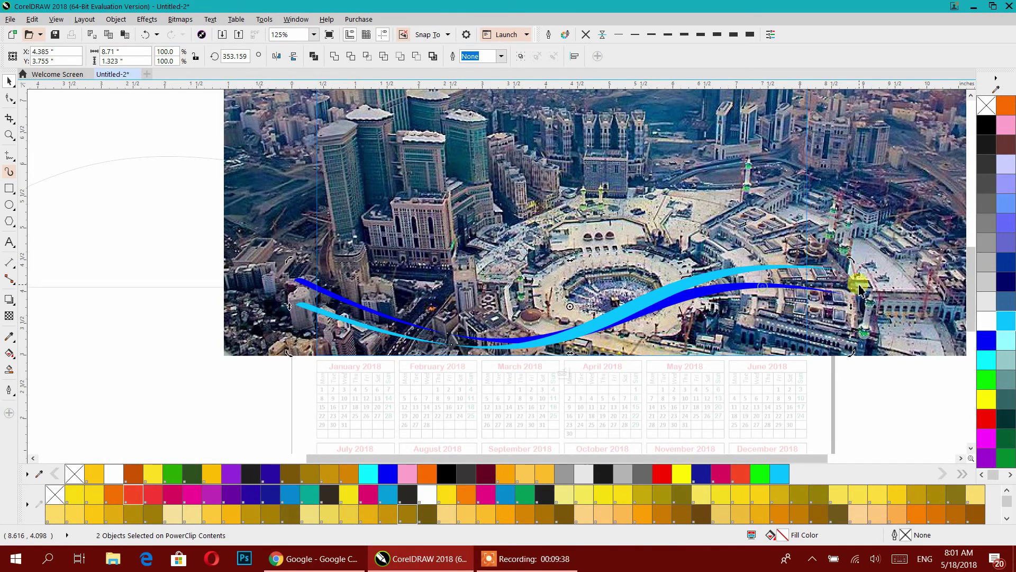
pyautogui.click(693, 284)
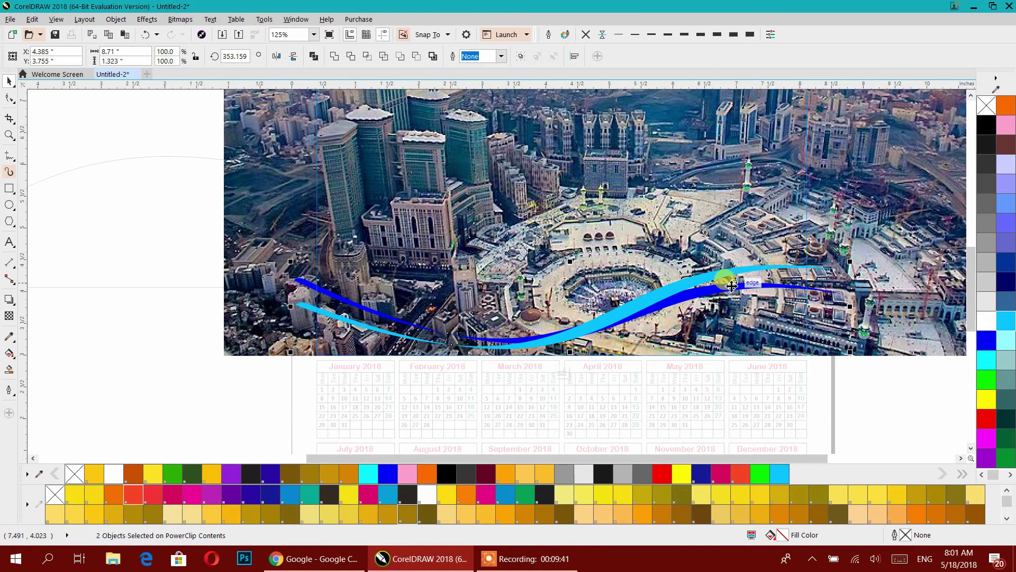
pyautogui.click(829, 299)
pyautogui.moveTo(852, 306); pyautogui.dragTo(853, 330)
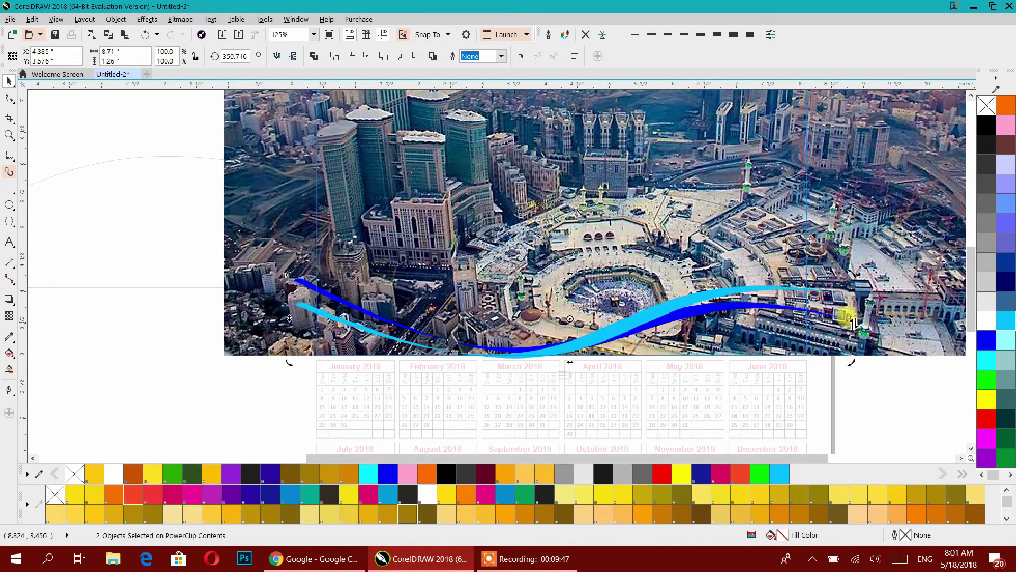
# Recolour the dark blue ribbon red and the light blue ribbon yellow (PANTONE 2-1-4 C).
pyautogui.click(516, 349)
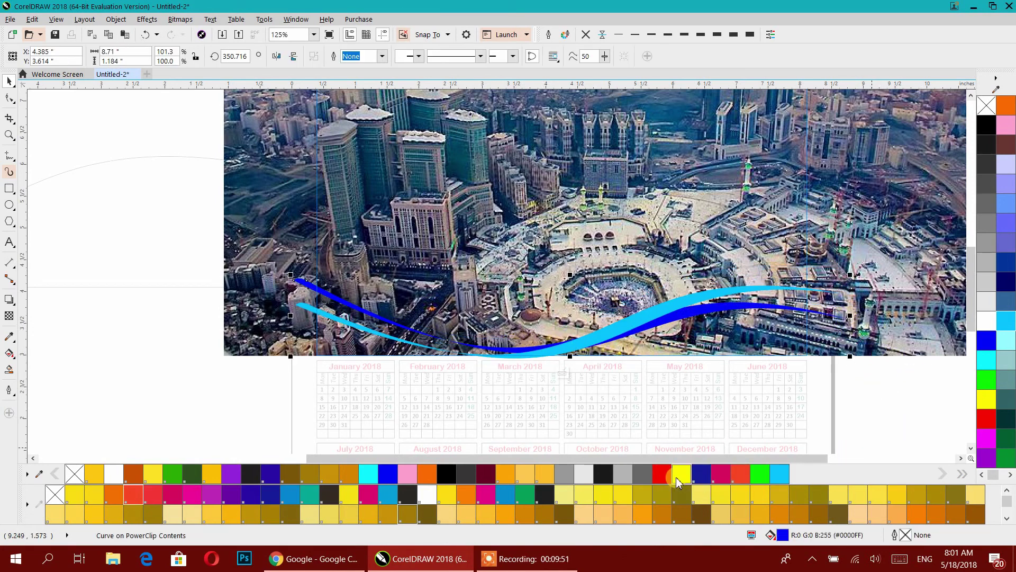
pyautogui.click(662, 475)
pyautogui.click(884, 408)
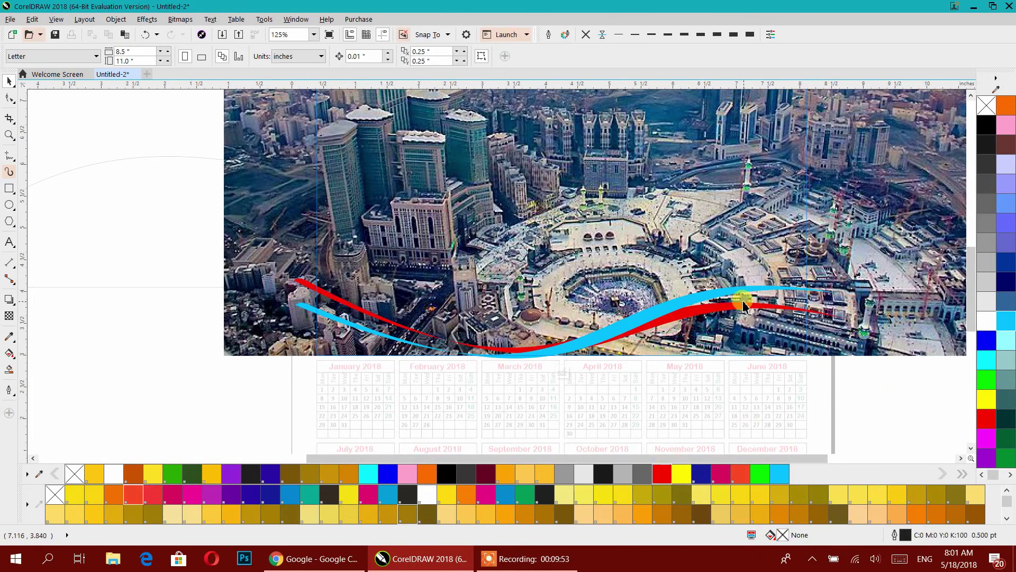
pyautogui.click(732, 298)
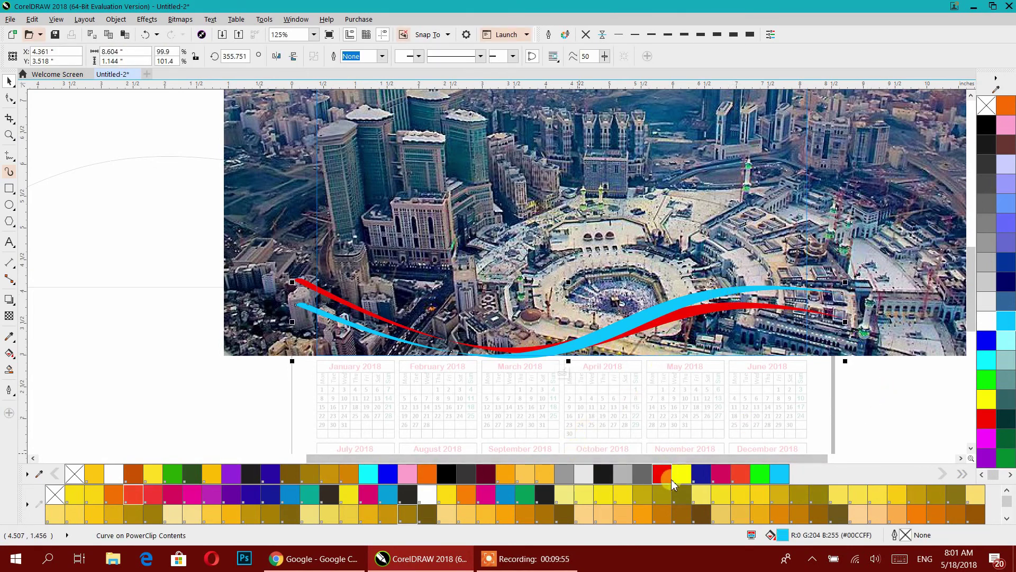
pyautogui.click(114, 499)
pyautogui.click(150, 482)
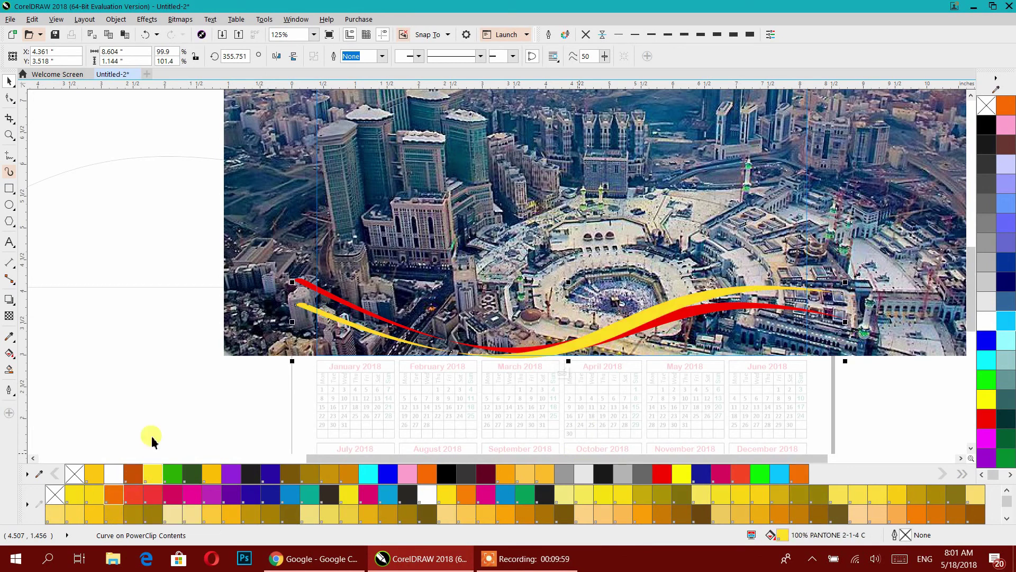
pyautogui.click(153, 287)
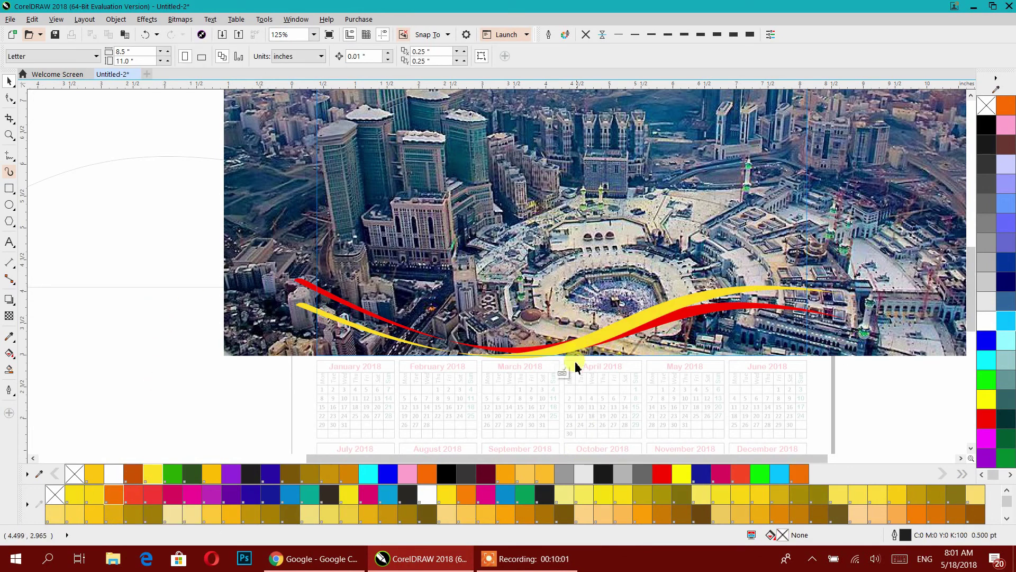
# Finish editing the PowerClip and delete the leftover wave outline beside the page.
pyautogui.click(563, 373)
pyautogui.scroll(-2, 662, 286)
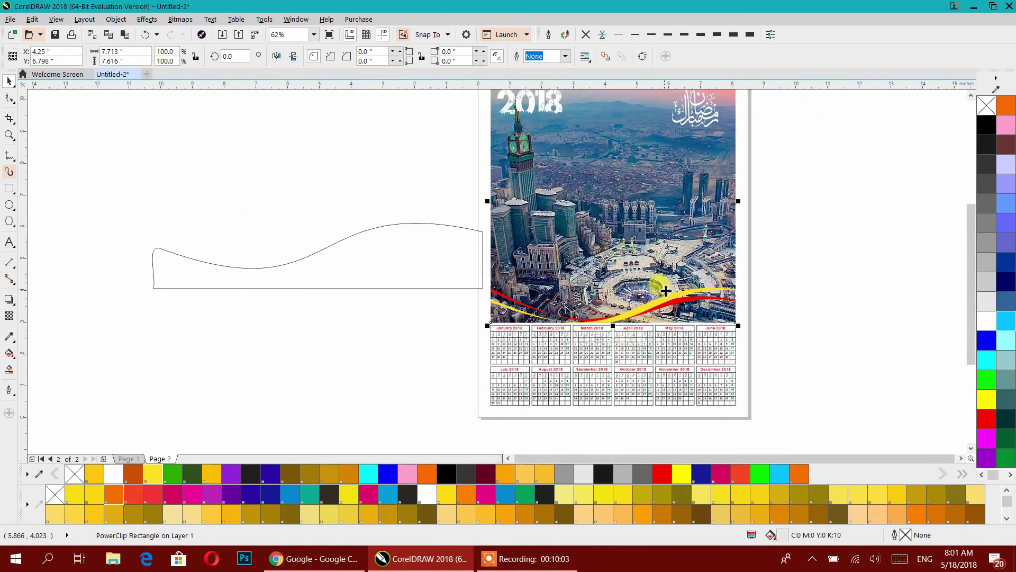
pyautogui.click(381, 275)
pyautogui.press('Delete')
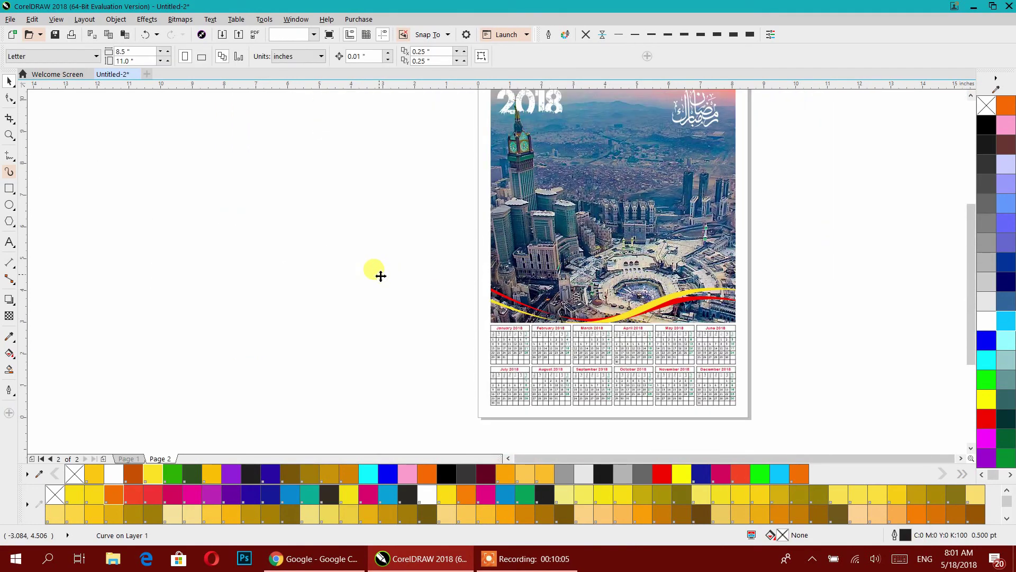
pyautogui.scroll(-1, 405, 272)
pyautogui.moveTo(432, 218); pyautogui.dragTo(469, 253)
pyautogui.scroll(1, 551, 243)
pyautogui.moveTo(550, 247); pyautogui.dragTo(540, 152)
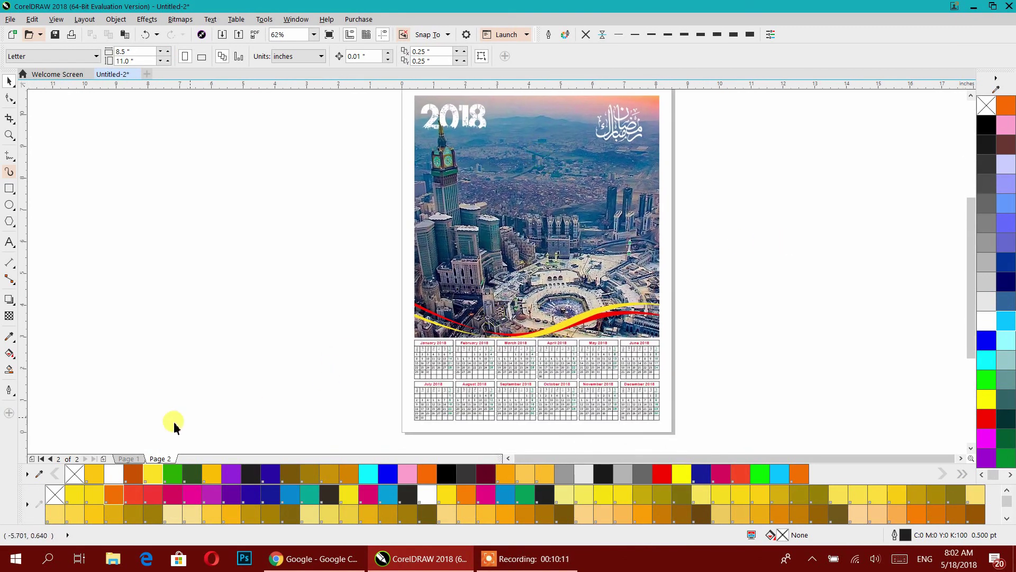
pyautogui.click(155, 457)
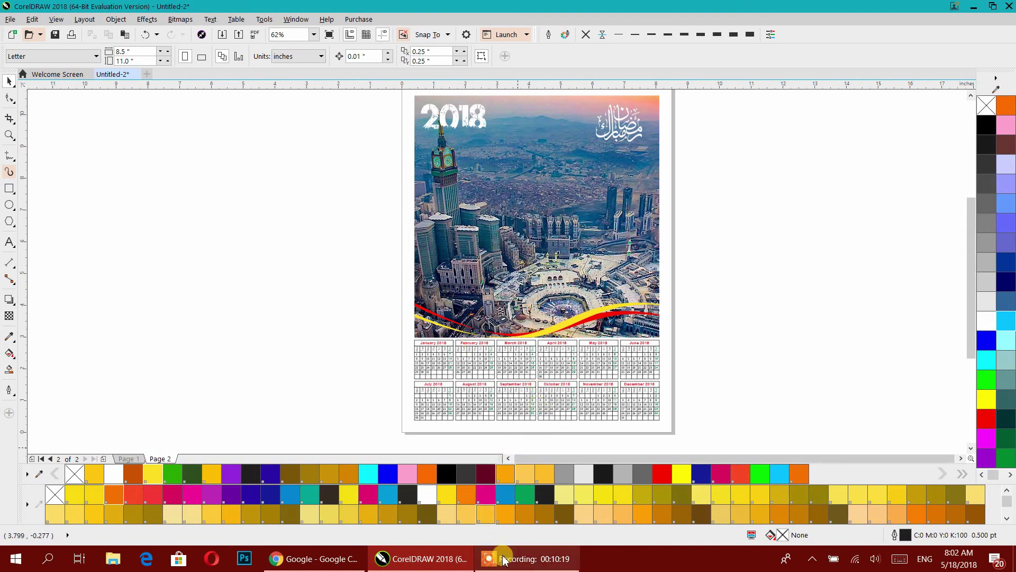
pyautogui.click(524, 559)
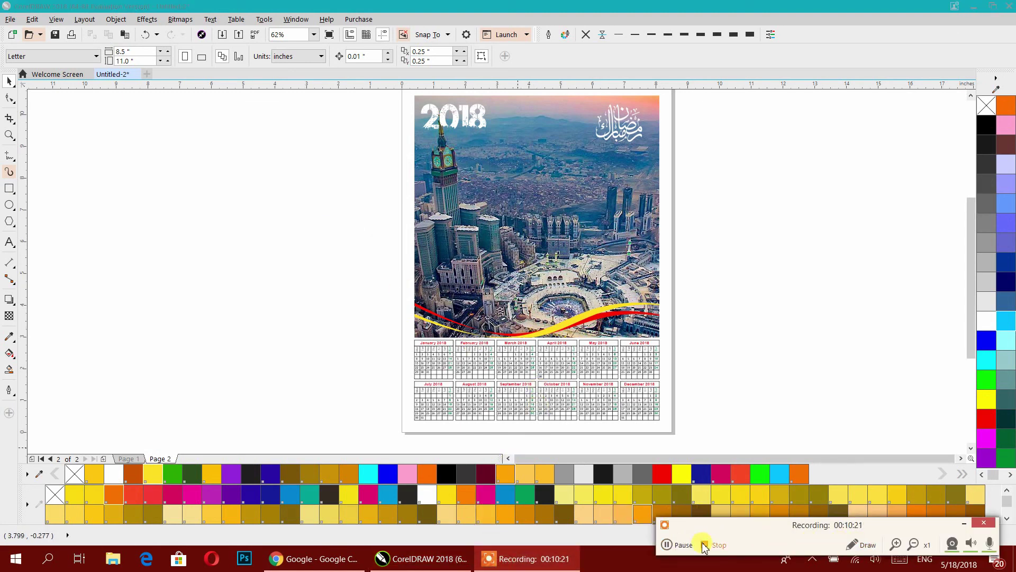